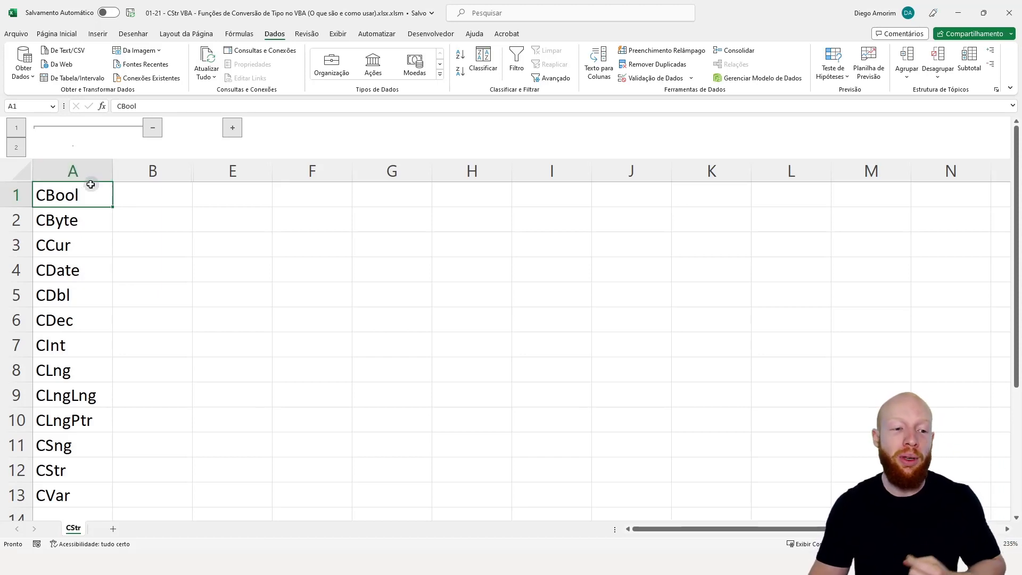
Select the column A list of VBA conversion functions, starting from CBool
{"action": "left_click_drag", "start_coordinate": [82, 186], "coordinate": [79, 489]}
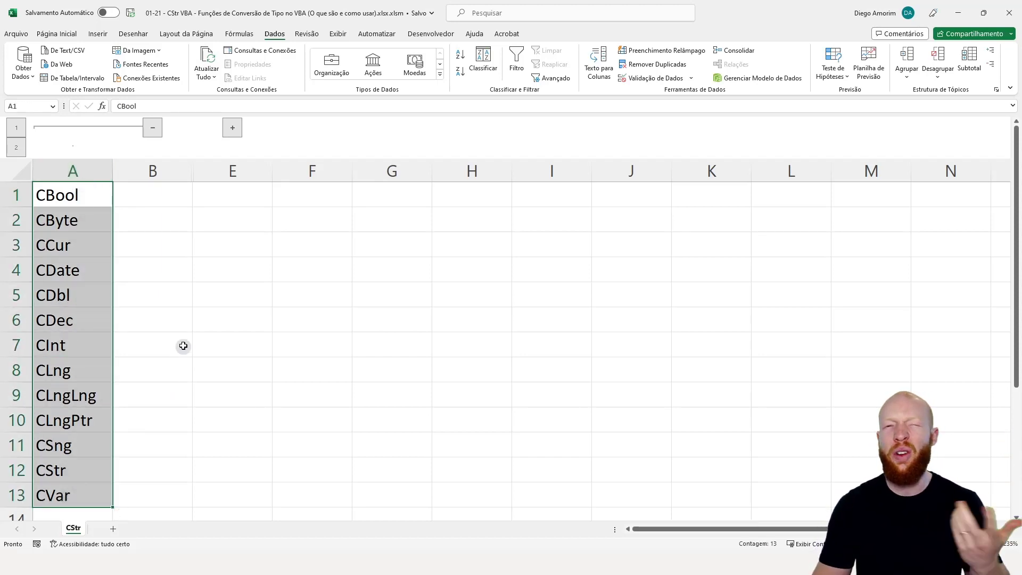
{"action": "left_click", "coordinate": [195, 272]}
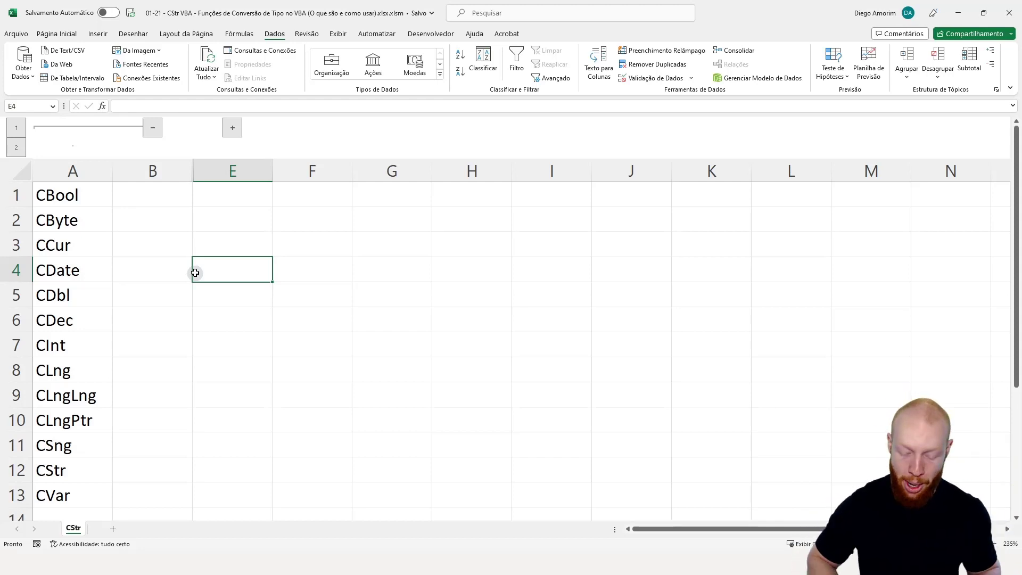
{"action": "key", "text": "ctrl+Home"}
{"action": "left_click_drag", "start_coordinate": [94, 188], "coordinate": [80, 492]}
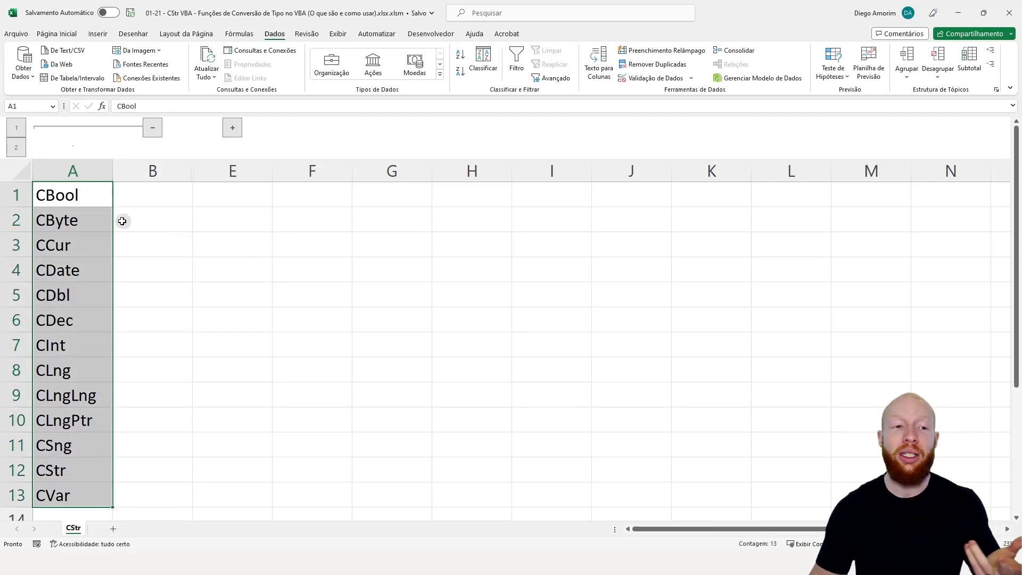
{"action": "left_click", "coordinate": [94, 202]}
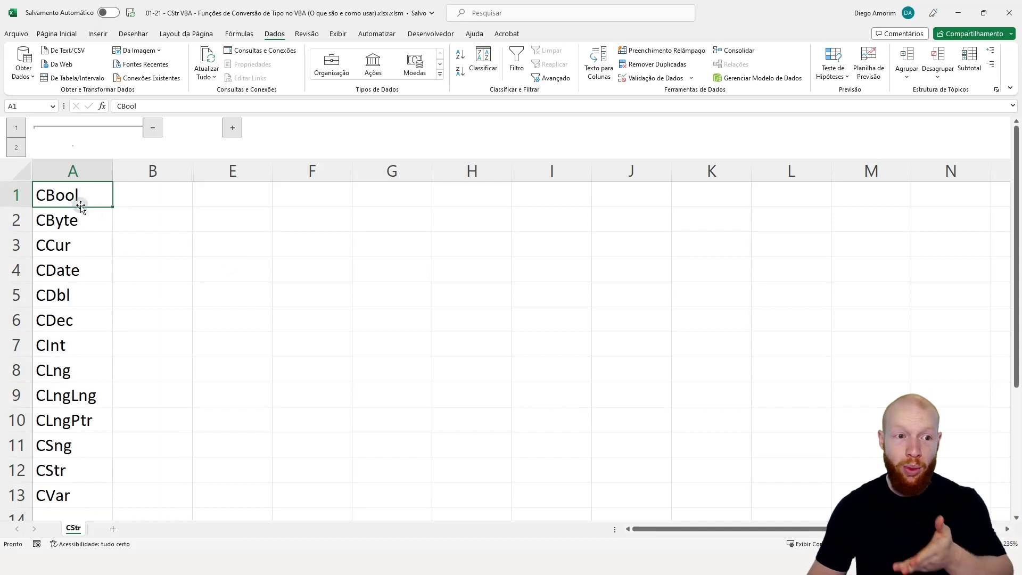
Enter example values True and False beside CBool and CByte, then clear them
{"action": "left_click", "coordinate": [133, 200]}
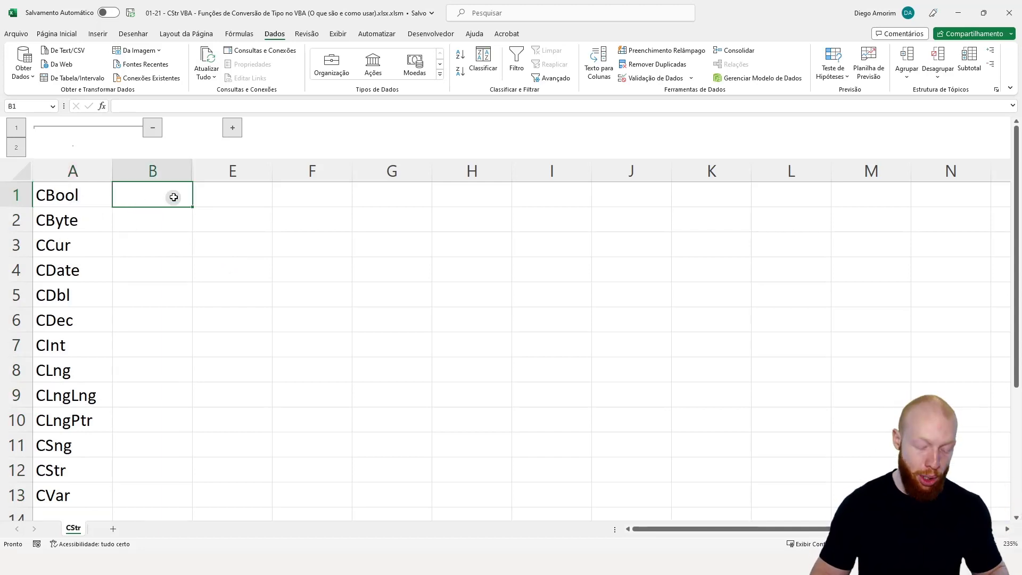
{"action": "type", "text": "True"}
{"action": "key", "text": "Tab"}
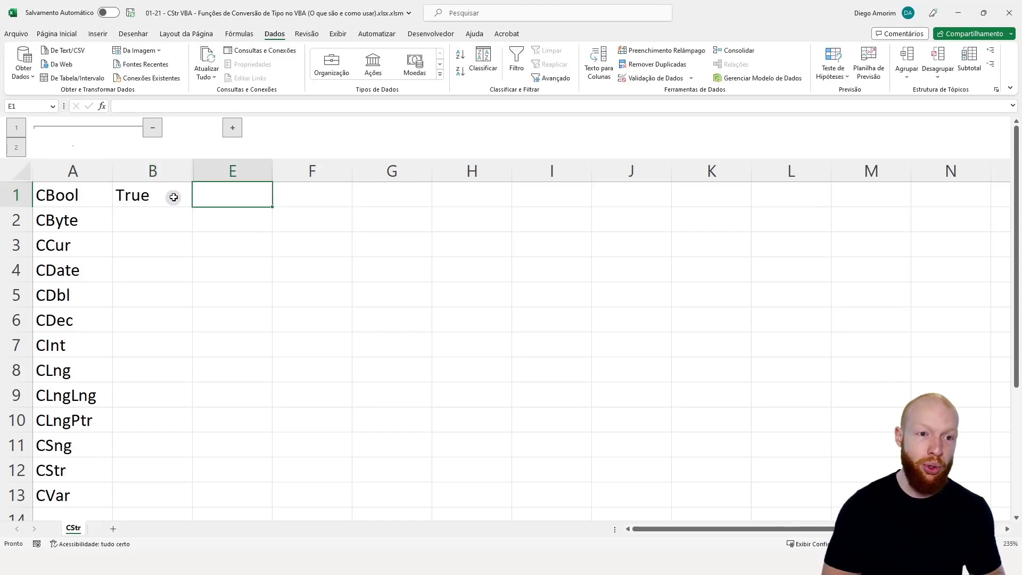
{"action": "key", "text": "Return"}
{"action": "type", "text": "False"}
{"action": "key", "text": "Tab"}
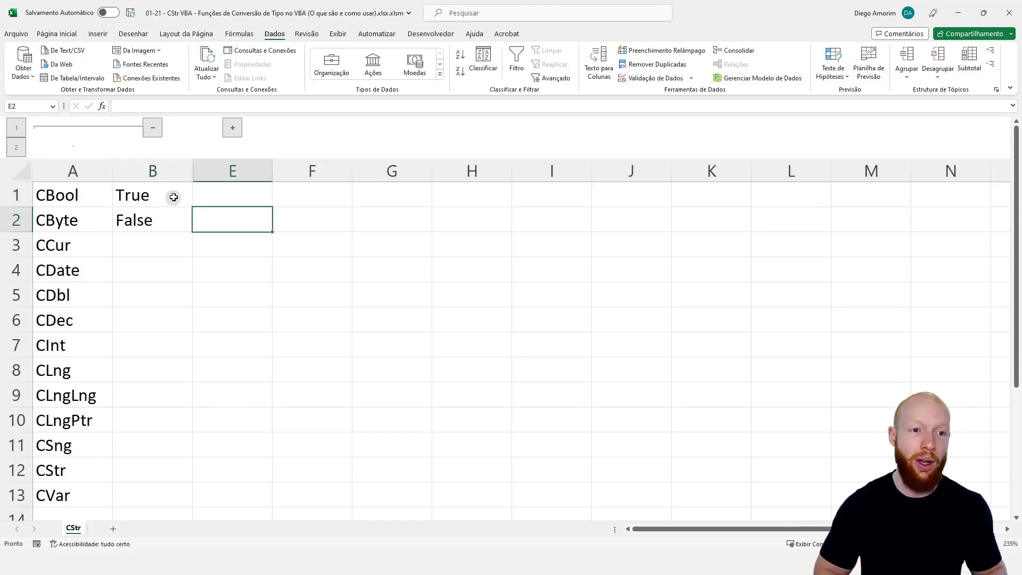
{"action": "left_click", "coordinate": [174, 197]}
{"action": "left_click_drag", "start_coordinate": [174, 197], "coordinate": [176, 221]}
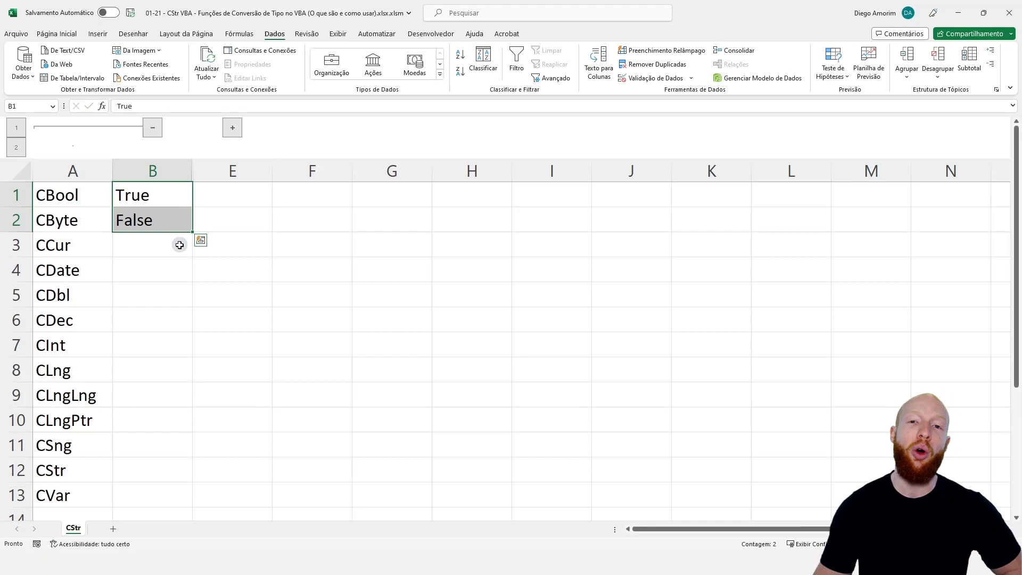
{"action": "left_click", "coordinate": [169, 197]}
{"action": "left_click", "coordinate": [168, 215], "text": "shift"}
{"action": "key", "text": "Delete"}
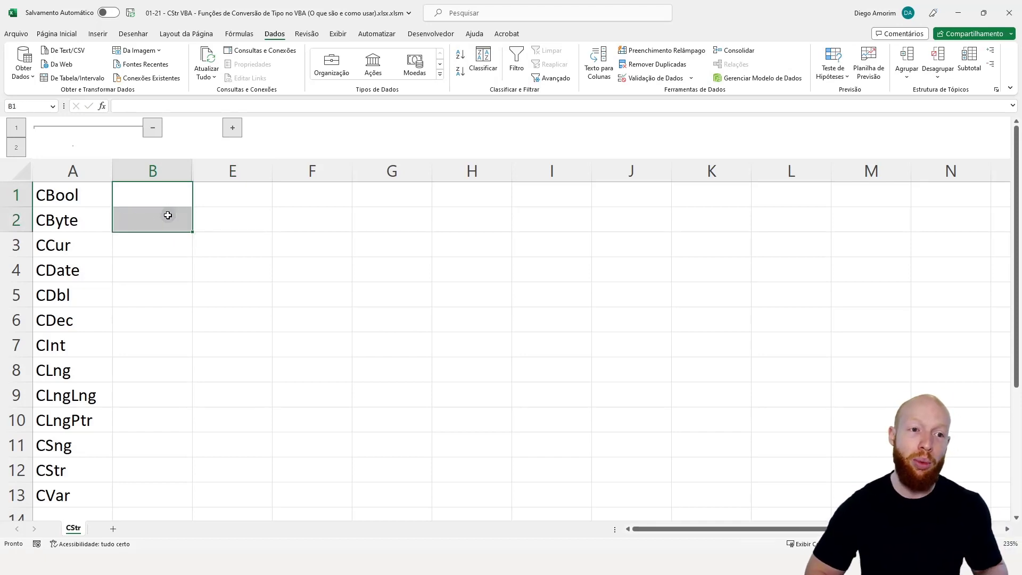
Enter CByte's range examples 0 and 255 beside CByte, then delete them
{"action": "left_click", "coordinate": [98, 219]}
{"action": "left_click", "coordinate": [137, 225]}
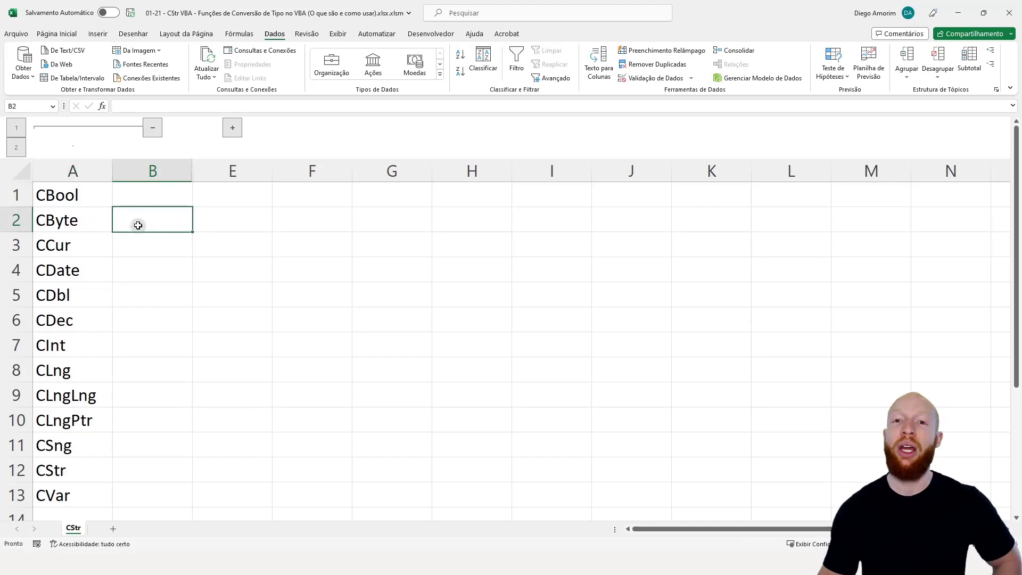
{"action": "type", "text": "0"}
{"action": "key", "text": "Return"}
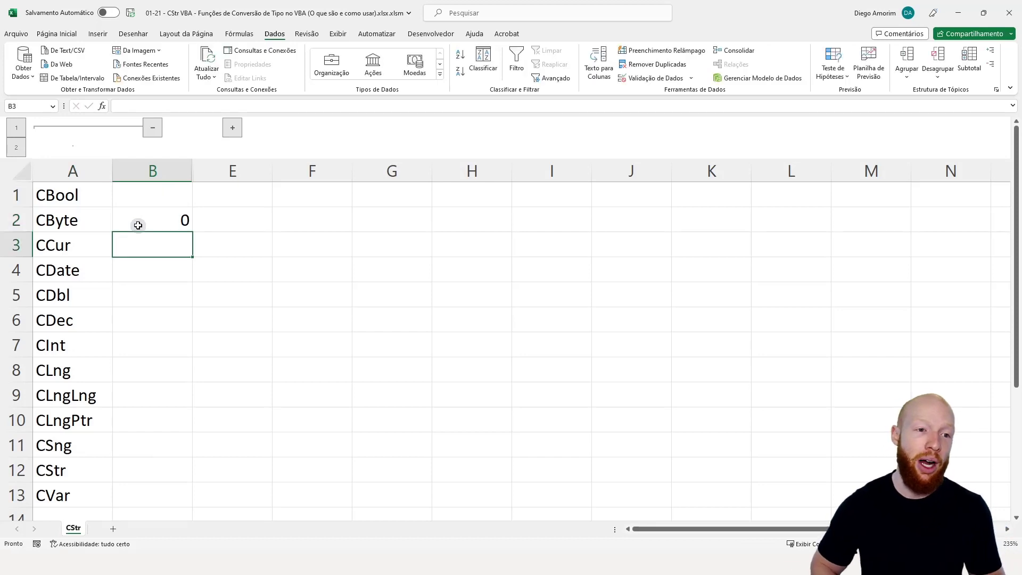
{"action": "type", "text": "25"}
{"action": "key", "text": "Return"}
{"action": "left_click_drag", "start_coordinate": [149, 222], "coordinate": [148, 237]}
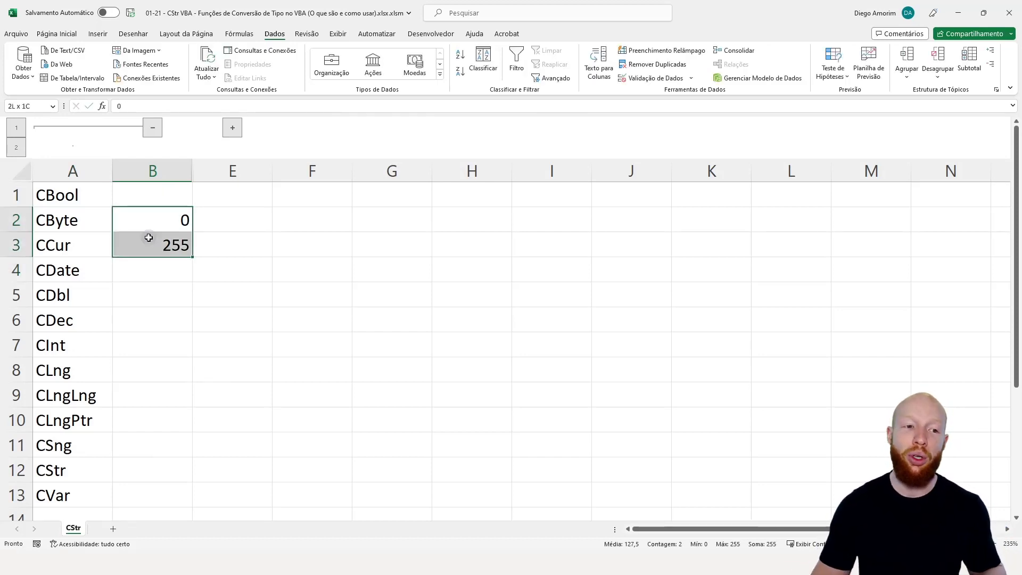
{"action": "key", "text": "Delete"}
Highlight the leading C and the type suffixes Cur, Dbl and Dec in the function names
{"action": "left_click", "coordinate": [68, 246]}
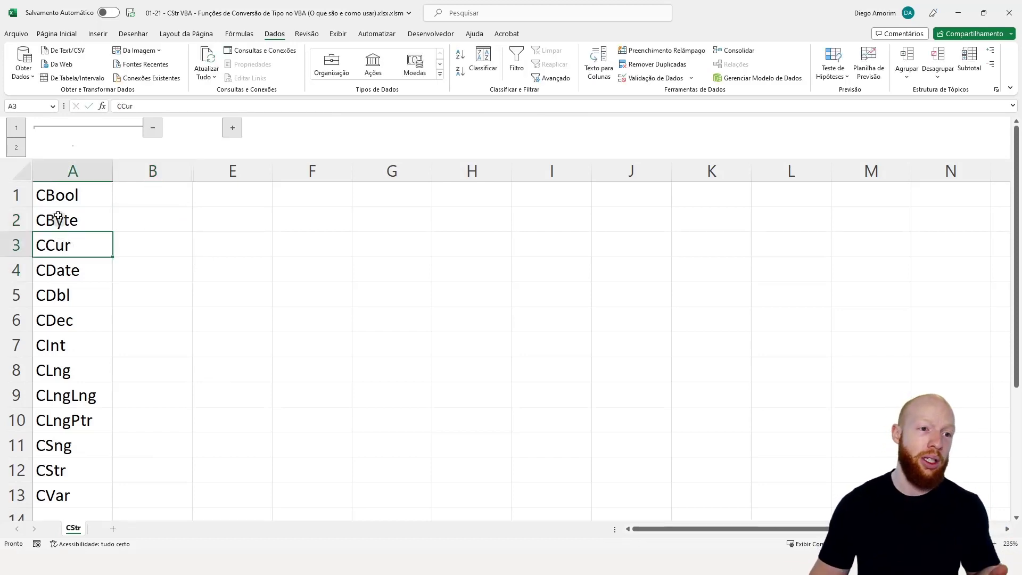
{"action": "double_click", "coordinate": [46, 195]}
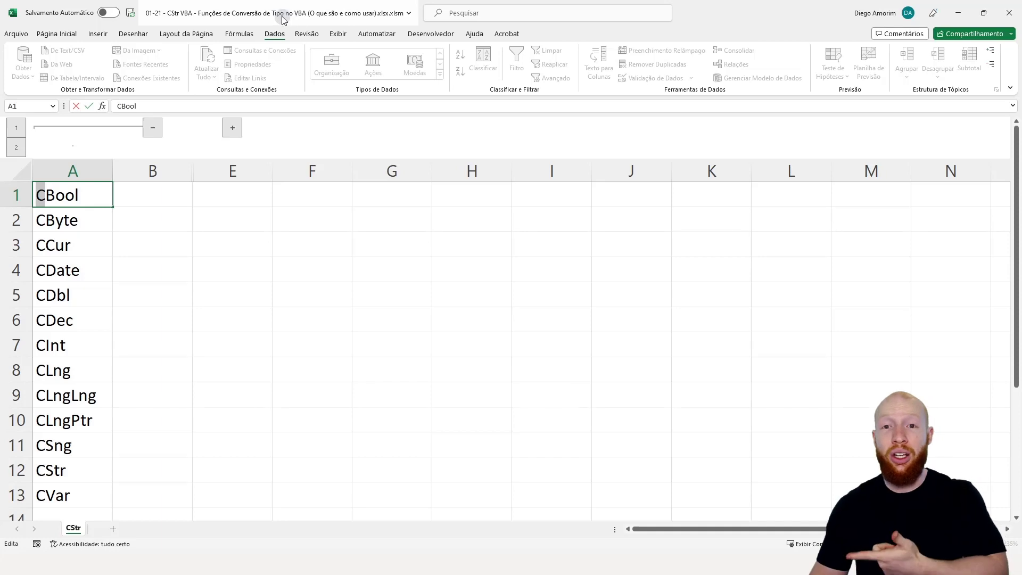
{"action": "key", "text": "Escape"}
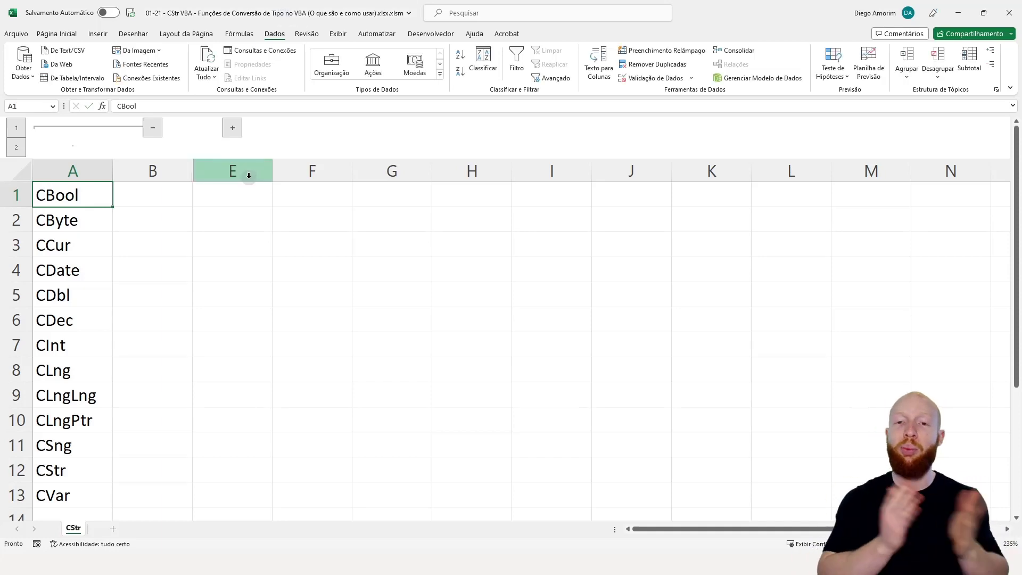
{"action": "double_click", "coordinate": [44, 243]}
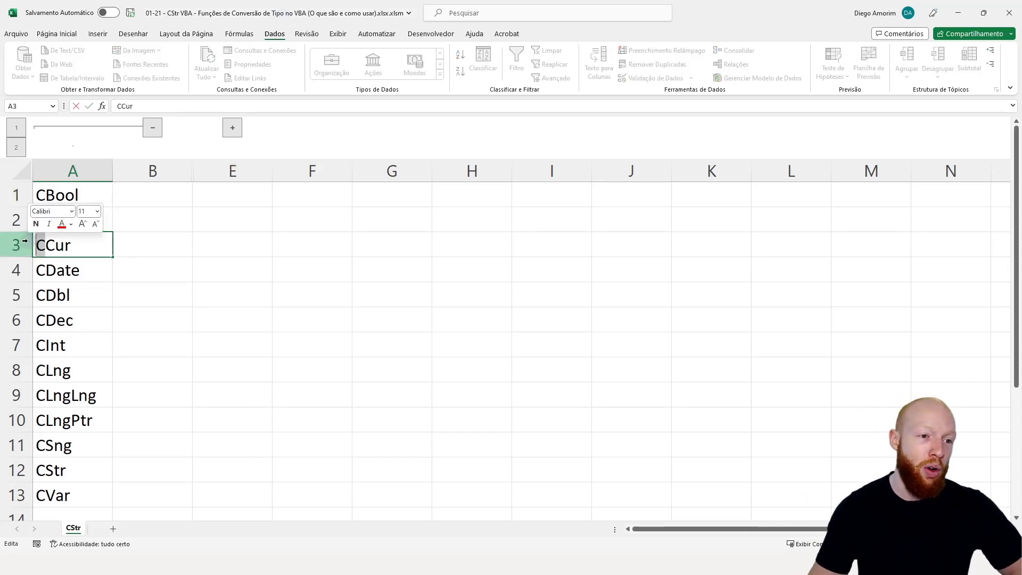
{"action": "left_click_drag", "start_coordinate": [44, 243], "coordinate": [117, 250]}
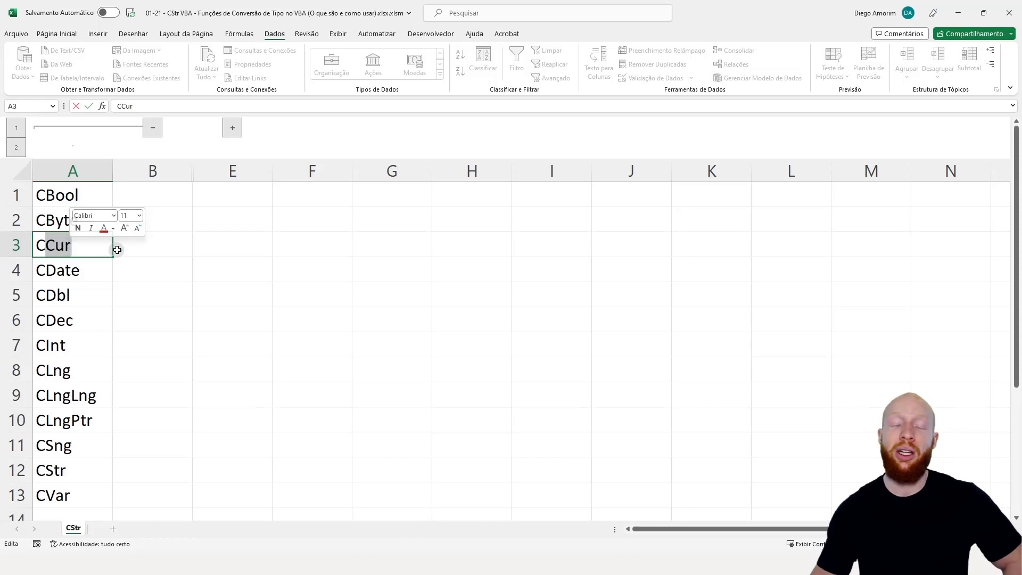
{"action": "left_click", "coordinate": [39, 271]}
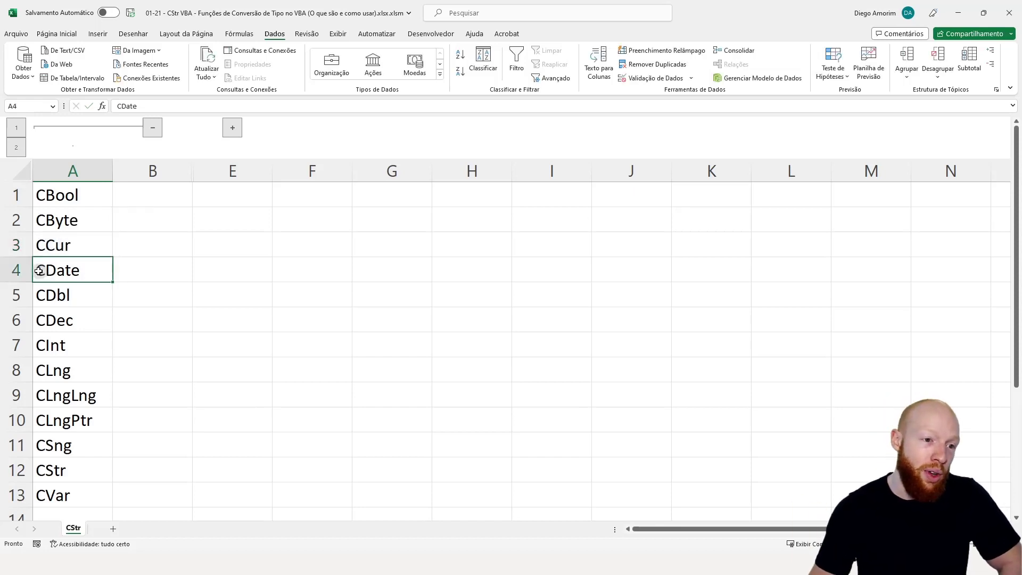
{"action": "double_click", "coordinate": [45, 293]}
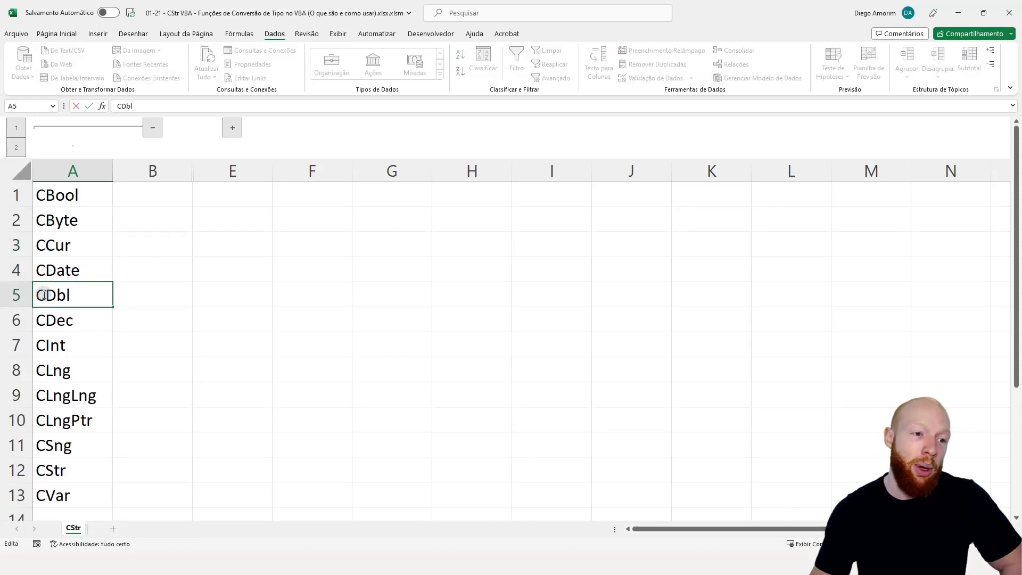
{"action": "left_click_drag", "start_coordinate": [46, 292], "coordinate": [73, 320]}
{"action": "double_click", "coordinate": [63, 318]}
Go through the CInt, CLng, CLngLng, CLngPtr, CVar and CStr function names
{"action": "left_click", "coordinate": [71, 343]}
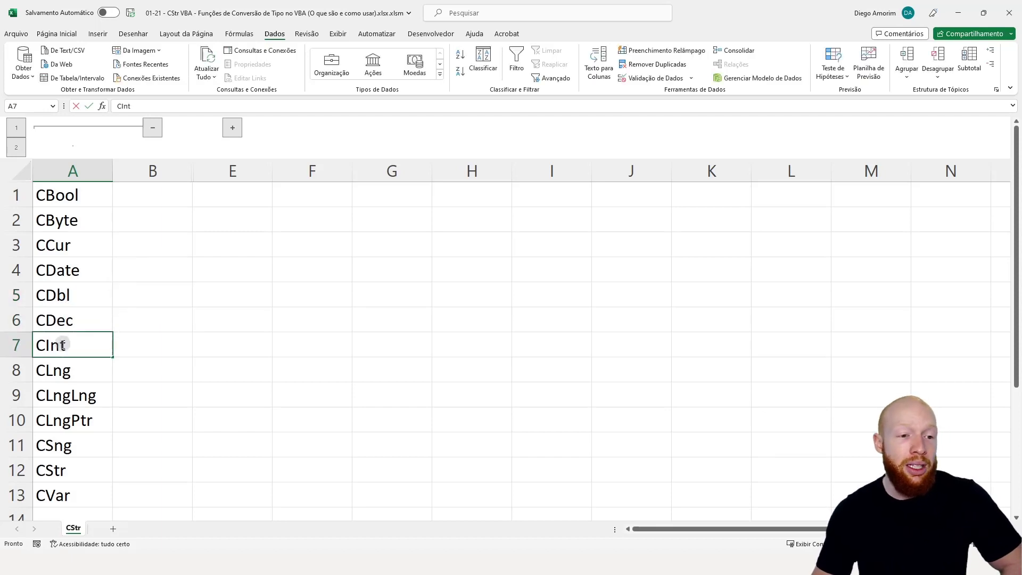
{"action": "left_click", "coordinate": [134, 353]}
{"action": "left_click", "coordinate": [85, 367]}
{"action": "left_click", "coordinate": [98, 398]}
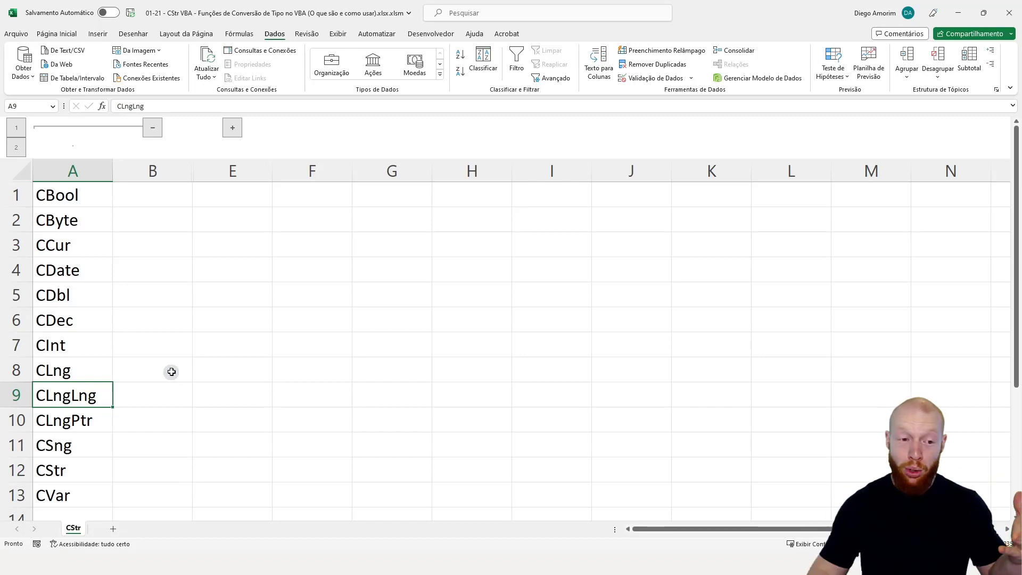
{"action": "left_click", "coordinate": [100, 420]}
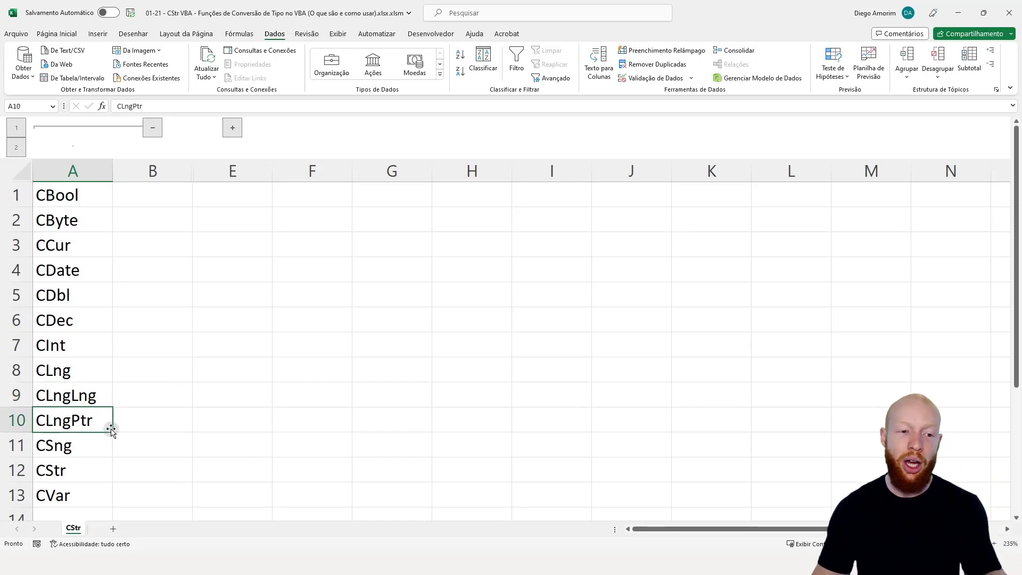
{"action": "left_click", "coordinate": [95, 490]}
{"action": "left_click", "coordinate": [80, 472]}
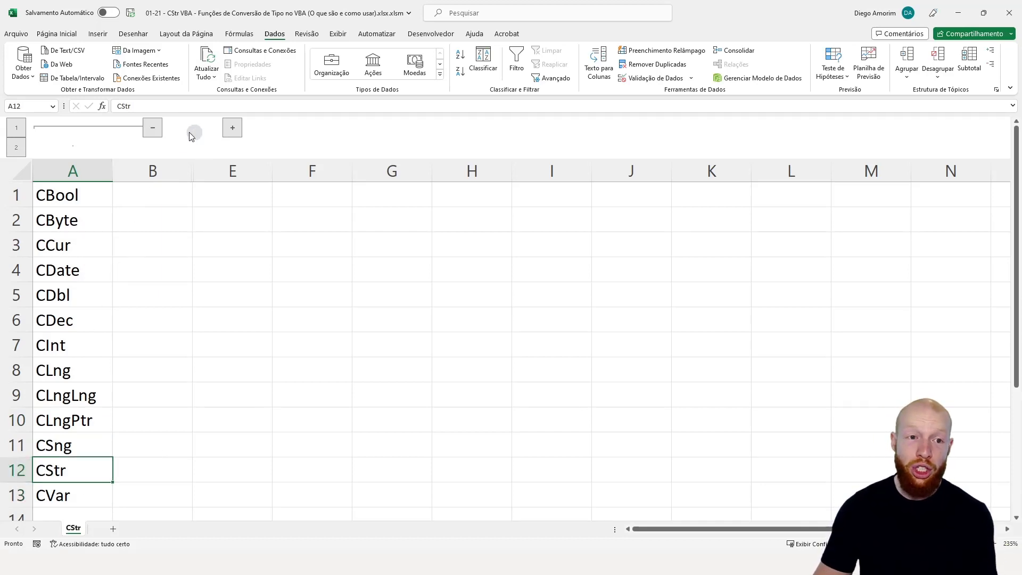
Hide the function list and review the CStr, CInt, CDbl, CLng and CDate test labels
{"action": "left_click", "coordinate": [150, 131]}
{"action": "left_click", "coordinate": [151, 130]}
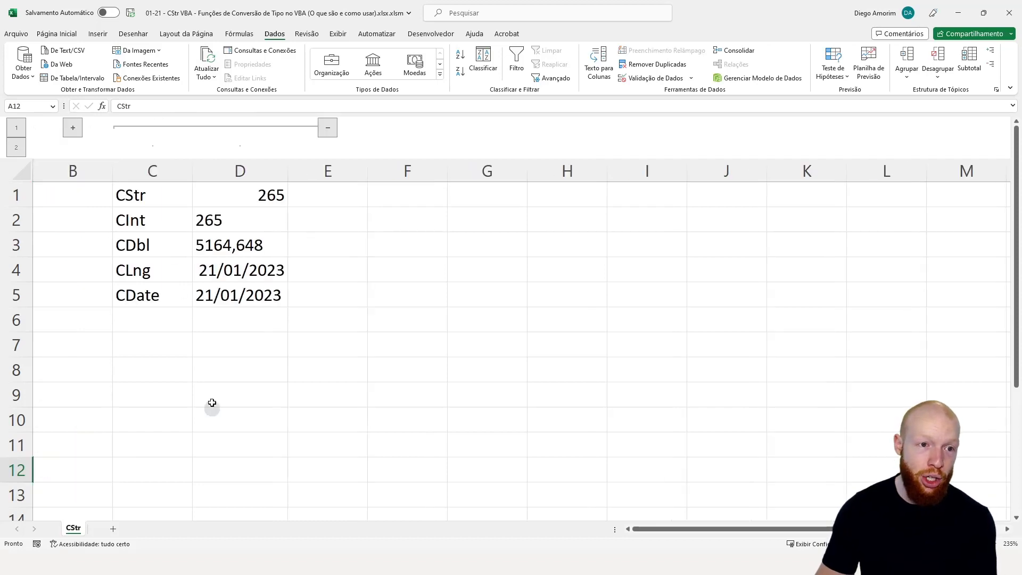
{"action": "left_click", "coordinate": [153, 198]}
{"action": "left_click", "coordinate": [165, 222]}
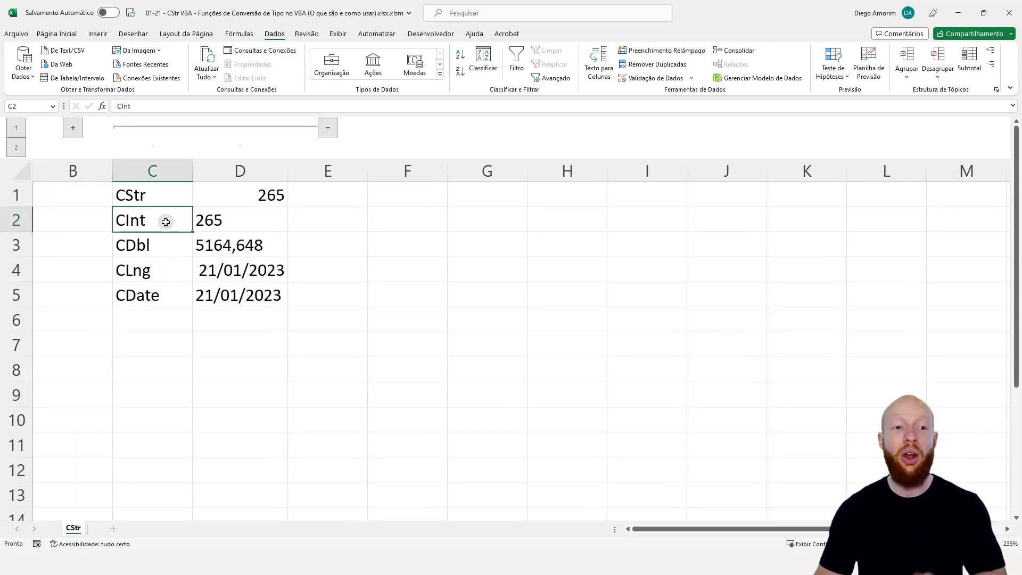
{"action": "left_click", "coordinate": [168, 255]}
{"action": "left_click", "coordinate": [173, 274]}
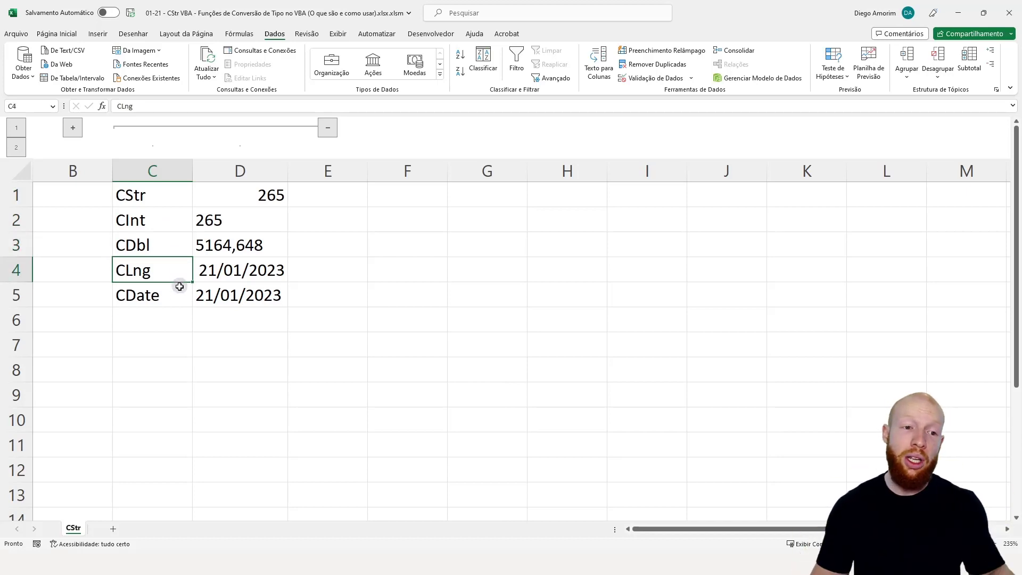
{"action": "left_click", "coordinate": [178, 296]}
{"action": "left_click_drag", "start_coordinate": [164, 193], "coordinate": [220, 294]}
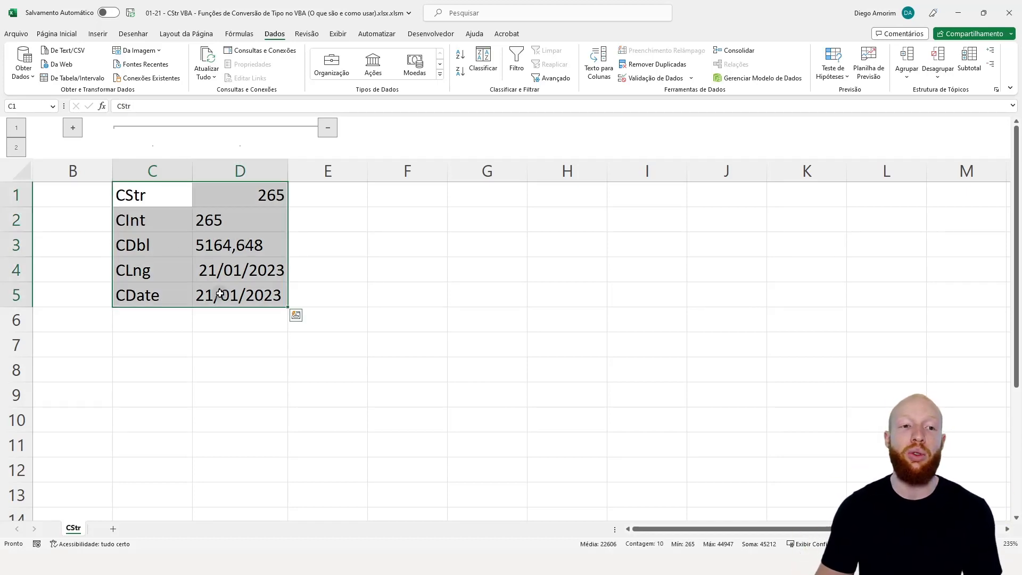
{"action": "left_click", "coordinate": [73, 127]}
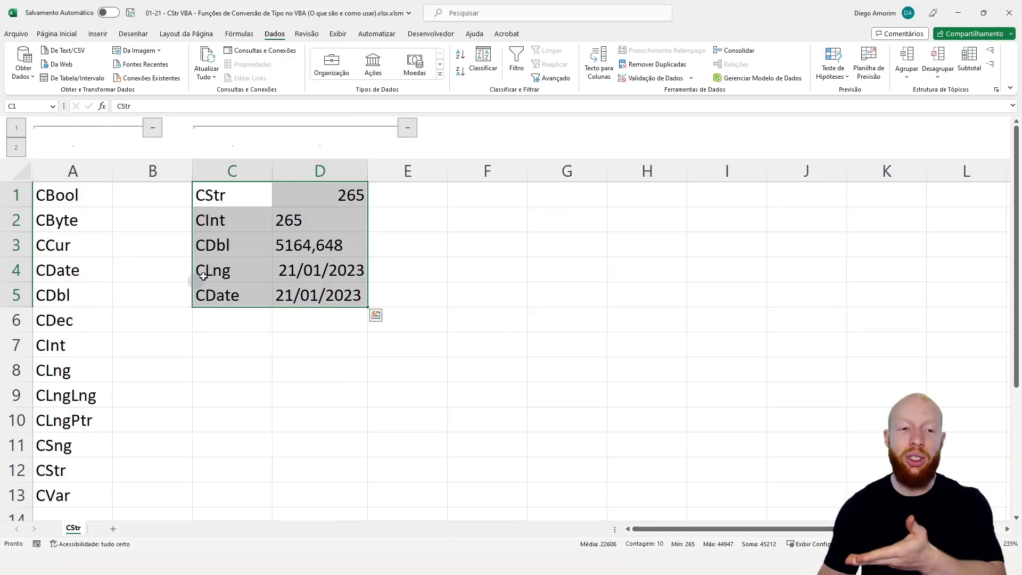
{"action": "left_click", "coordinate": [320, 321]}
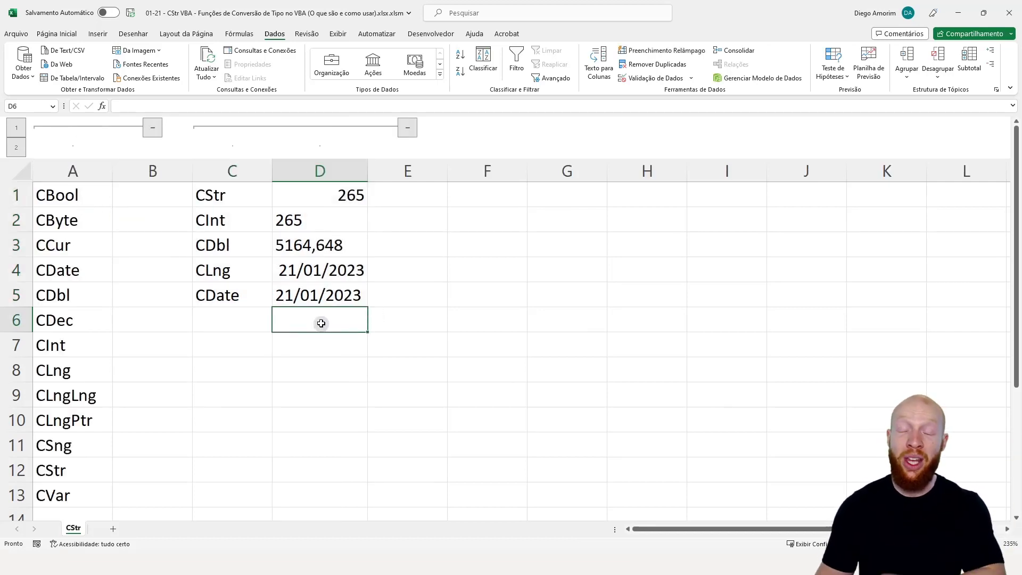
{"action": "left_click", "coordinate": [152, 128]}
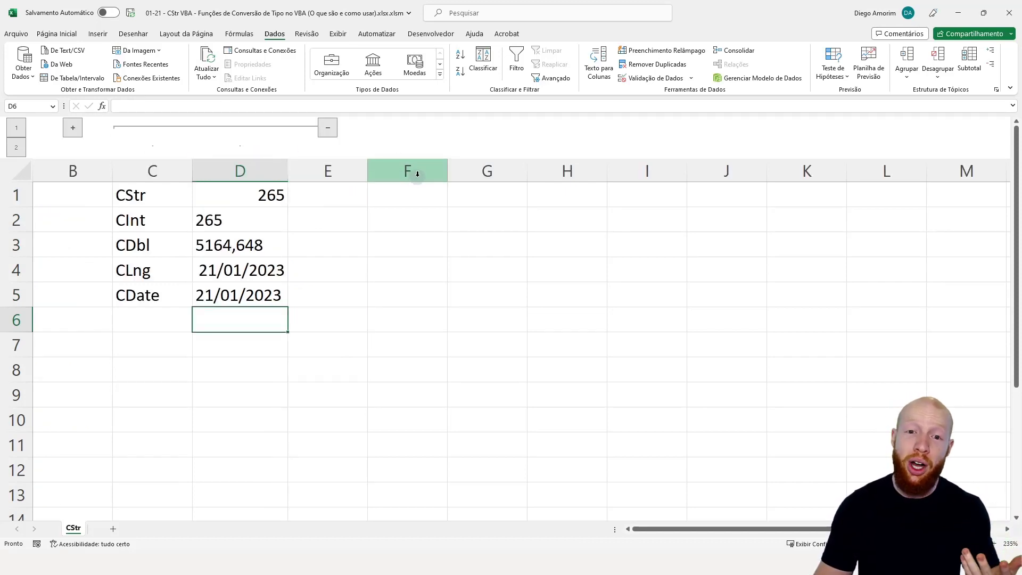
Group columns F and G, collapse and expand them, then ungroup them
{"action": "left_click_drag", "start_coordinate": [413, 170], "coordinate": [487, 170]}
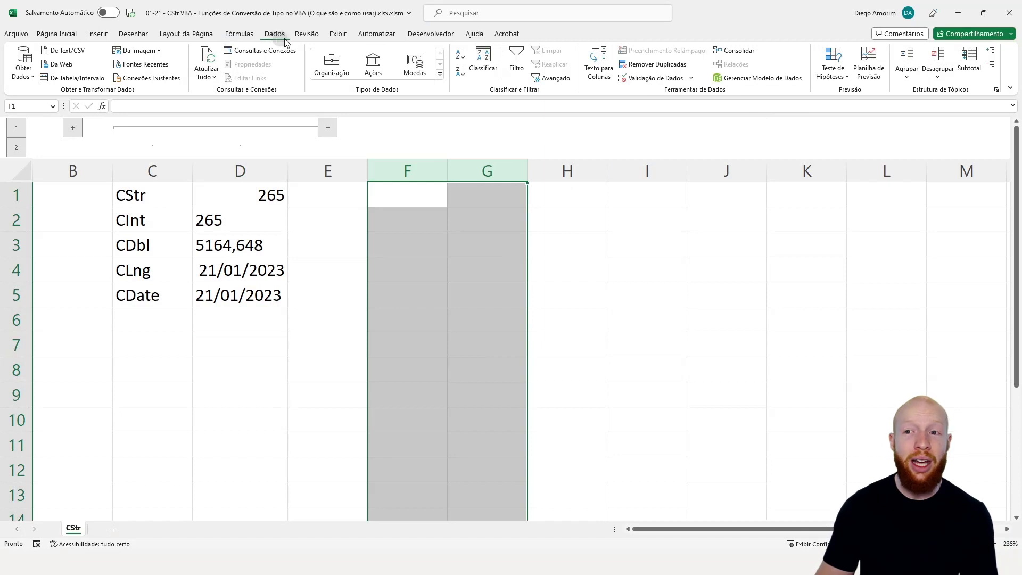
{"action": "left_click", "coordinate": [907, 58]}
{"action": "left_click", "coordinate": [567, 128]}
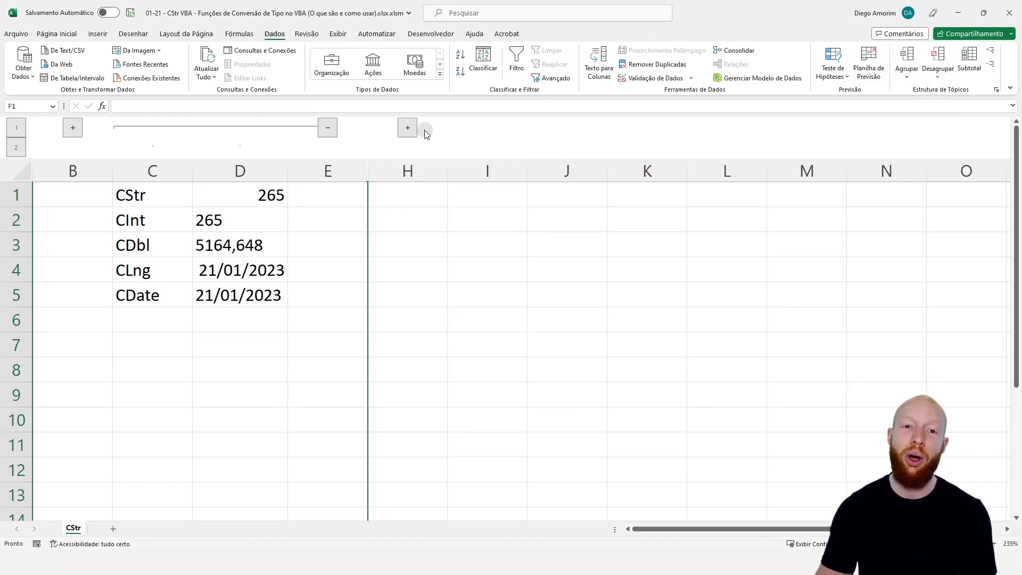
{"action": "left_click", "coordinate": [405, 129]}
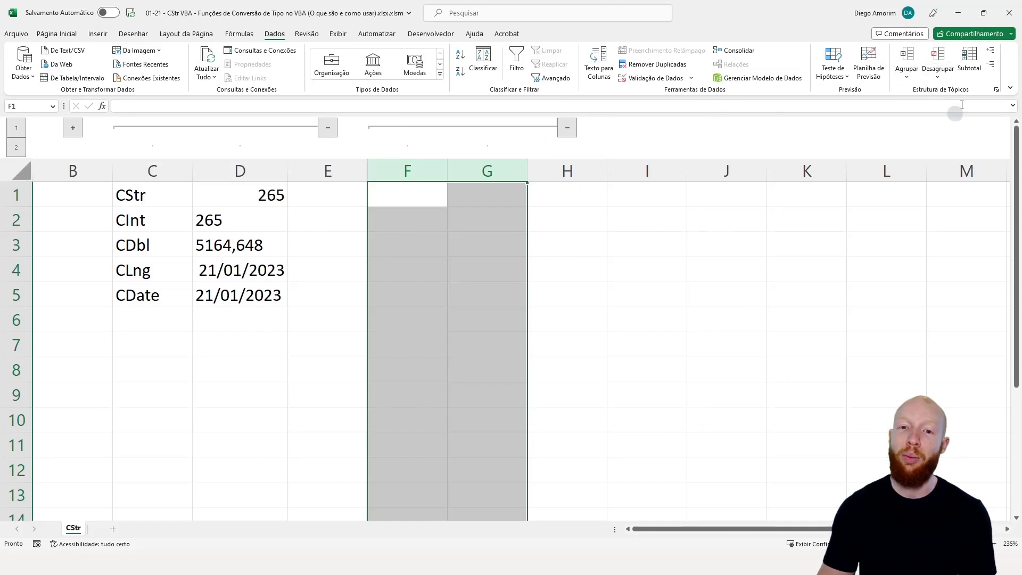
{"action": "left_click", "coordinate": [938, 53]}
{"action": "left_click", "coordinate": [430, 223]}
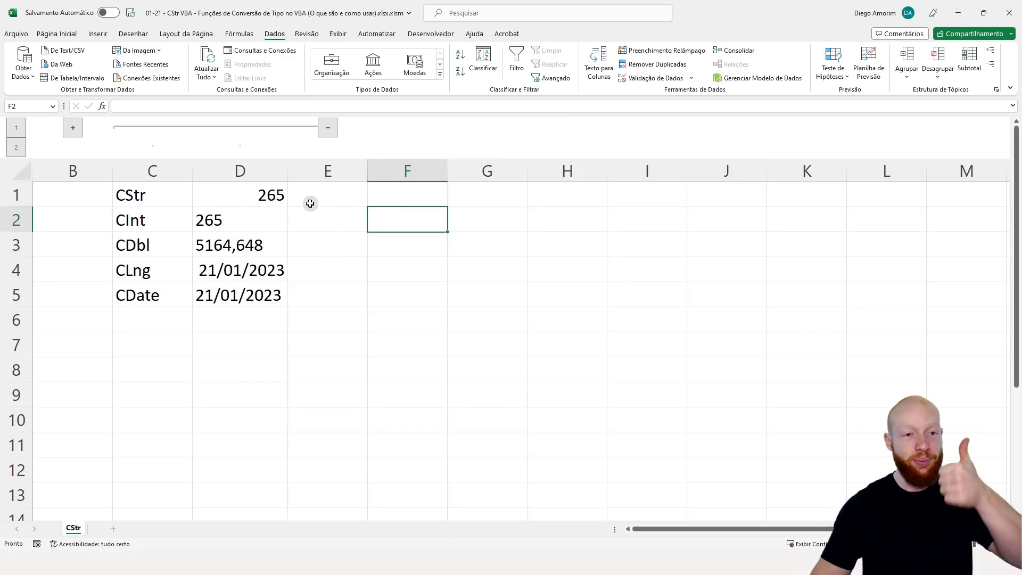
Inspect the D1:D5 values, comparing D1's number 265 with D2's text 265
{"action": "left_click", "coordinate": [157, 195]}
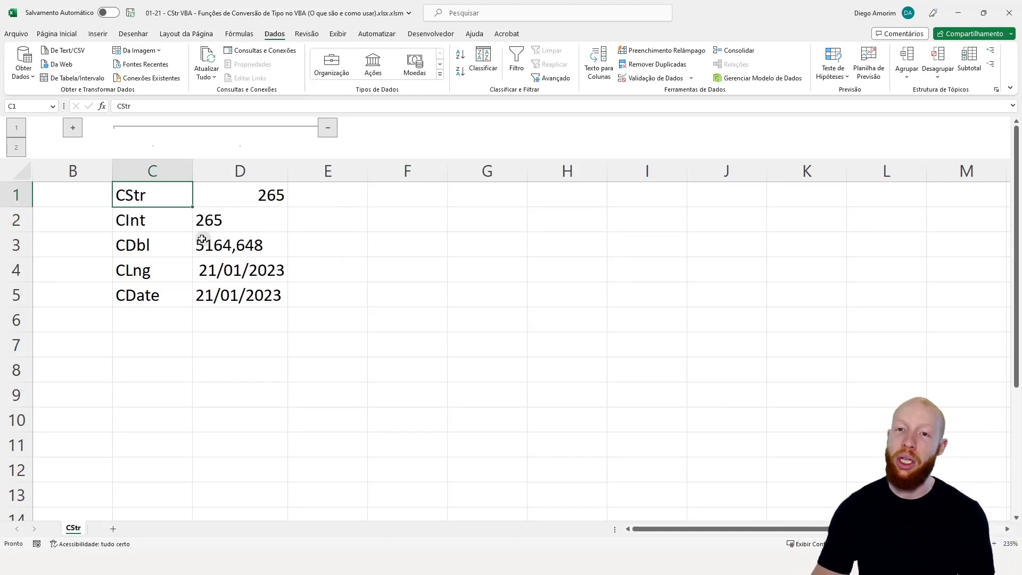
{"action": "left_click_drag", "start_coordinate": [232, 202], "coordinate": [263, 294]}
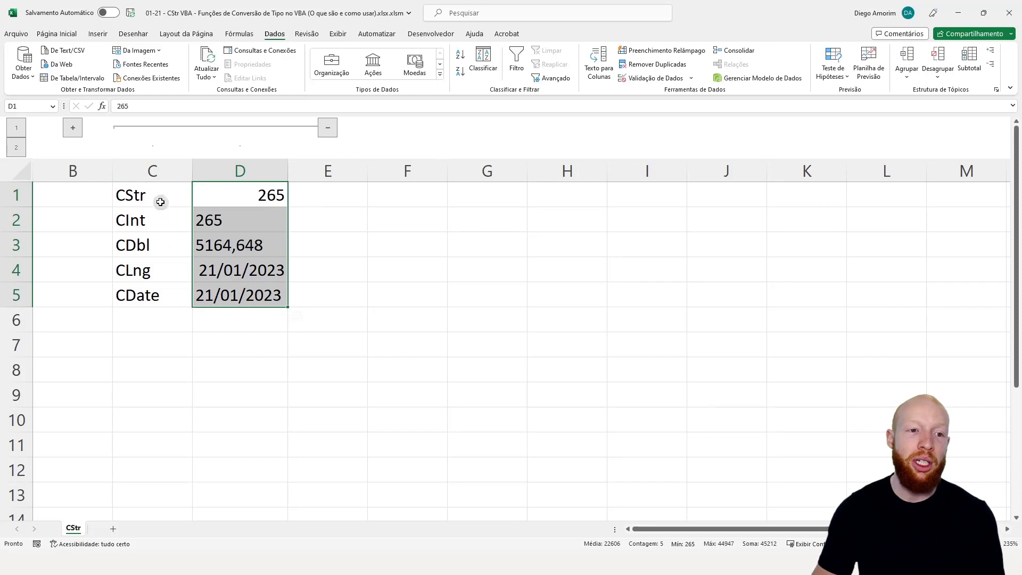
{"action": "left_click", "coordinate": [248, 197]}
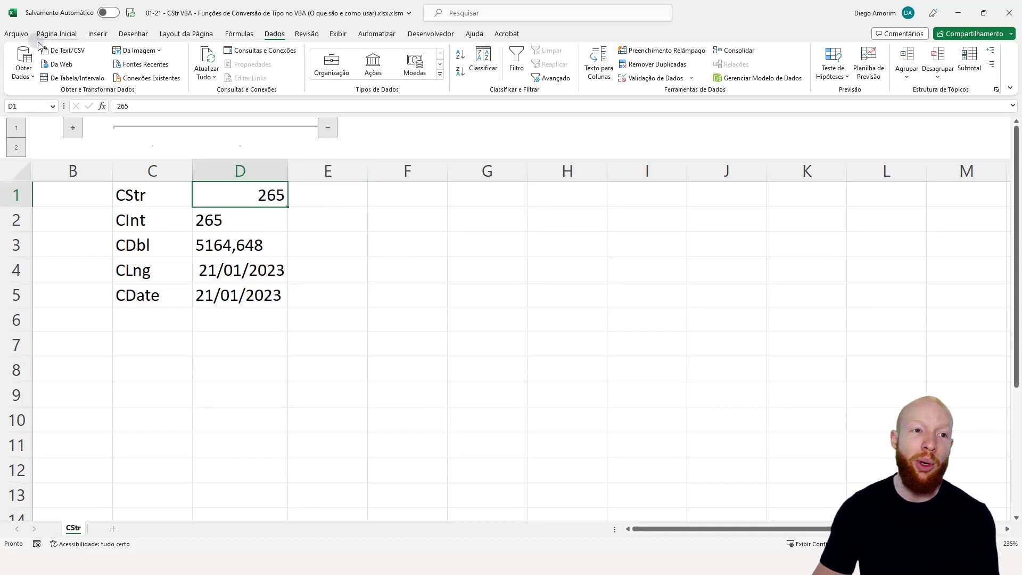
{"action": "left_click", "coordinate": [55, 34]}
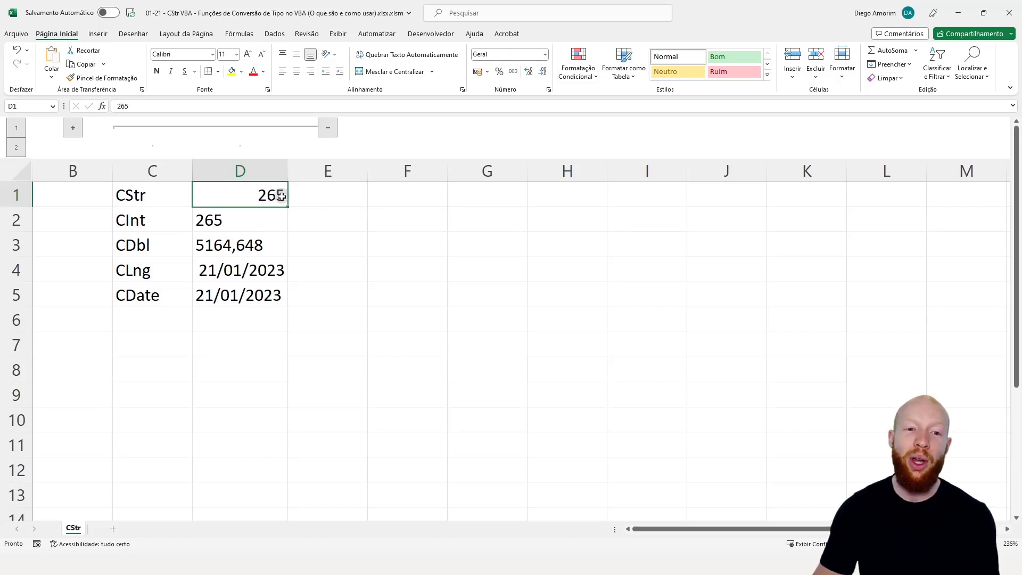
{"action": "left_click", "coordinate": [251, 227]}
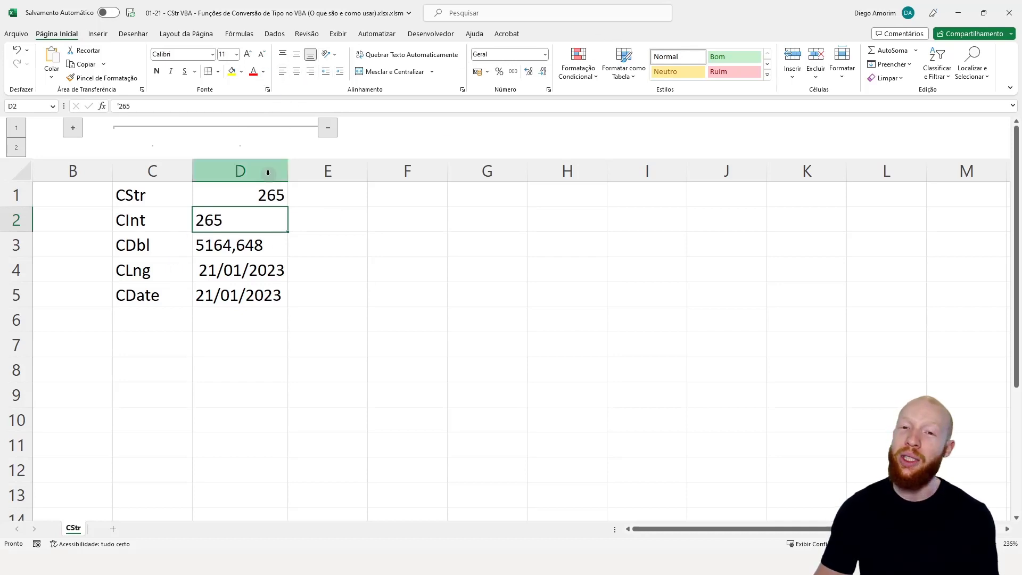
{"action": "left_click", "coordinate": [247, 201]}
Enter test values 'diego' and 10 in F2:F3, then delete them
{"action": "left_click", "coordinate": [397, 224]}
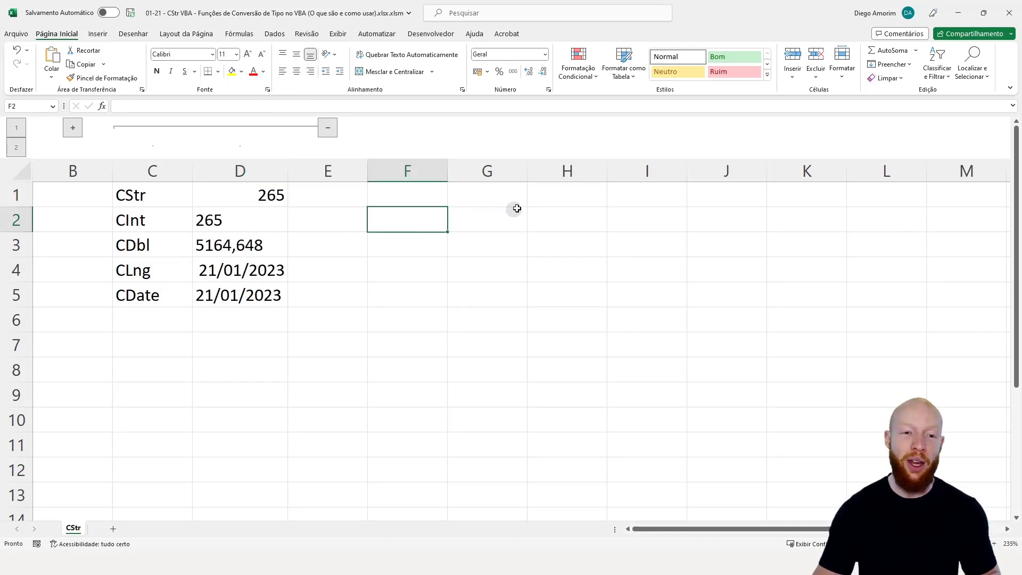
{"action": "type", "text": "diego"}
{"action": "key", "text": "Return"}
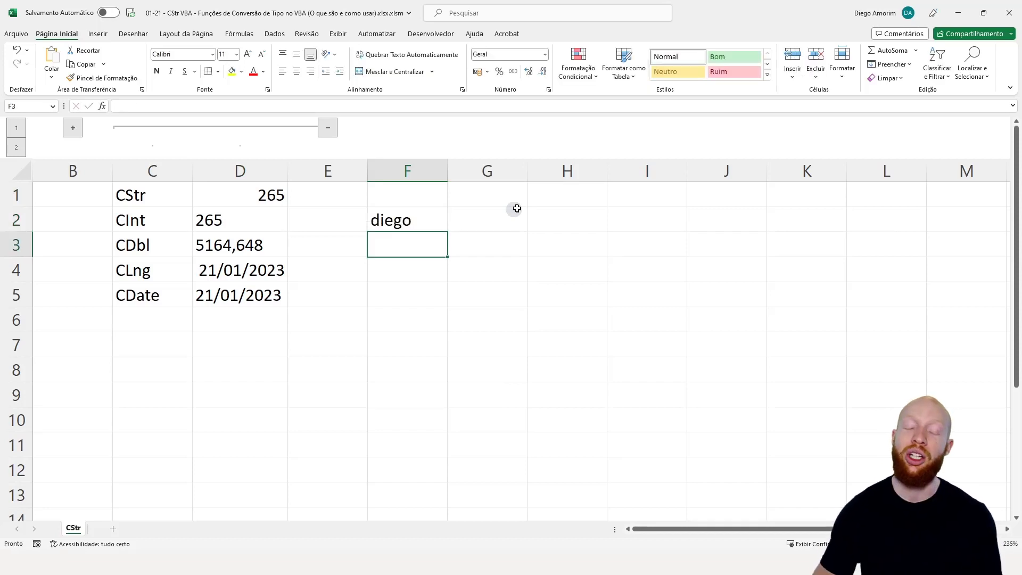
{"action": "type", "text": "10"}
{"action": "key", "text": "Return"}
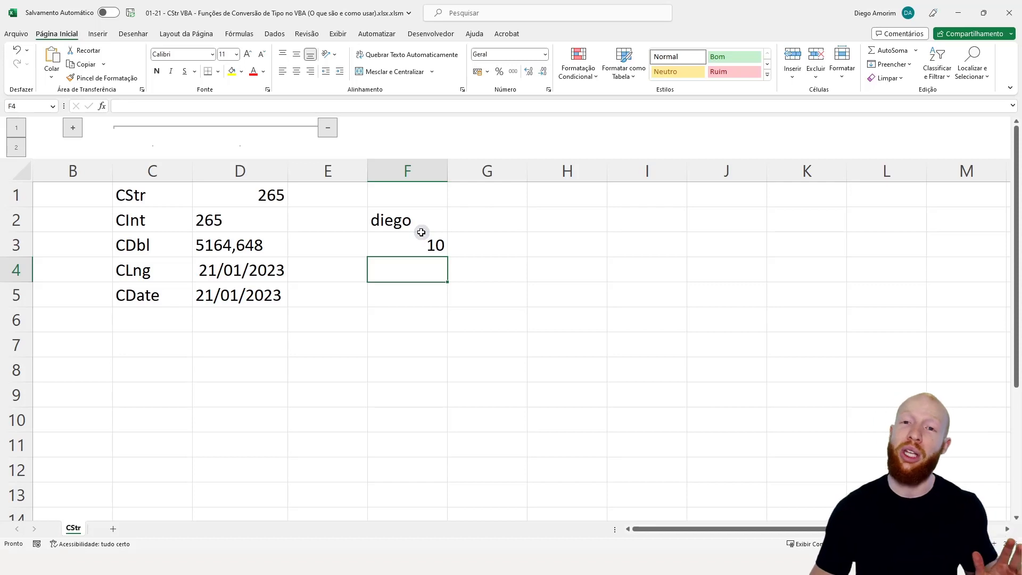
{"action": "left_click_drag", "start_coordinate": [430, 227], "coordinate": [428, 245]}
{"action": "key", "text": "Delete"}
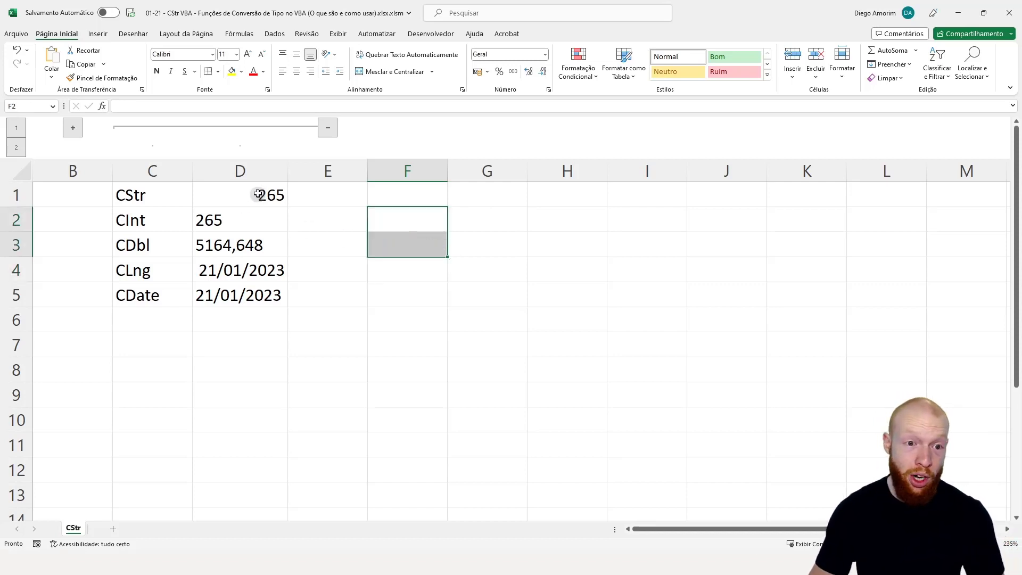
Check D2's and D1's number formats in the Number Format list, then select the result cells E1:E5
{"action": "left_click", "coordinate": [253, 194]}
{"action": "left_click", "coordinate": [221, 227]}
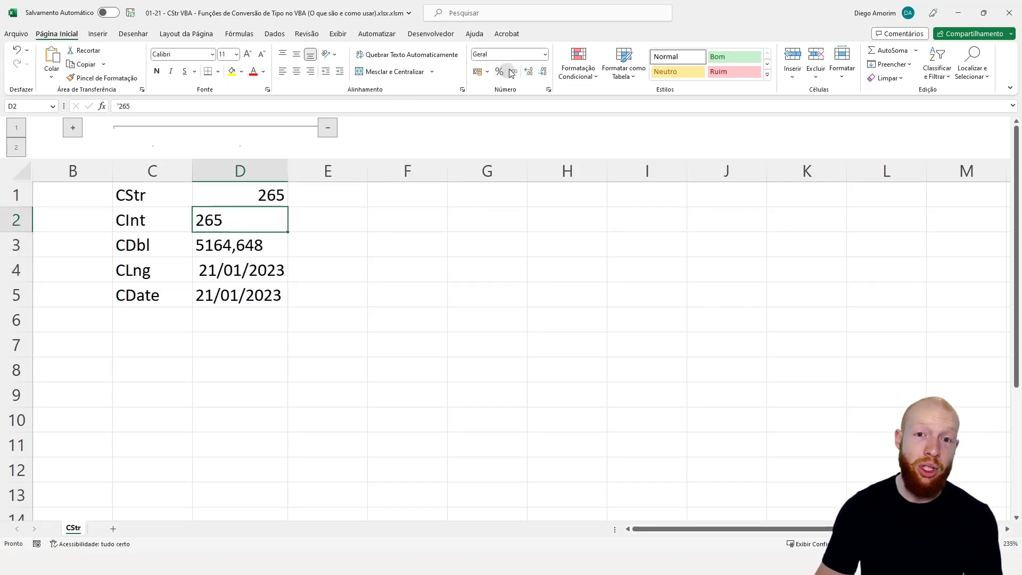
{"action": "left_click", "coordinate": [544, 56]}
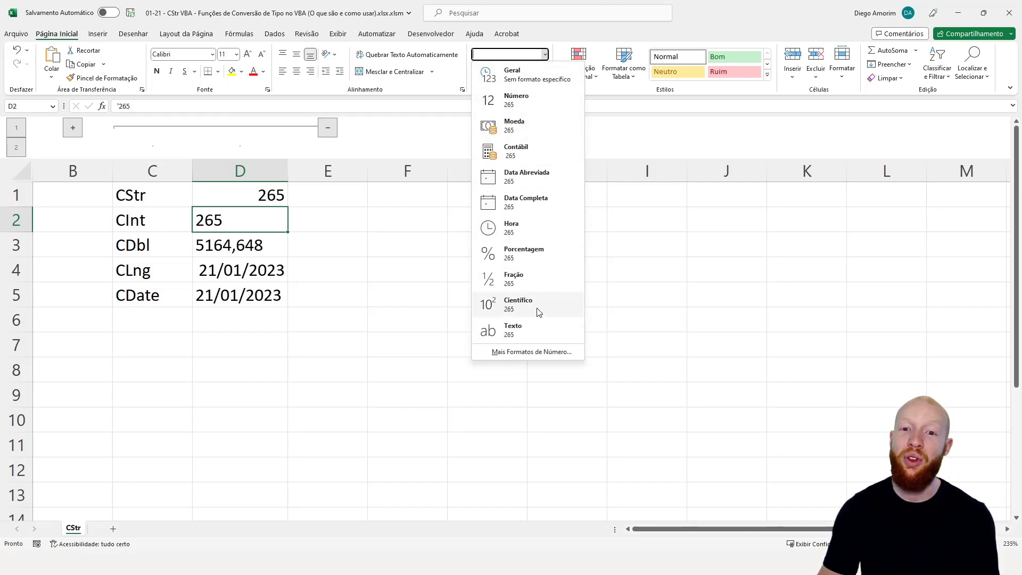
{"action": "left_click", "coordinate": [282, 197]}
{"action": "left_click", "coordinate": [283, 197]}
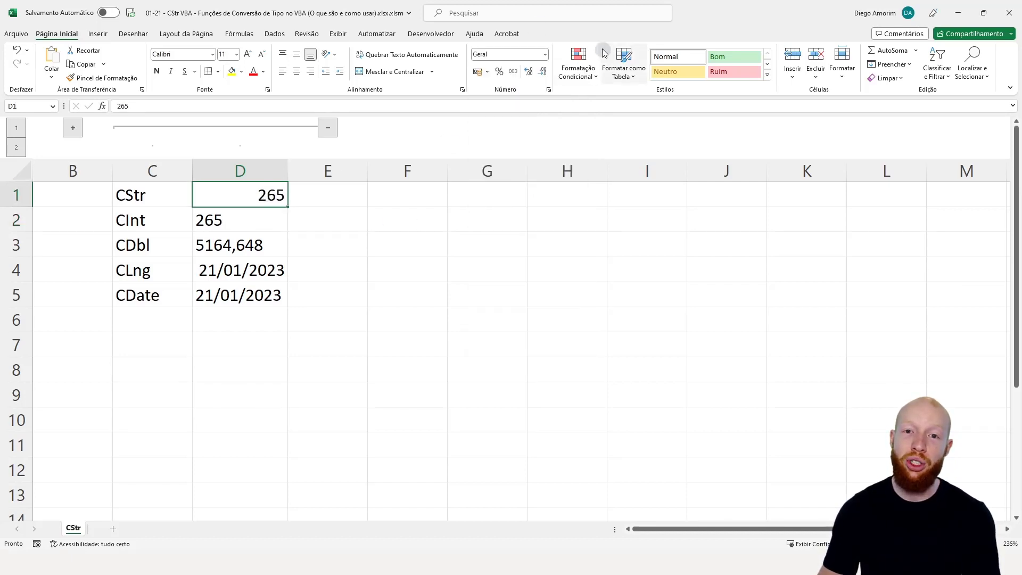
{"action": "left_click", "coordinate": [546, 55]}
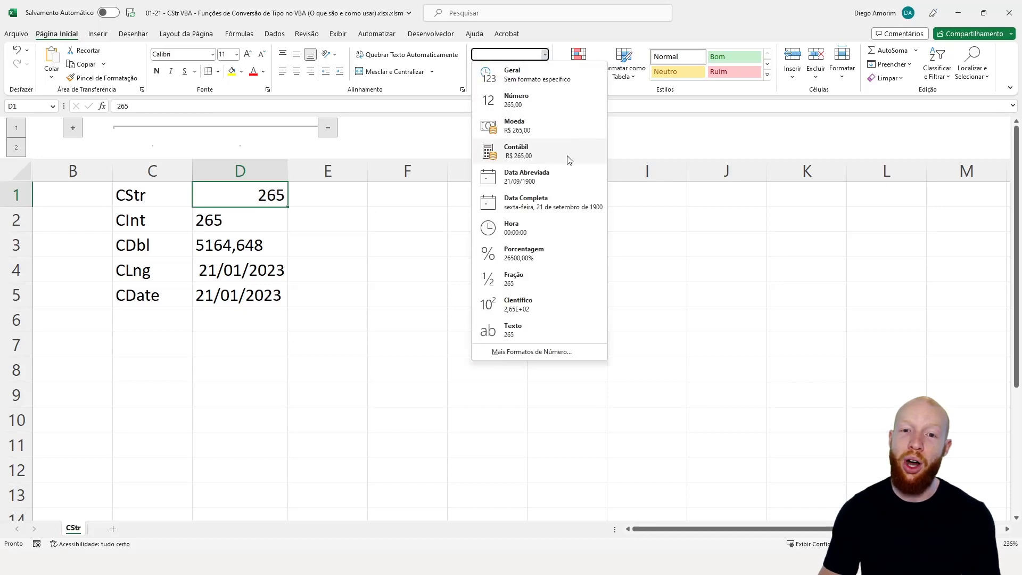
{"action": "left_click", "coordinate": [256, 216]}
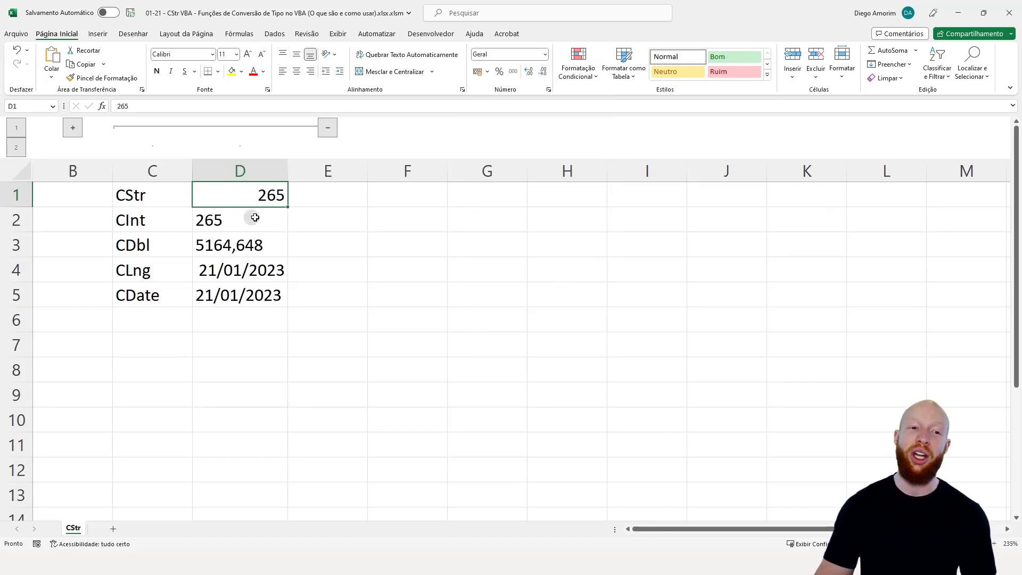
{"action": "left_click", "coordinate": [260, 217]}
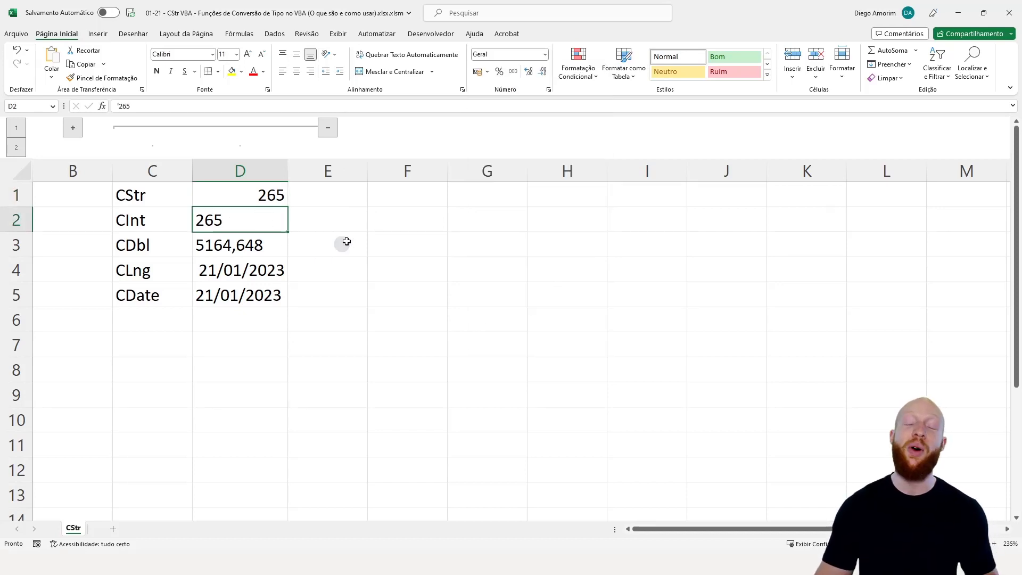
{"action": "left_click", "coordinate": [229, 169]}
{"action": "left_click_drag", "start_coordinate": [333, 203], "coordinate": [334, 280]}
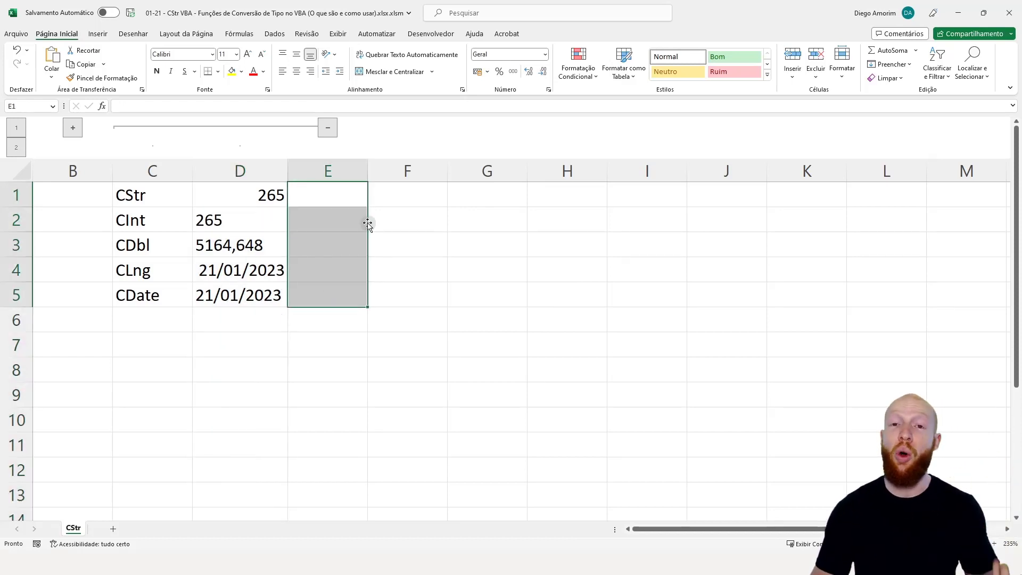
{"action": "left_click", "coordinate": [335, 195]}
Insert Módulo1 with an empty Sub conversaoTipo procedure, then switch back to Excel
{"action": "key", "text": "alt+F11"}
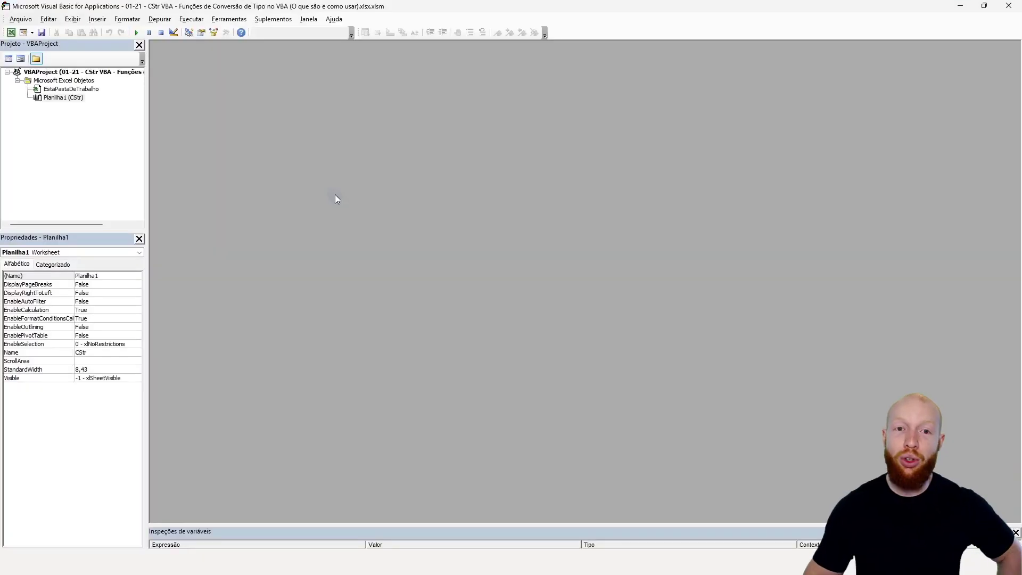
{"action": "left_click", "coordinate": [99, 19]}
{"action": "left_click", "coordinate": [115, 52]}
{"action": "left_click", "coordinate": [449, 125]}
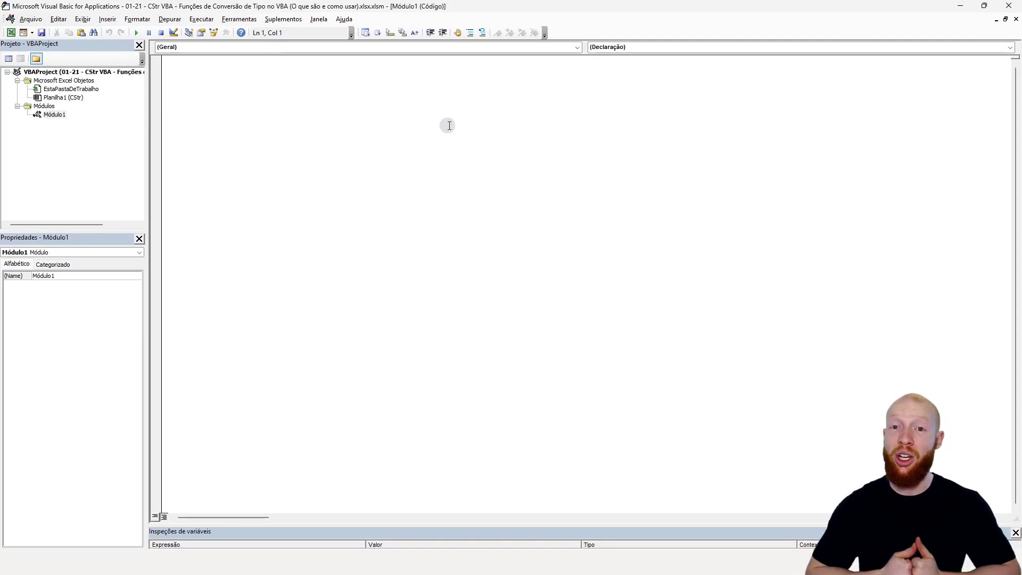
{"action": "type", "text": "sub conversaoTipo"}
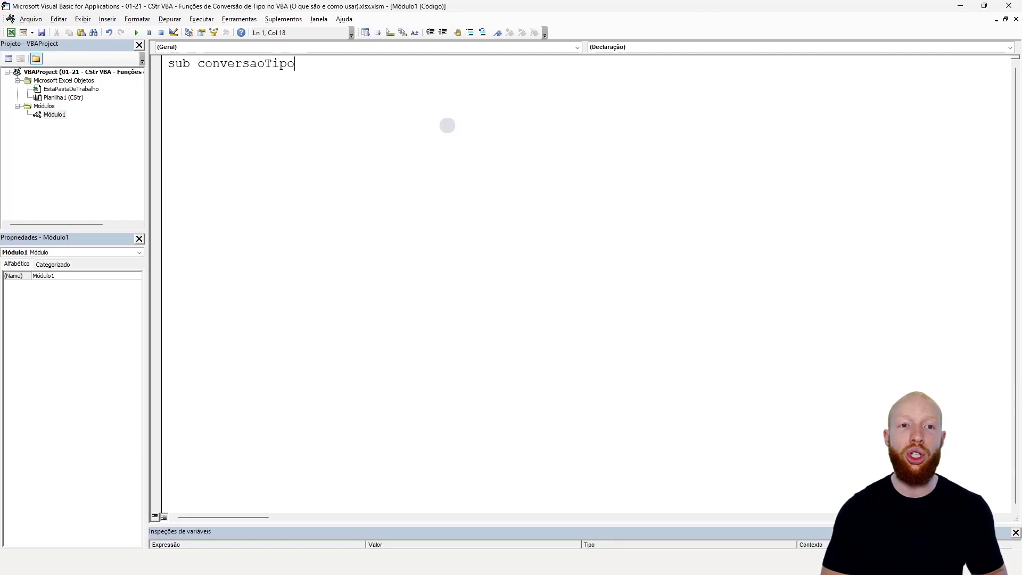
{"action": "key", "text": "Return"}
{"action": "key", "text": "Return"}
{"action": "key", "text": "Return"}
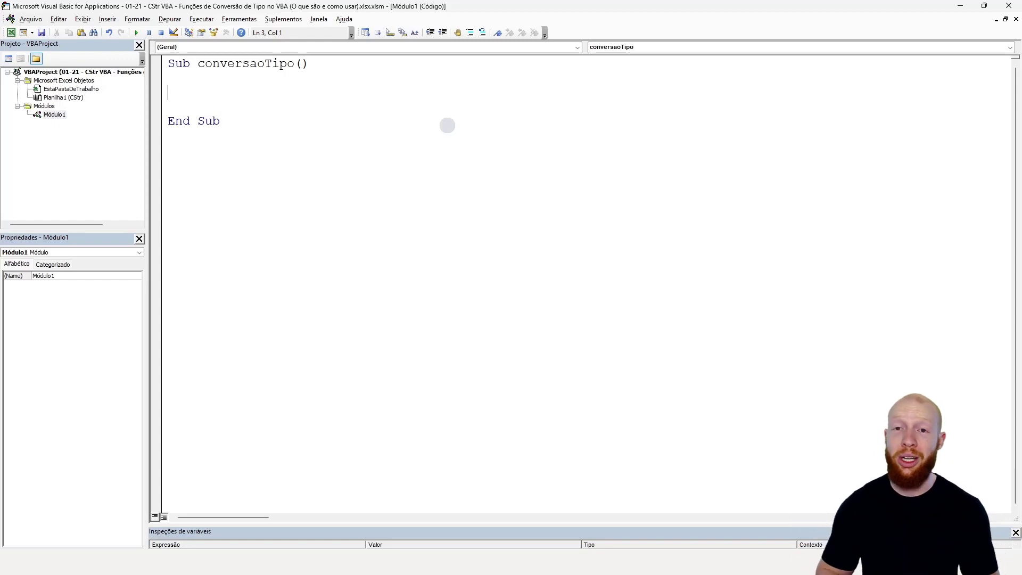
{"action": "key", "text": "alt+Tab"}
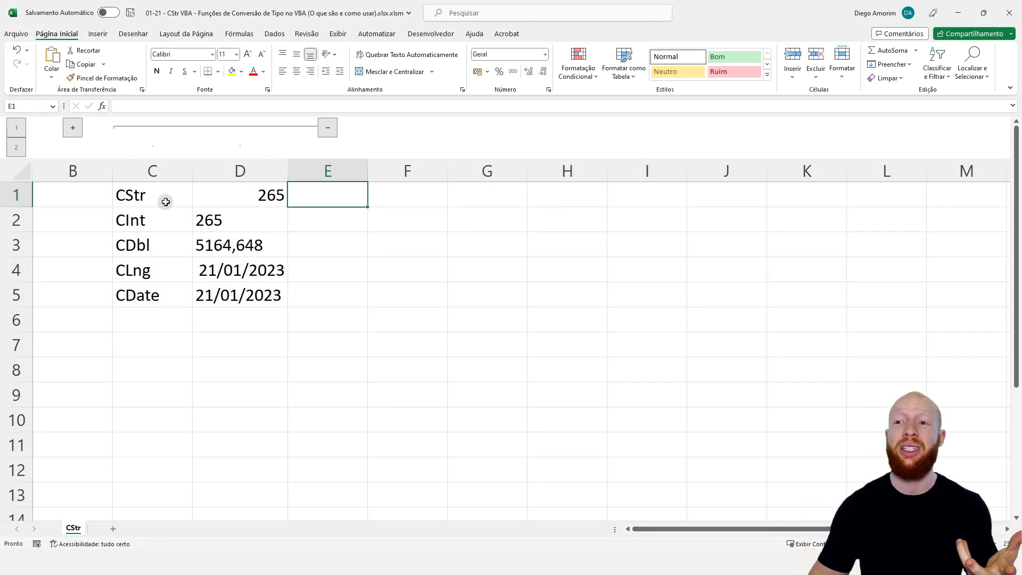
Review the C1:D5 labels and values, including the CDbl value in D3, then return to the editor
{"action": "left_click_drag", "start_coordinate": [161, 202], "coordinate": [322, 290]}
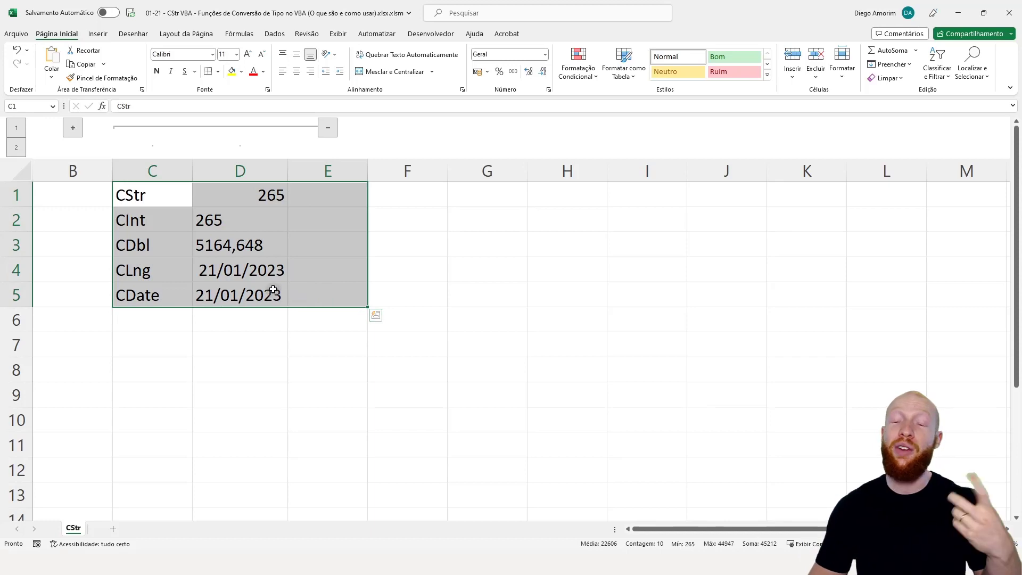
{"action": "left_click_drag", "start_coordinate": [158, 196], "coordinate": [249, 291]}
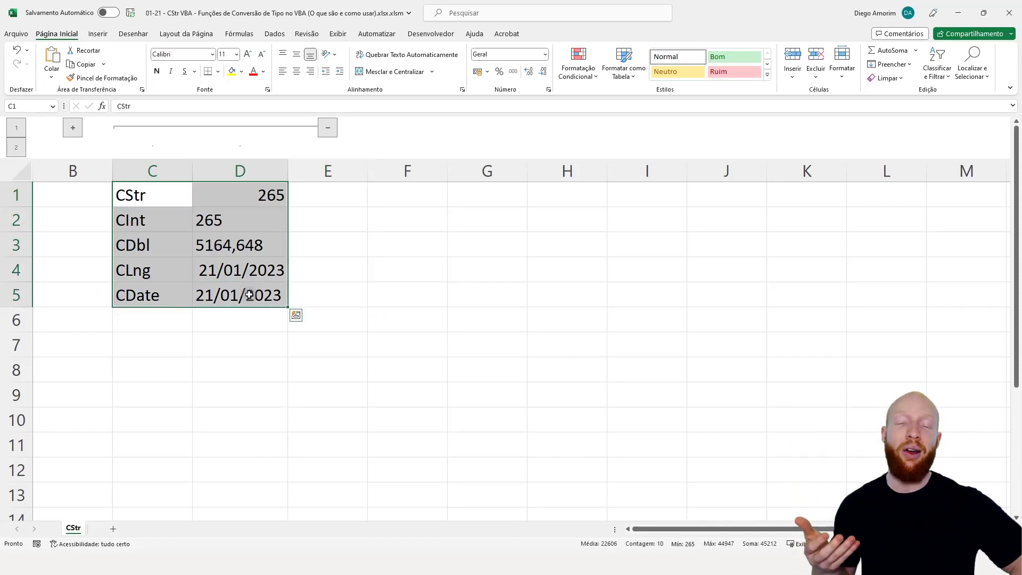
{"action": "left_click", "coordinate": [314, 300]}
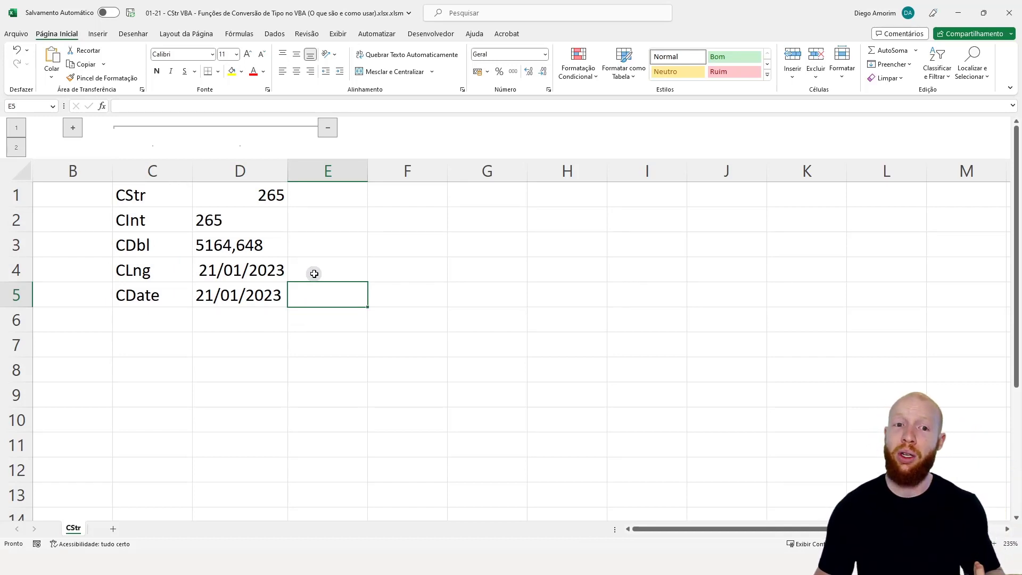
{"action": "left_click", "coordinate": [157, 195]}
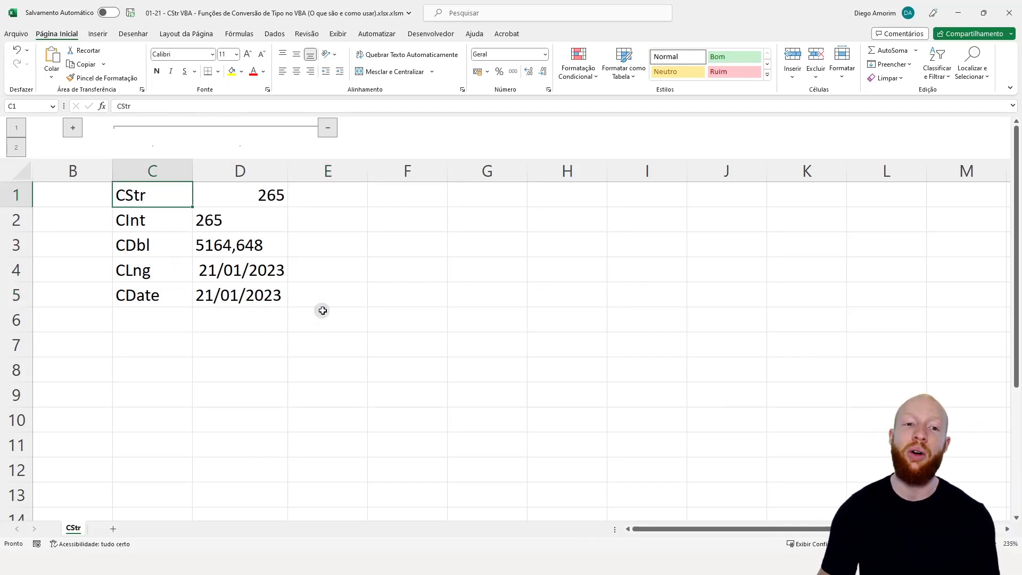
{"action": "left_click", "coordinate": [242, 171]}
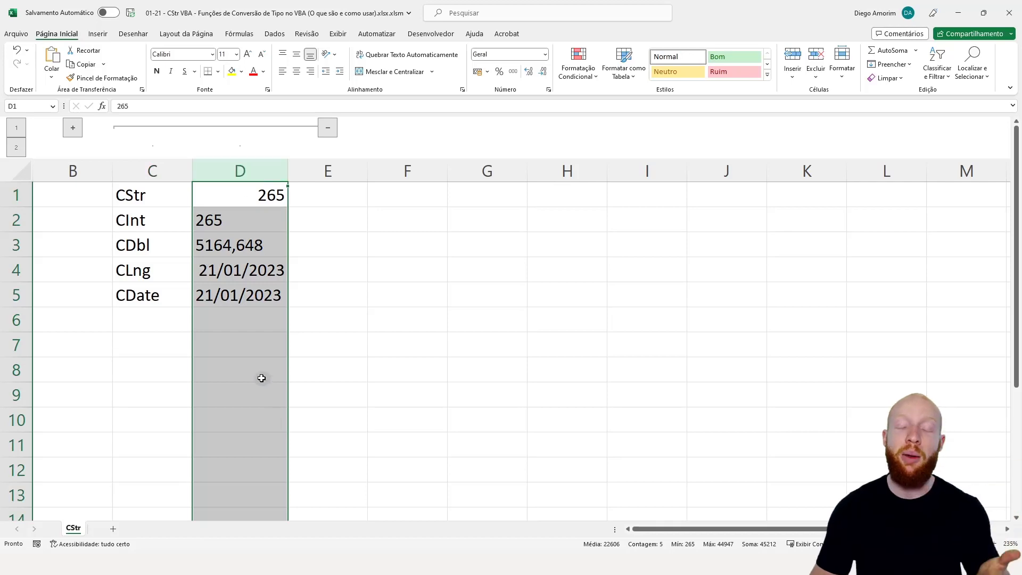
{"action": "left_click", "coordinate": [262, 244]}
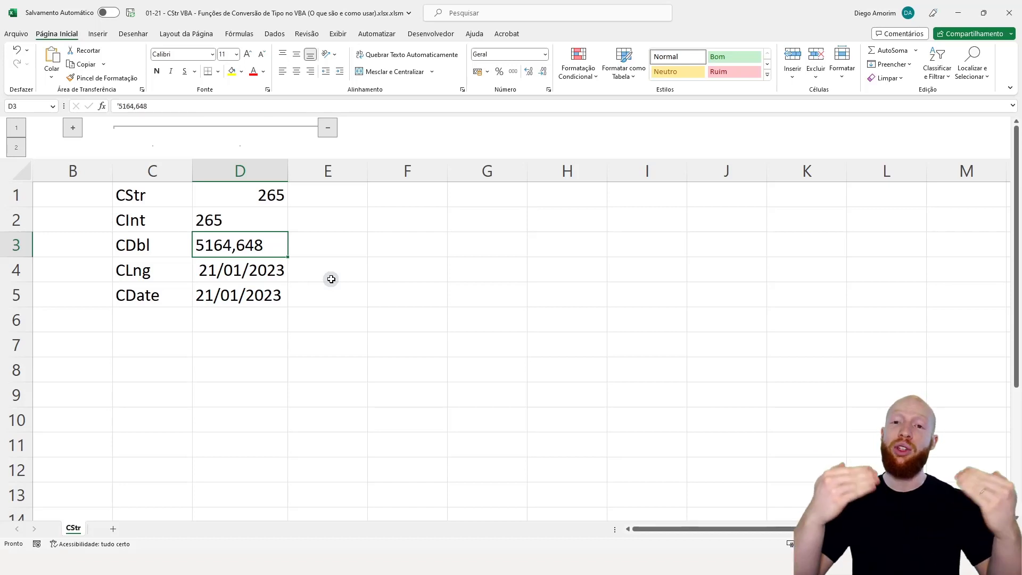
{"action": "key", "text": "alt+F11"}
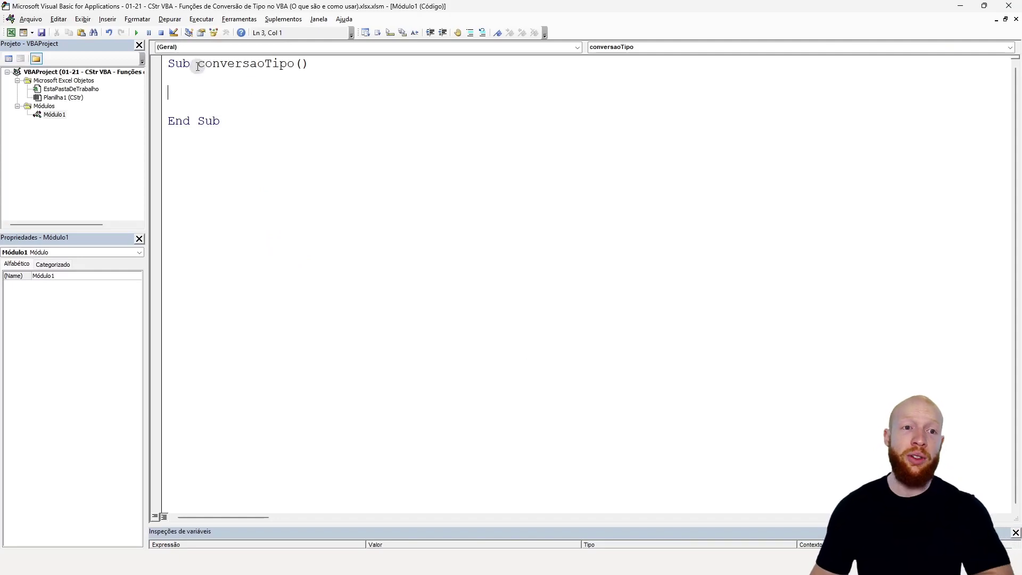
Identify cells E1 to E5 in column E as the macro's target cells
{"action": "left_click_drag", "start_coordinate": [197, 63], "coordinate": [277, 79]}
{"action": "left_click", "coordinate": [274, 93]}
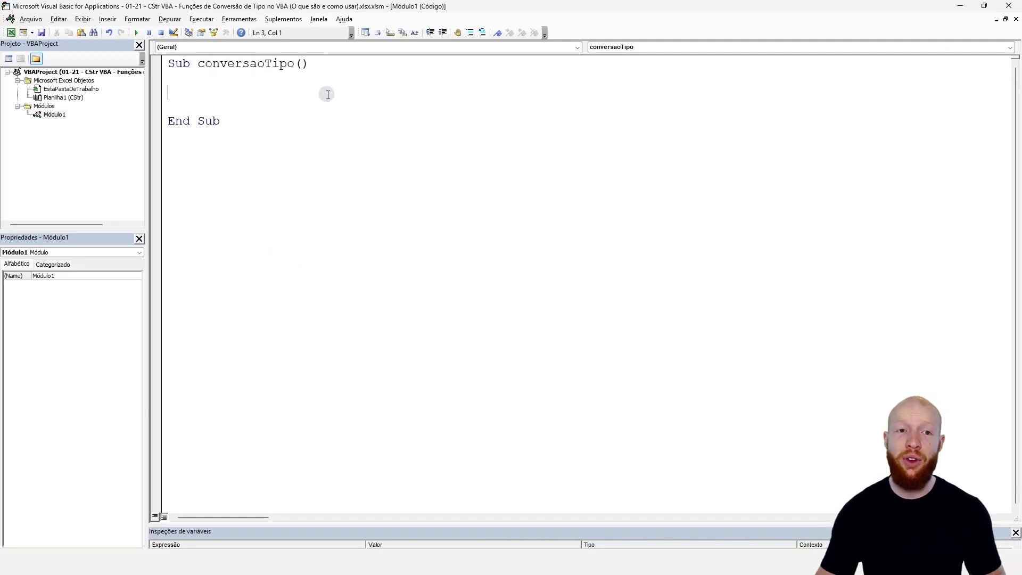
{"action": "key", "text": "alt+F11"}
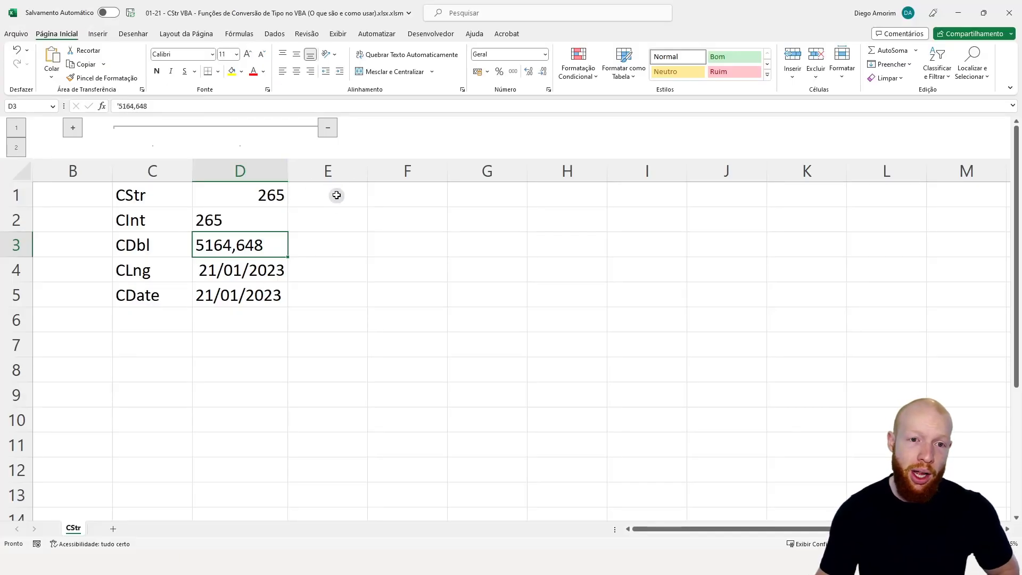
{"action": "left_click", "coordinate": [331, 170]}
{"action": "left_click", "coordinate": [331, 192]}
{"action": "left_click", "coordinate": [334, 213]}
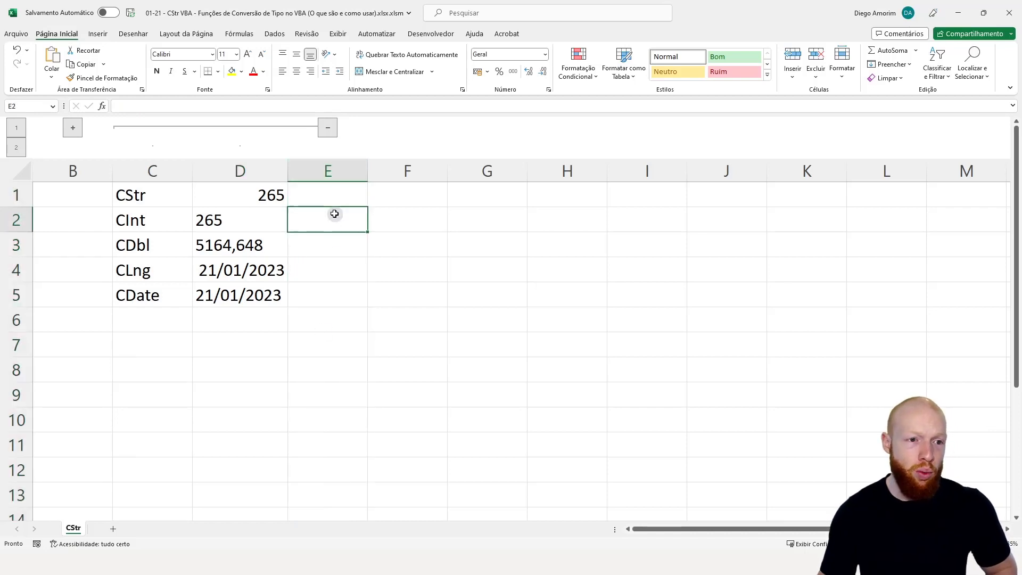
{"action": "left_click", "coordinate": [334, 243]}
{"action": "left_click", "coordinate": [326, 269]}
{"action": "left_click", "coordinate": [326, 288]}
{"action": "key", "text": "alt+F11"}
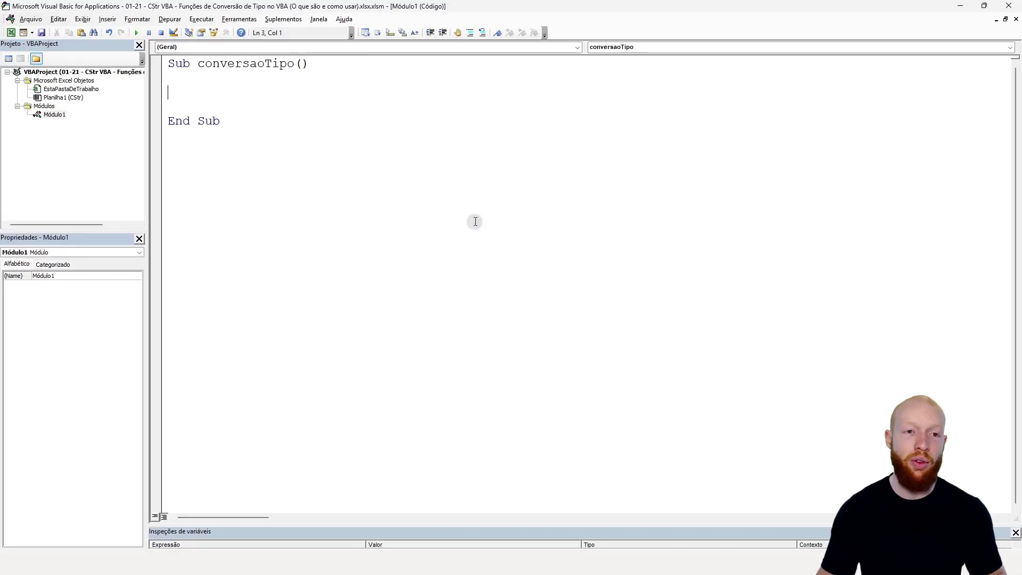
Write the line Cells(1, 5).Value = 1 and duplicate it into five lines
{"action": "type", "text": "cells(1"}
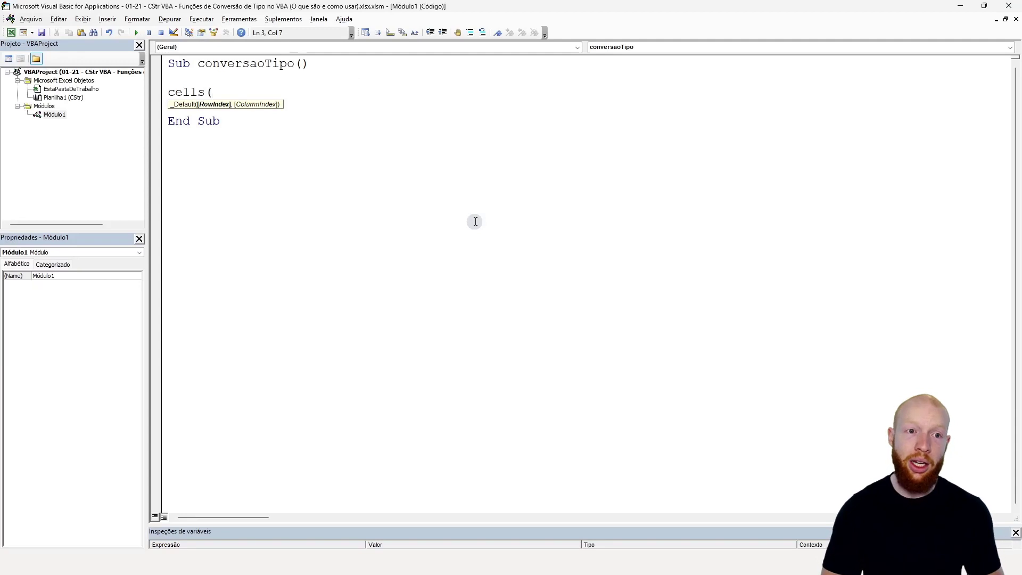
{"action": "type", "text": ",5"}
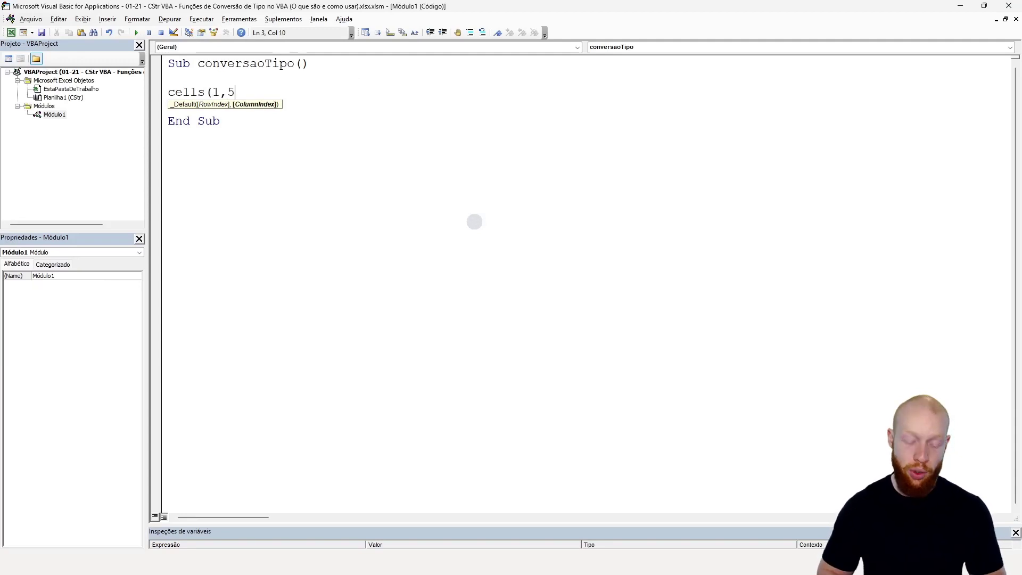
{"action": "type", "text": ").value"}
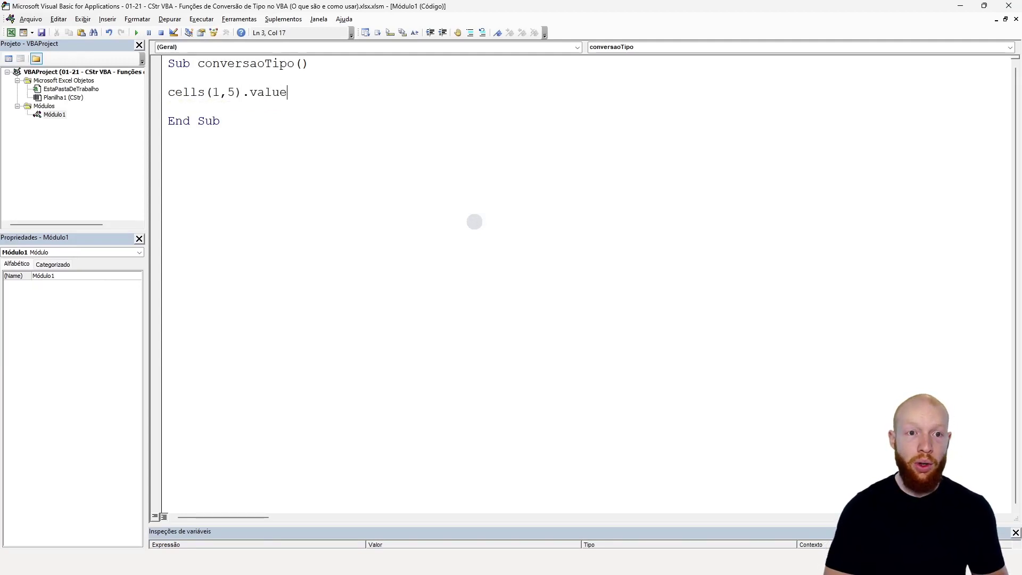
{"action": "key", "text": "BackSpace"}
{"action": "key", "text": "BackSpace"}
{"action": "type", "text": "= 1"}
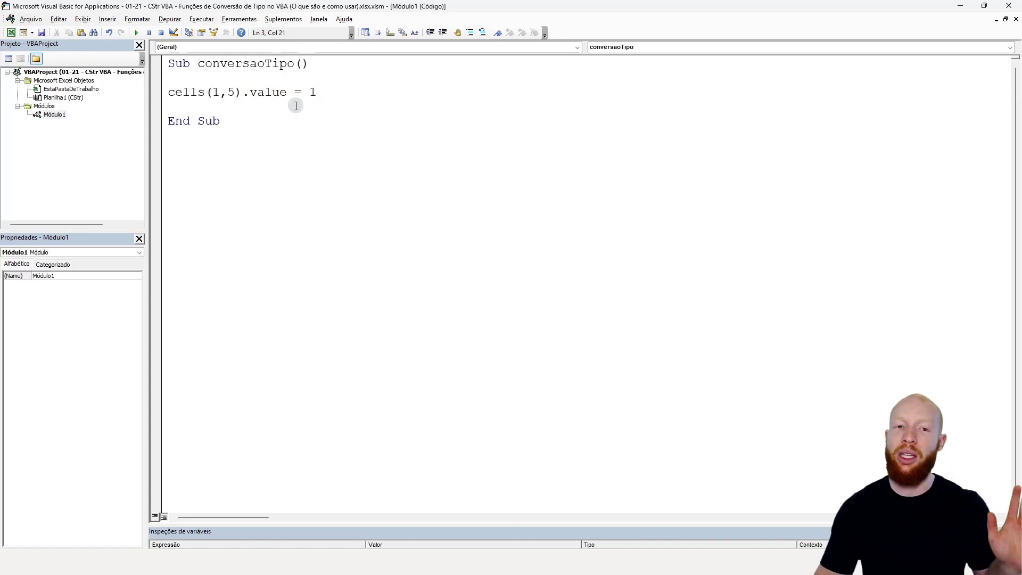
{"action": "left_click", "coordinate": [294, 106]}
{"action": "left_click", "coordinate": [362, 94]}
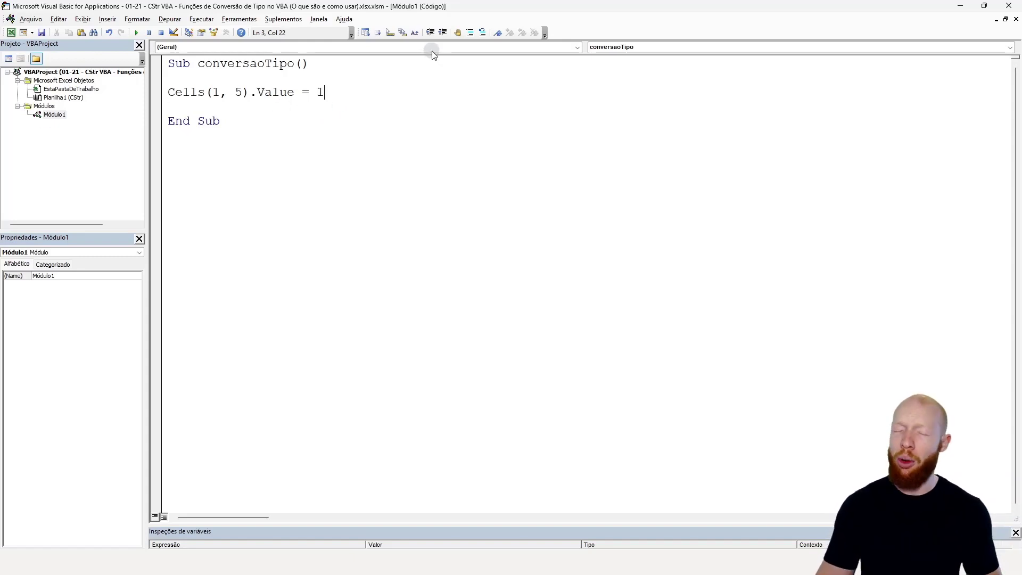
{"action": "key", "text": "shift+Home"}
{"action": "key", "text": "ctrl+c"}
{"action": "key", "text": "End"}
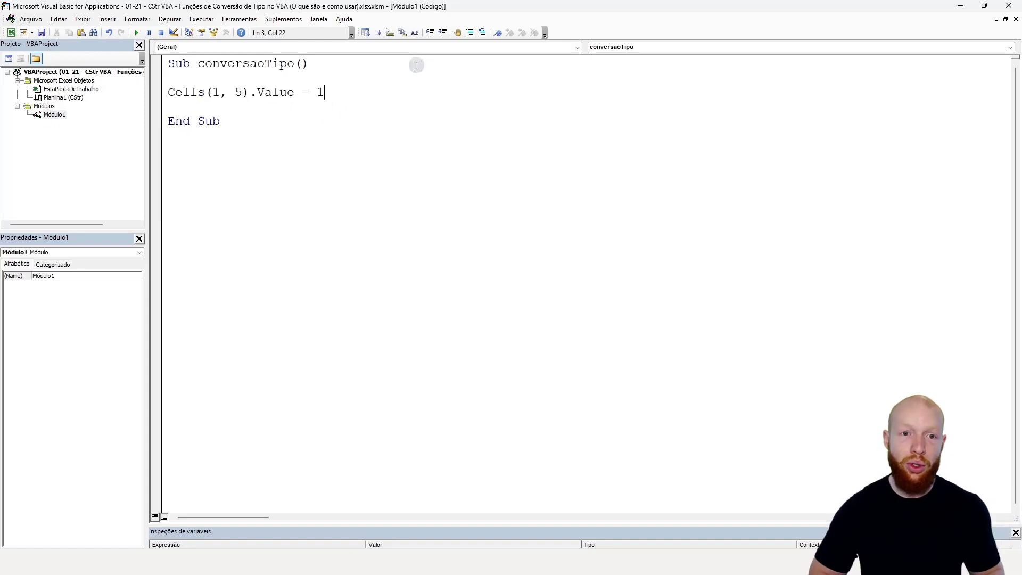
{"action": "key", "text": "Return"}
{"action": "key", "text": "ctrl+v"}
{"action": "key", "text": "Return"}
{"action": "key", "text": "ctrl+v"}
{"action": "key", "text": "Return"}
{"action": "key", "text": "ctrl+v"}
{"action": "key", "text": "Return"}
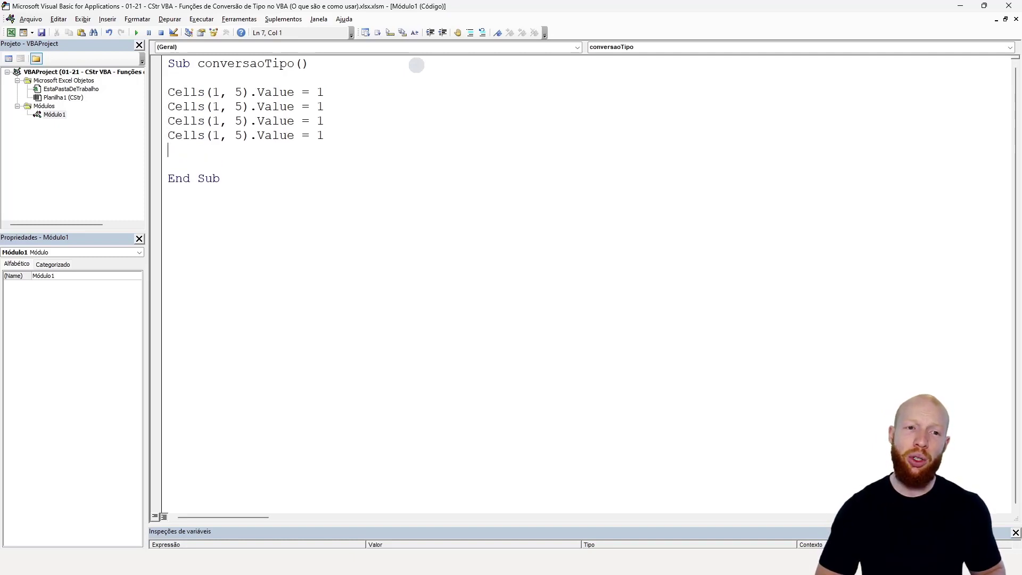
{"action": "key", "text": "ctrl+v"}
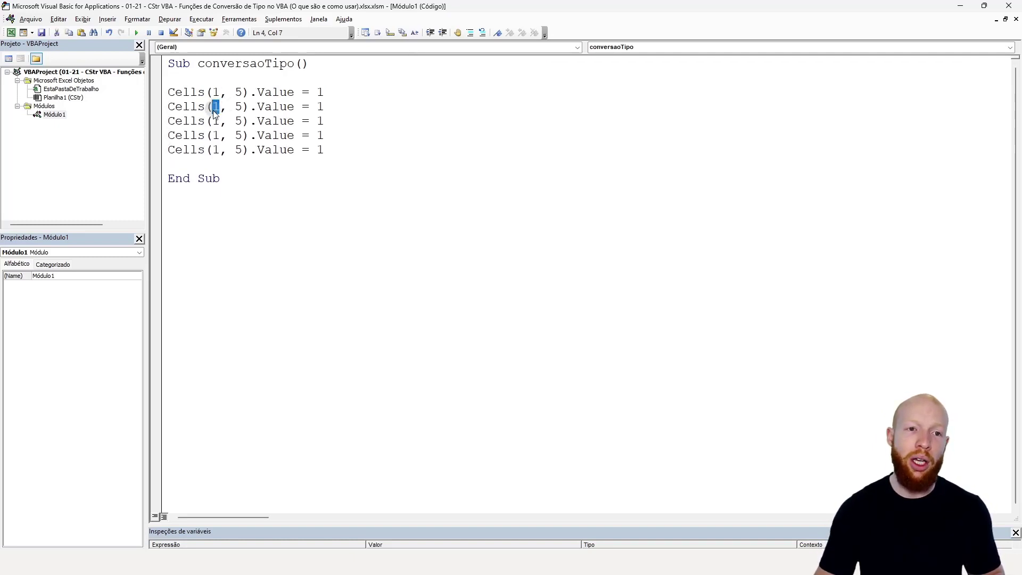
Change the copied lines' row numbers to 2, 3, 4 and 5, then select E1:E5 in the sheet
{"action": "type", "text": "2"}
{"action": "double_click", "coordinate": [212, 121]}
{"action": "type", "text": "3"}
{"action": "double_click", "coordinate": [213, 135]}
{"action": "type", "text": "4"}
{"action": "double_click", "coordinate": [208, 149]}
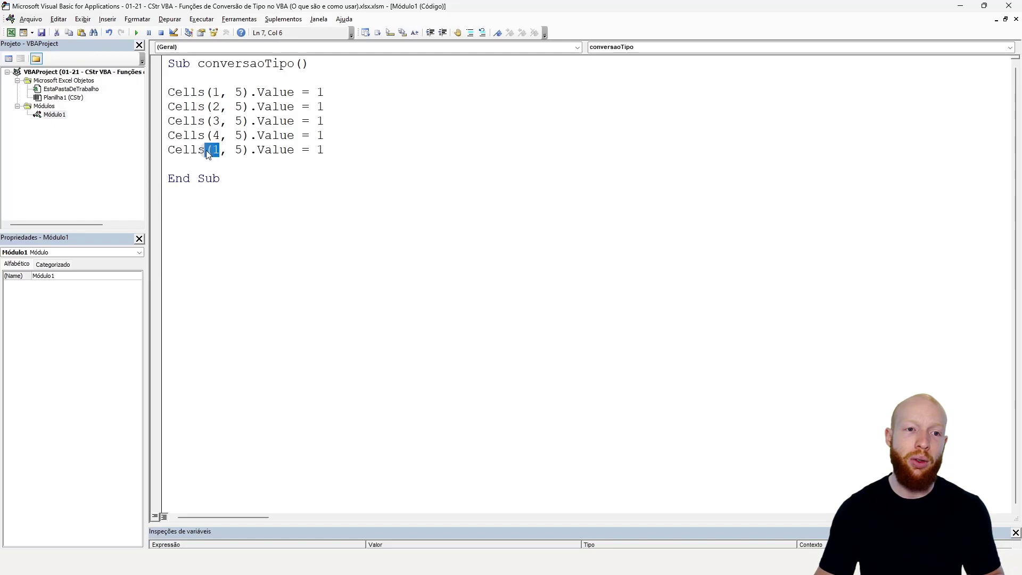
{"action": "type", "text": "5"}
{"action": "key", "text": "ctrl+z"}
{"action": "type", "text": "(5"}
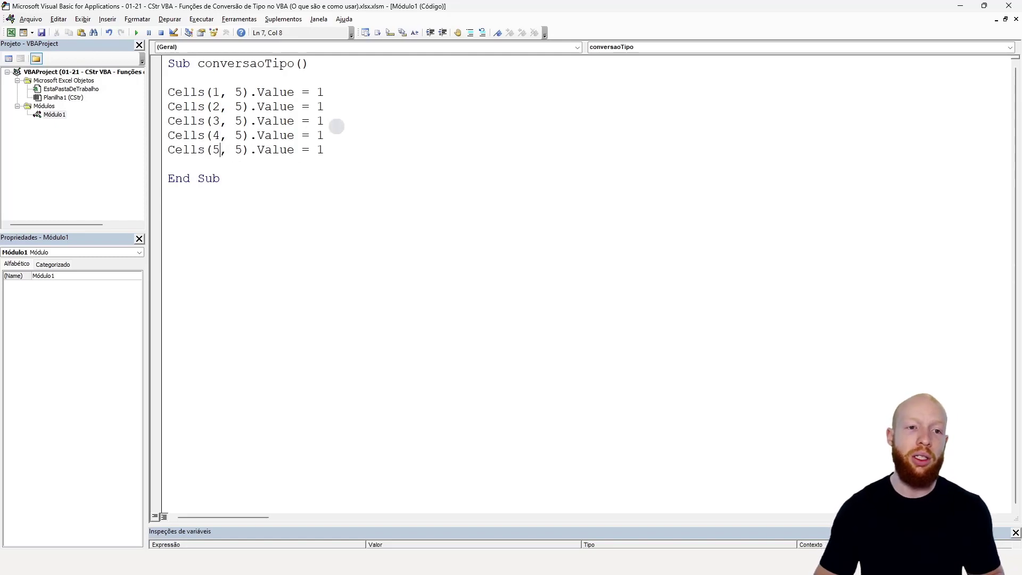
{"action": "key", "text": "alt+F11"}
{"action": "left_click_drag", "start_coordinate": [346, 192], "coordinate": [349, 287]}
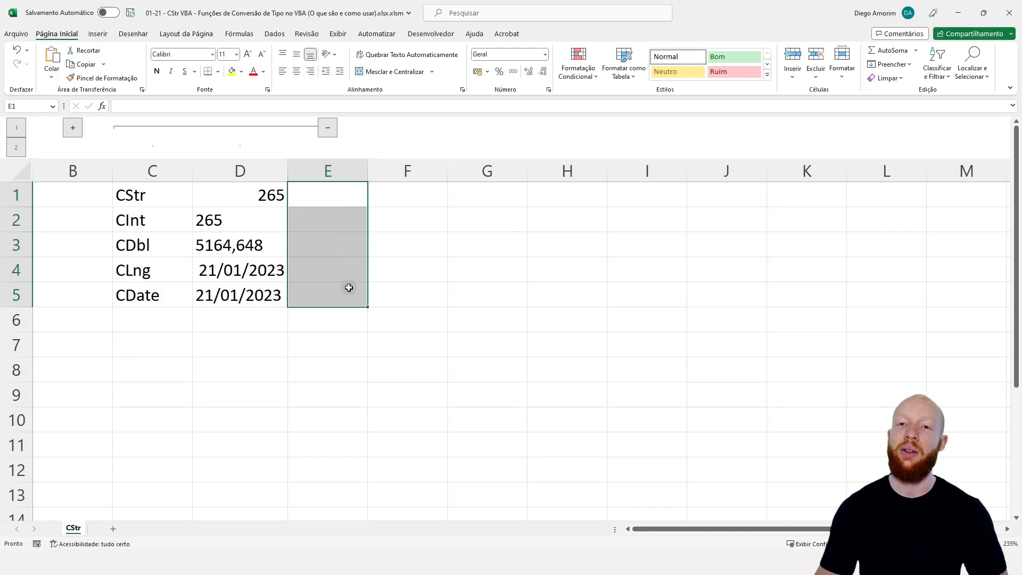
Compare the 265 source value in D1, the CStr label in C1 and the empty target E1
{"action": "left_click", "coordinate": [271, 195]}
{"action": "left_click", "coordinate": [149, 198]}
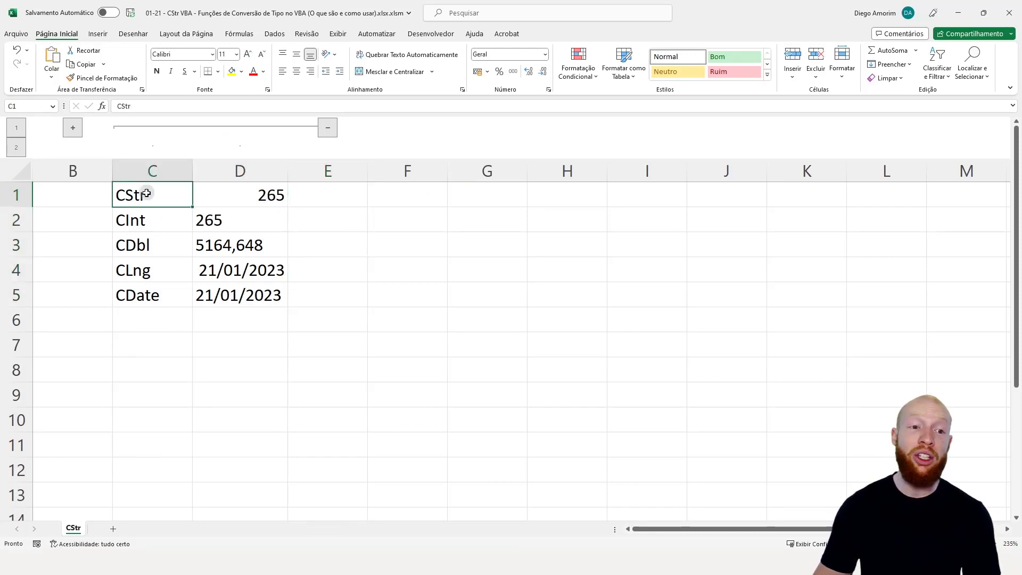
{"action": "left_click", "coordinate": [323, 195]}
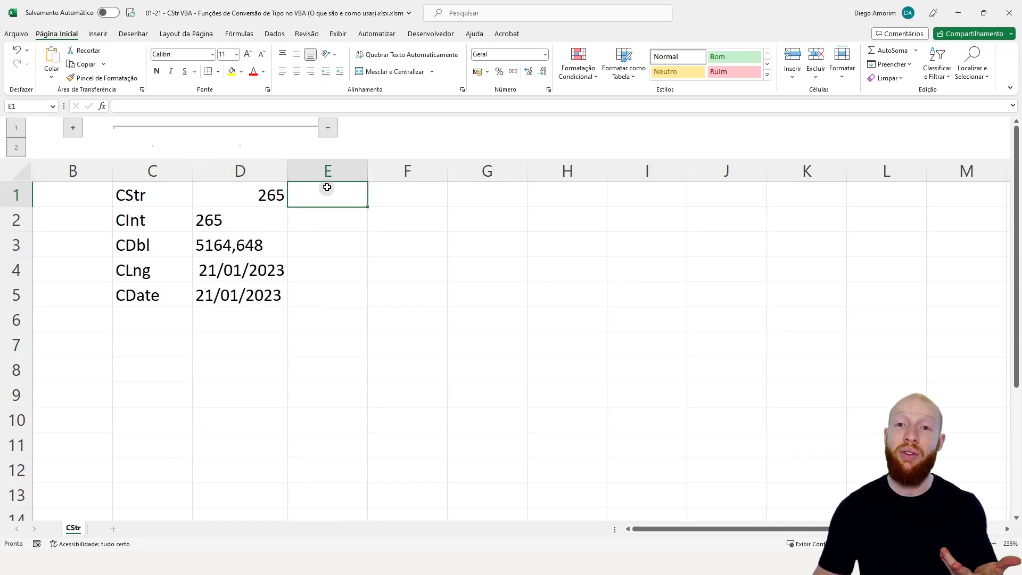
{"action": "left_click", "coordinate": [255, 198]}
{"action": "left_click", "coordinate": [341, 193]}
{"action": "left_click", "coordinate": [245, 199]}
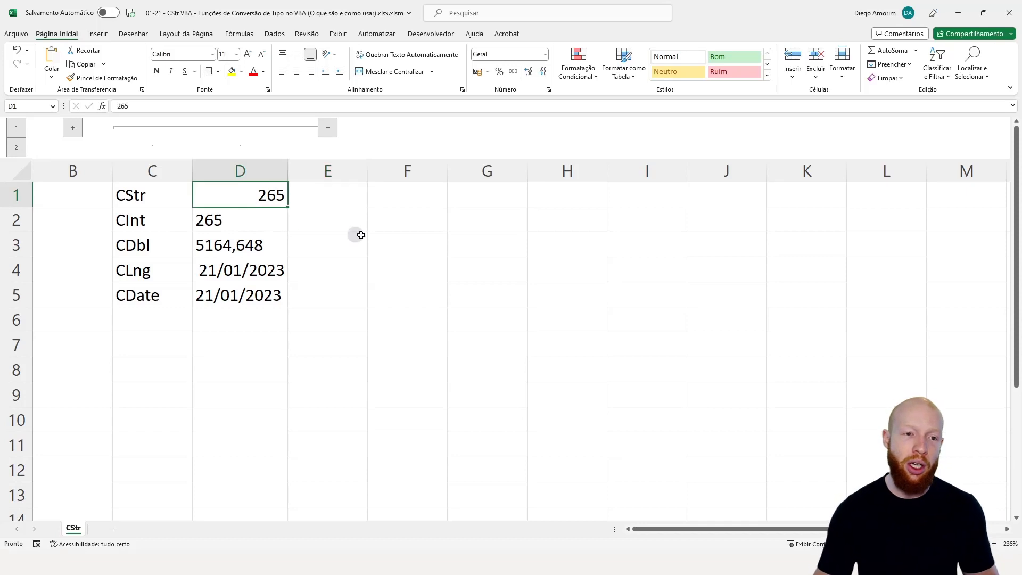
Back in the conversaoTipo code, replace the placeholder 1 on the first Cells line
{"action": "key", "text": "alt+F11"}
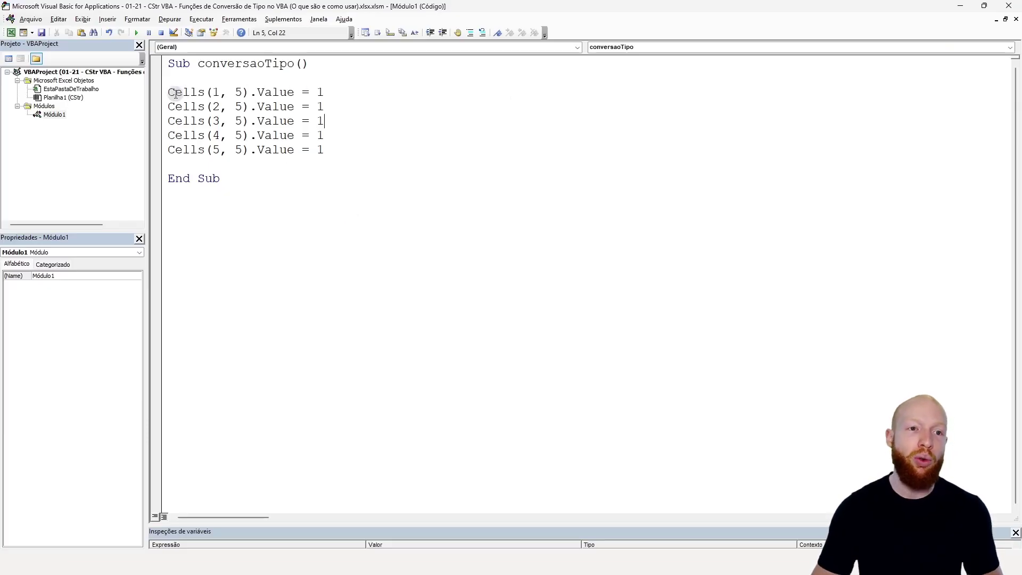
{"action": "mouse_move", "coordinate": [169, 92]}
{"action": "left_mouse_down"}
{"action": "mouse_move", "coordinate": [244, 91]}
{"action": "mouse_move", "coordinate": [159, 92]}
{"action": "left_mouse_up"}
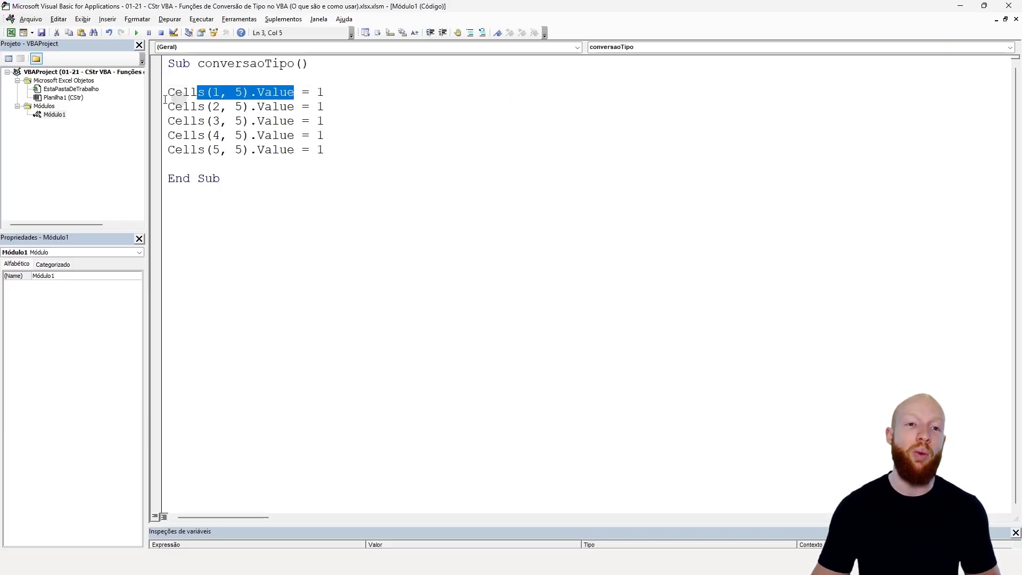
{"action": "double_click", "coordinate": [323, 93]}
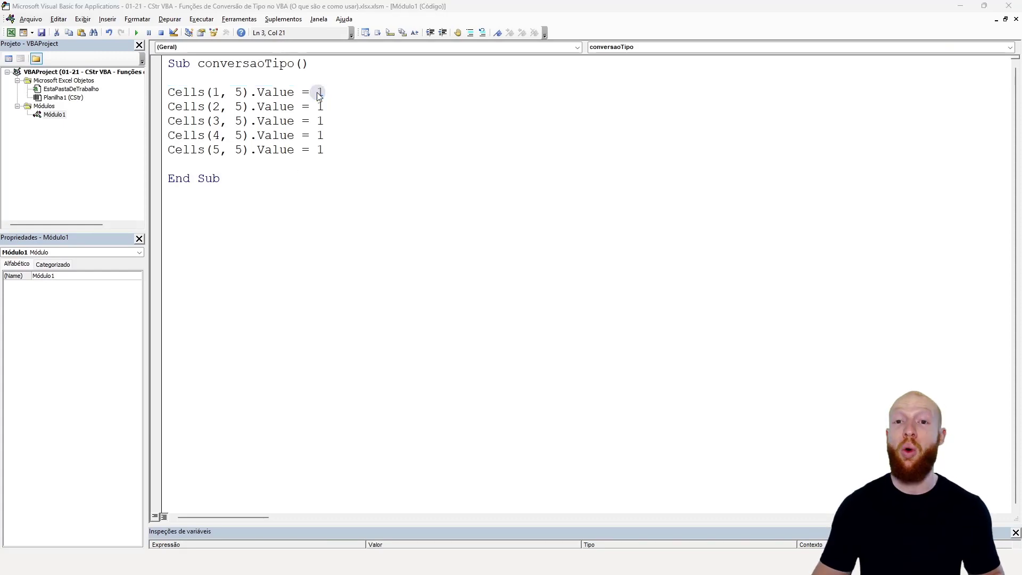
{"action": "key", "text": "alt+F11"}
{"action": "key", "text": "alt+F11"}
{"action": "type", "text": "cstr"}
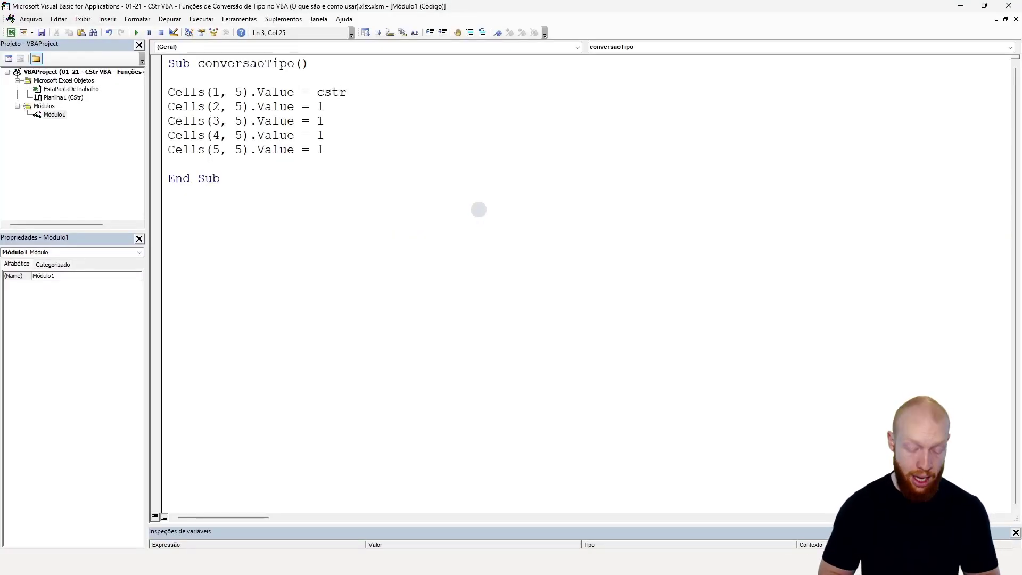
Complete the first line as Cells(1, 5).Value = CStr(Cells(1, 4).Value)
{"action": "type", "text": "("}
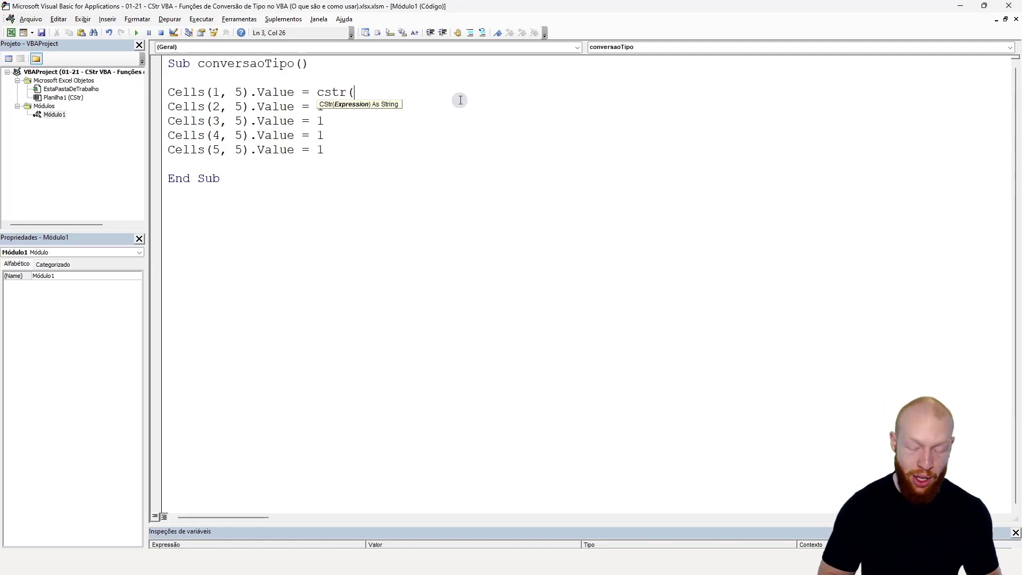
{"action": "key", "text": "ctrl+v"}
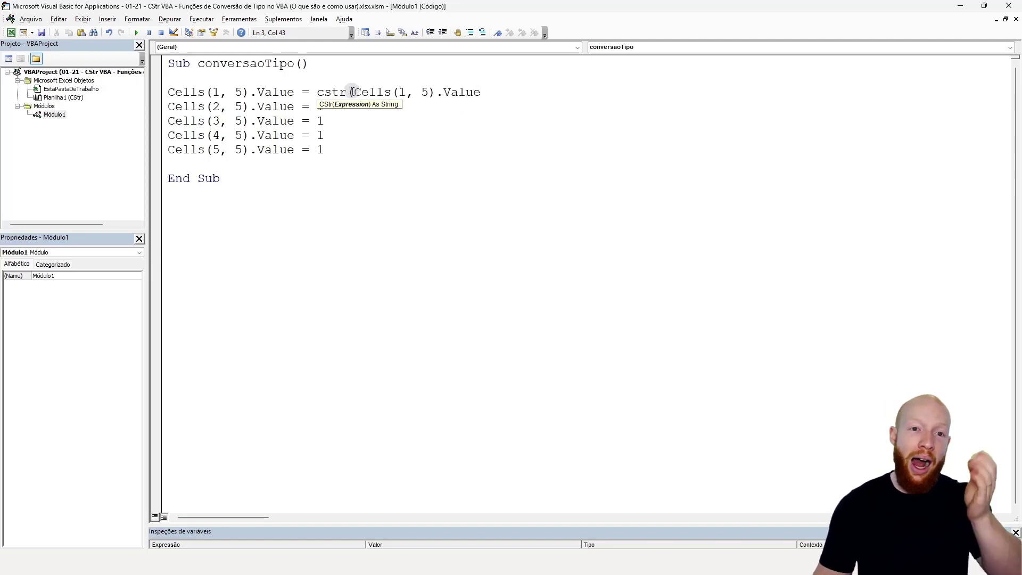
{"action": "left_click_drag", "start_coordinate": [354, 92], "coordinate": [497, 87]}
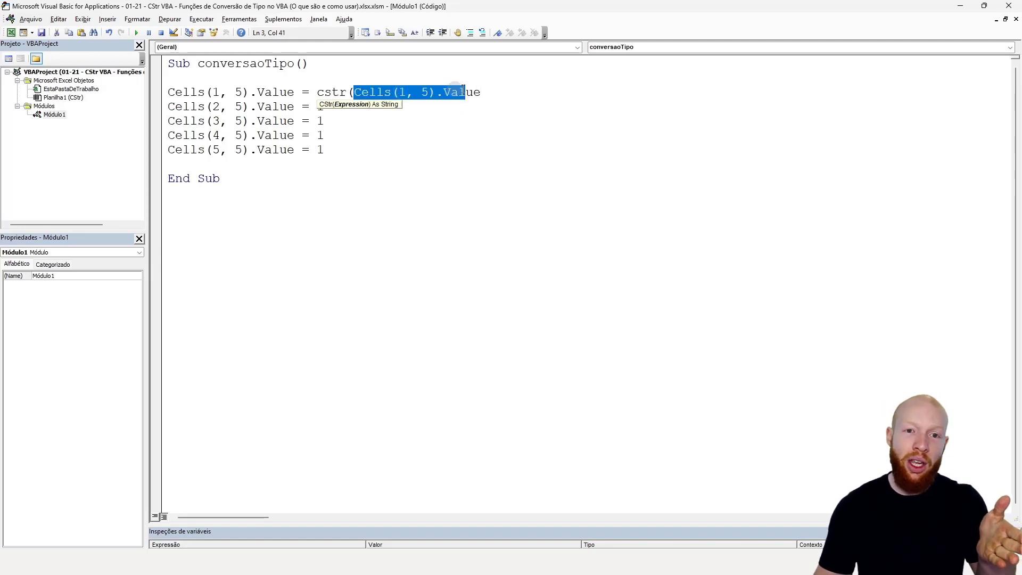
{"action": "double_click", "coordinate": [425, 92]}
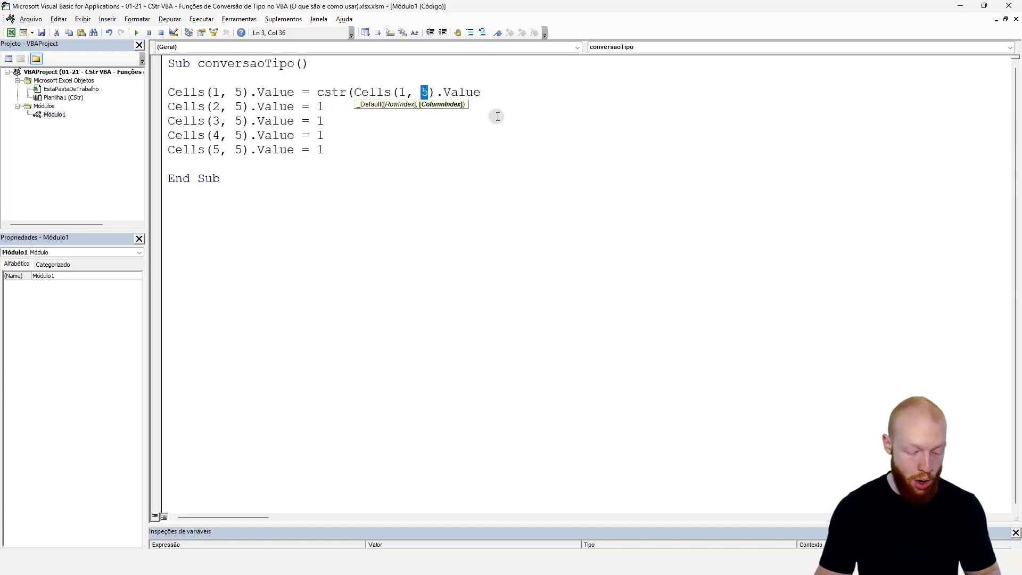
{"action": "type", "text": "4"}
{"action": "left_click", "coordinate": [520, 91]}
{"action": "type", "text": ")"}
{"action": "key", "text": "Down"}
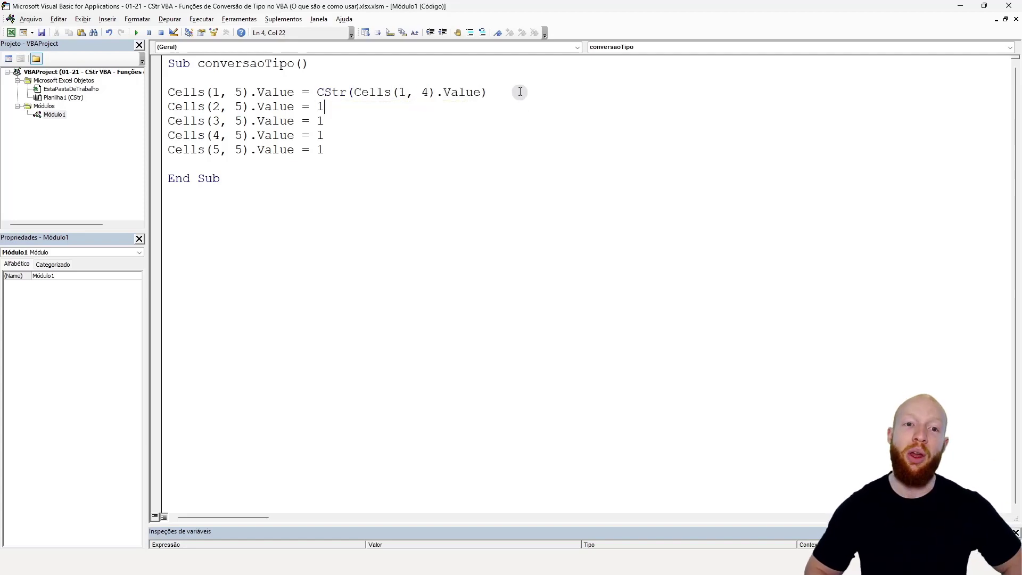
{"action": "left_click_drag", "start_coordinate": [354, 93], "coordinate": [473, 92]}
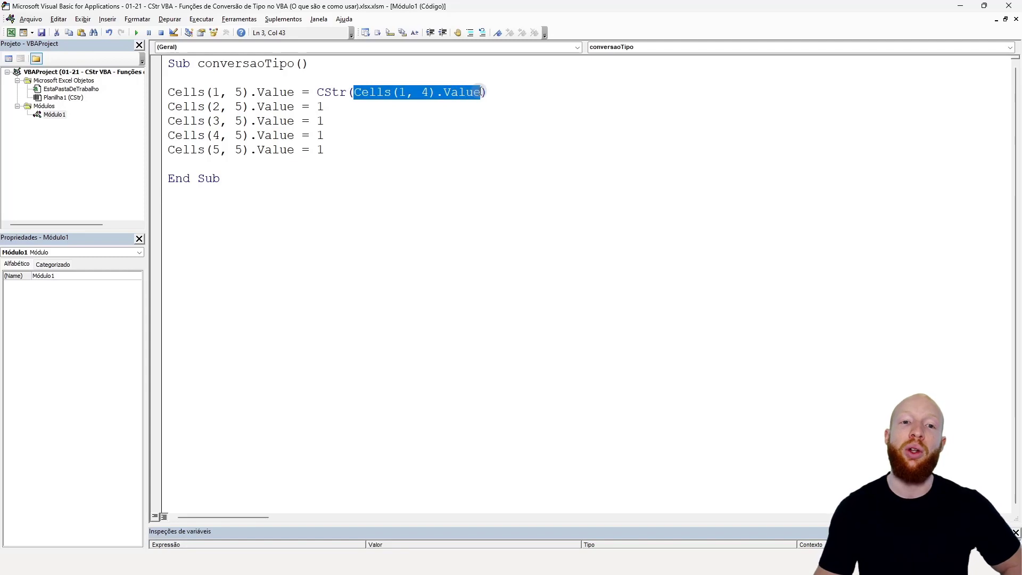
{"action": "double_click", "coordinate": [320, 107]}
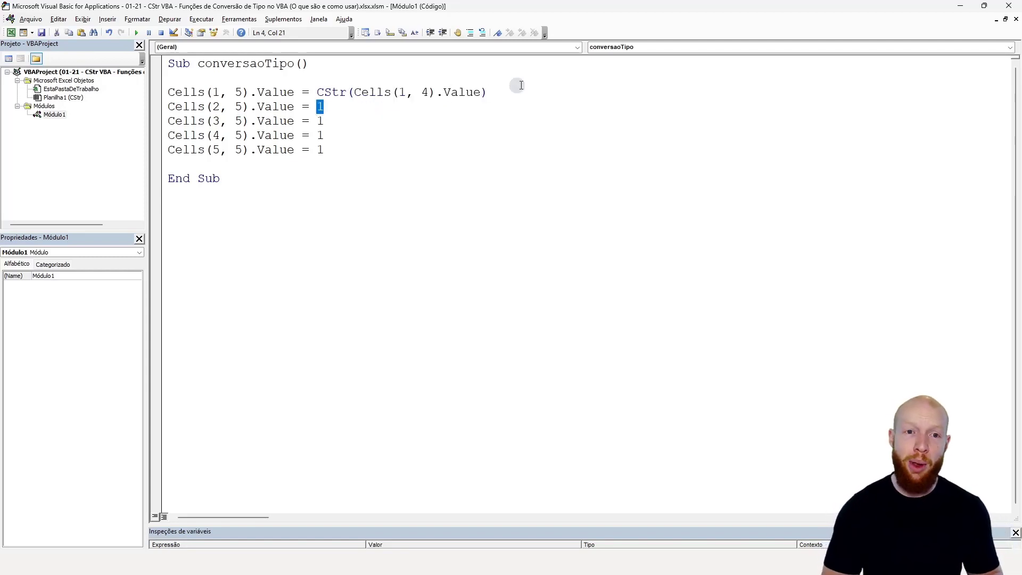
{"action": "type", "text": "c"}
Browse the IntelliSense list of conversion functions down to CLng without inserting one
{"action": "key", "text": "ctrl+space"}
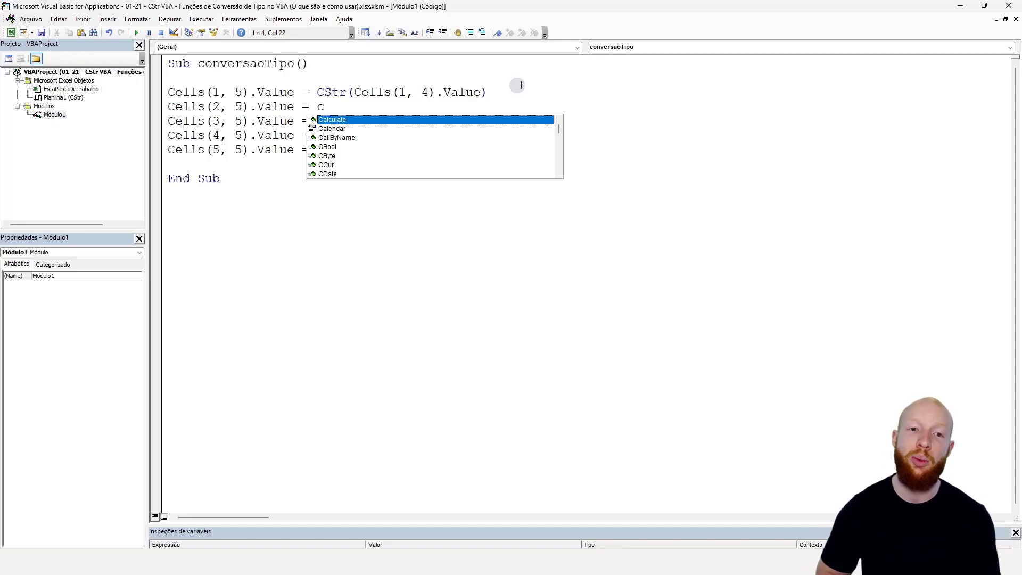
{"action": "key", "text": "Down"}
{"action": "key", "text": "Down"}
{"action": "key", "text": "Down"}
{"action": "key", "text": "Down"}
{"action": "key", "text": "Down"}
{"action": "key", "text": "Up"}
{"action": "key", "text": "Up"}
{"action": "key", "text": "Down"}
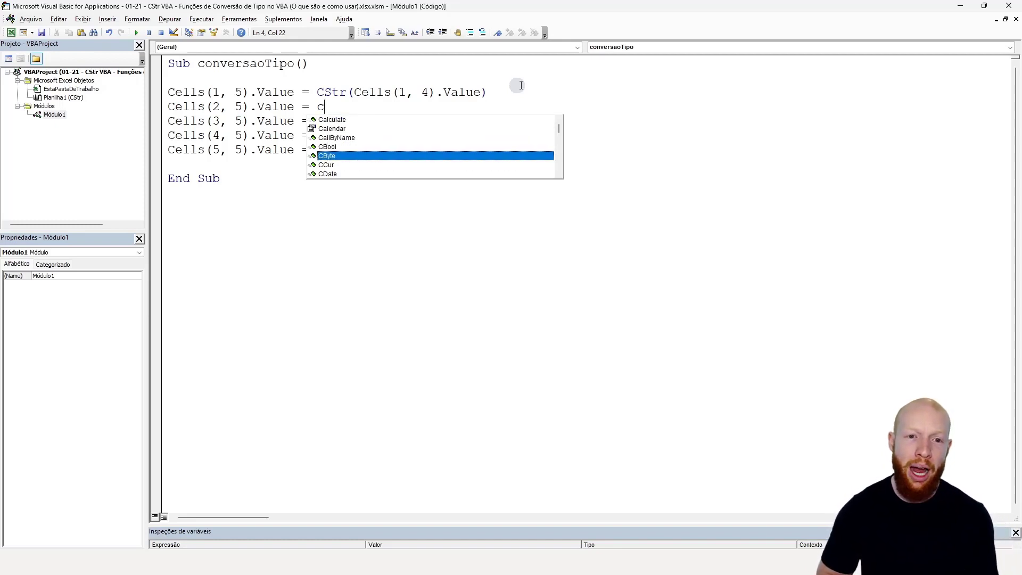
{"action": "key", "text": "Down"}
{"action": "key", "text": "Down"}
{"action": "key", "text": "Down"}
{"action": "key", "text": "Down"}
{"action": "key", "text": "Down"}
{"action": "key", "text": "Down"}
{"action": "key", "text": "Down"}
{"action": "key", "text": "Down"}
{"action": "key", "text": "Down"}
{"action": "key", "text": "Down"}
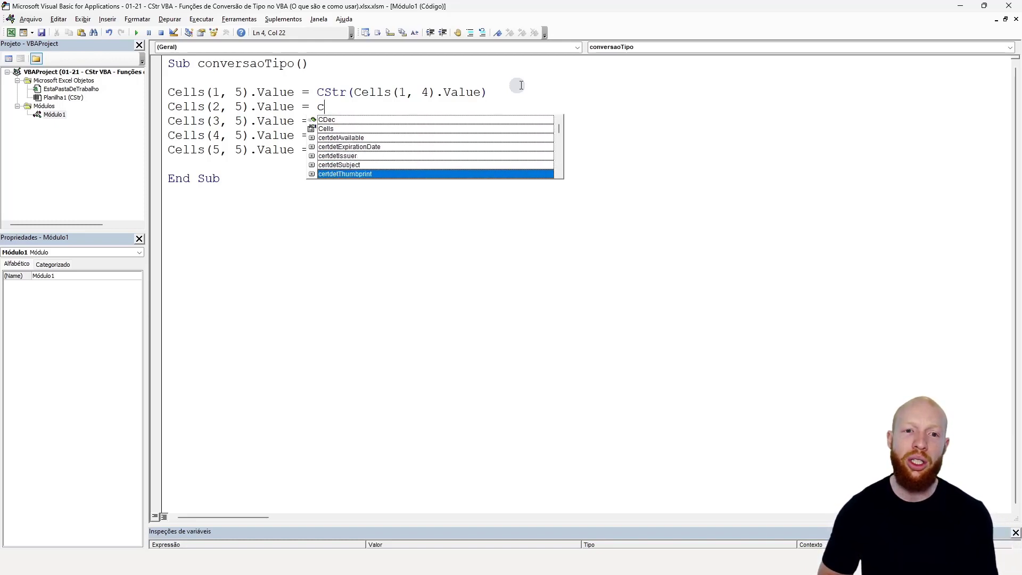
{"action": "key", "text": "Down"}
{"action": "key", "text": "Down"}
{"action": "key", "text": "Down"}
{"action": "key", "text": "Down"}
{"action": "key", "text": "Down"}
{"action": "key", "text": "Down"}
{"action": "key", "text": "Down"}
{"action": "key", "text": "Down"}
{"action": "key", "text": "Down"}
{"action": "key", "text": "Down"}
{"action": "key", "text": "Down"}
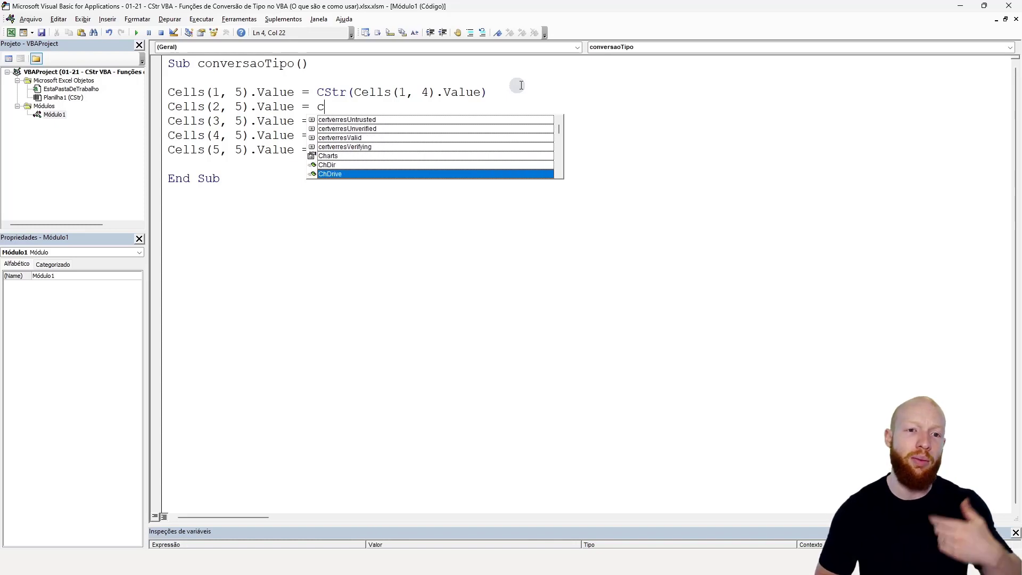
{"action": "key", "text": "Down"}
{"action": "key", "text": "Down"}
{"action": "key", "text": "Down"}
{"action": "key", "text": "Down"}
{"action": "key", "text": "Down"}
{"action": "key", "text": "Down"}
{"action": "key", "text": "Down"}
{"action": "key", "text": "Down"}
{"action": "key", "text": "Down"}
{"action": "key", "text": "Down"}
{"action": "key", "text": "Down"}
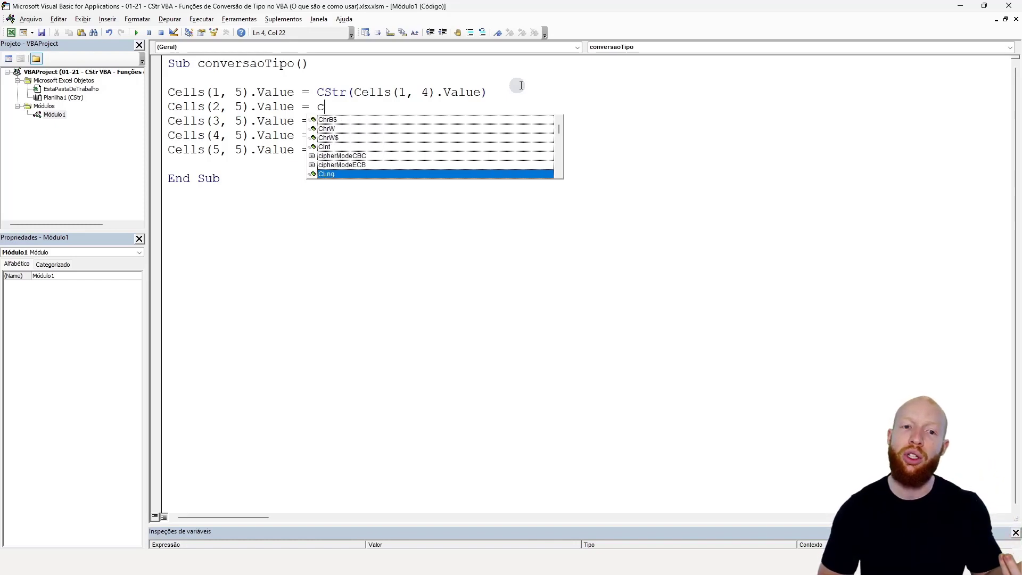
{"action": "key", "text": "Down"}
{"action": "key", "text": "Down"}
{"action": "key", "text": "Down"}
{"action": "key", "text": "Escape"}
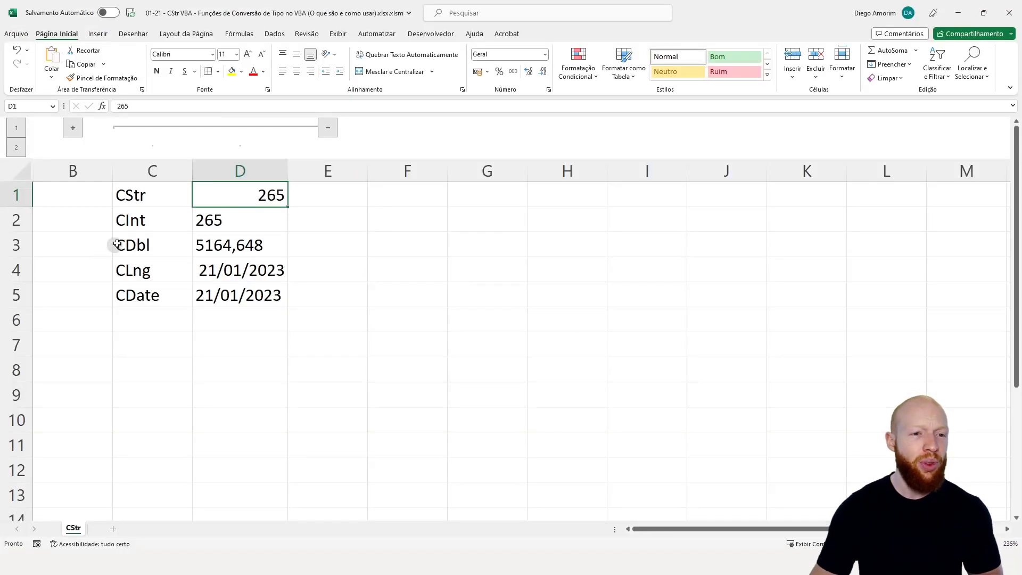
Finish the second line as Cells(2, 5).Value = CInt(Cells(2, 4).Value) and dismiss the compile error
{"action": "type", "text": "(2, 5).Value = cint("}
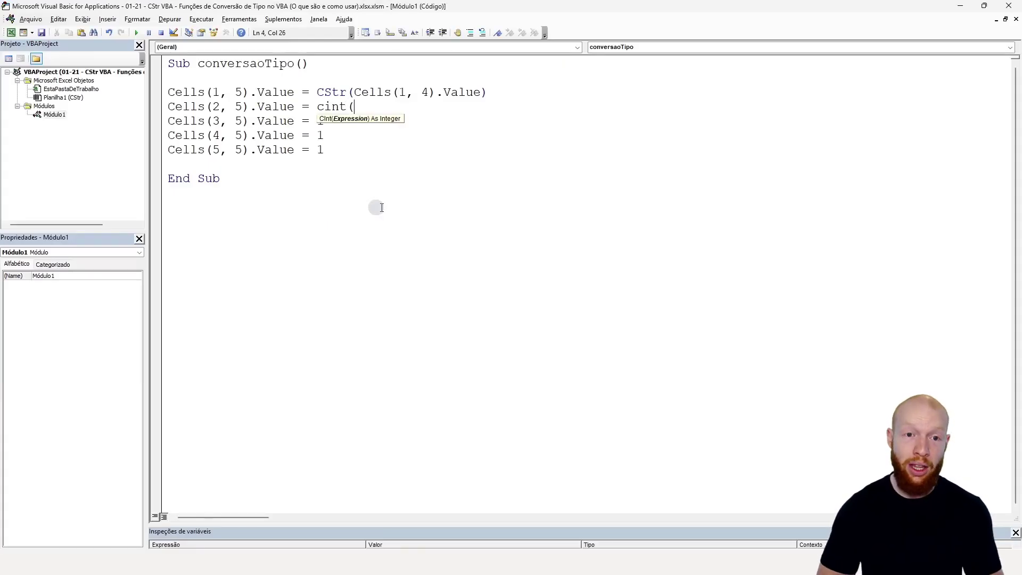
{"action": "type", "text": "Cells(1, 5).Value"}
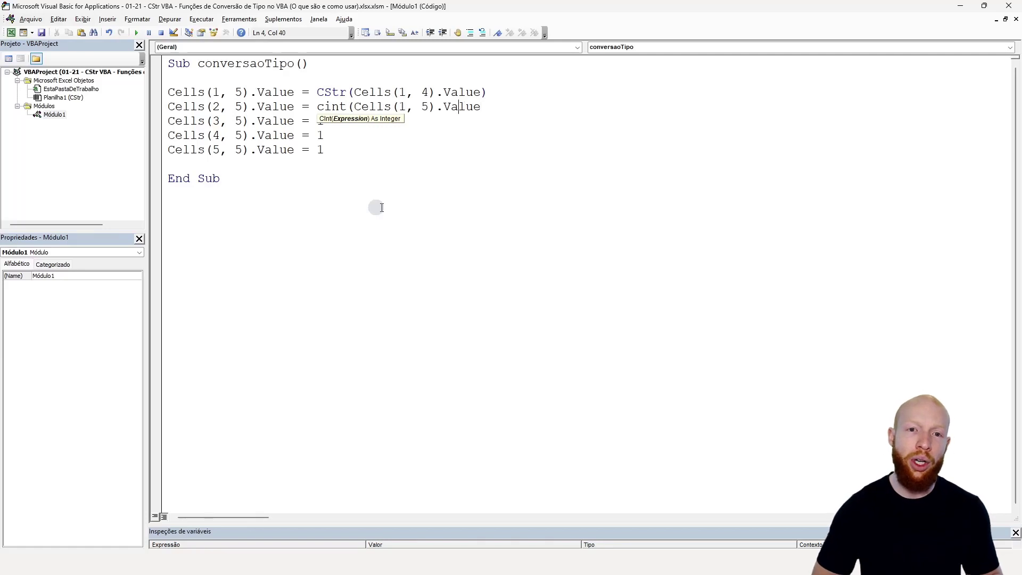
{"action": "key", "text": "Left"}
{"action": "key", "text": "BackSpace"}
{"action": "type", "text": "2"}
{"action": "key", "text": "Left"}
{"action": "key", "text": "Left"}
{"action": "key", "text": "Left"}
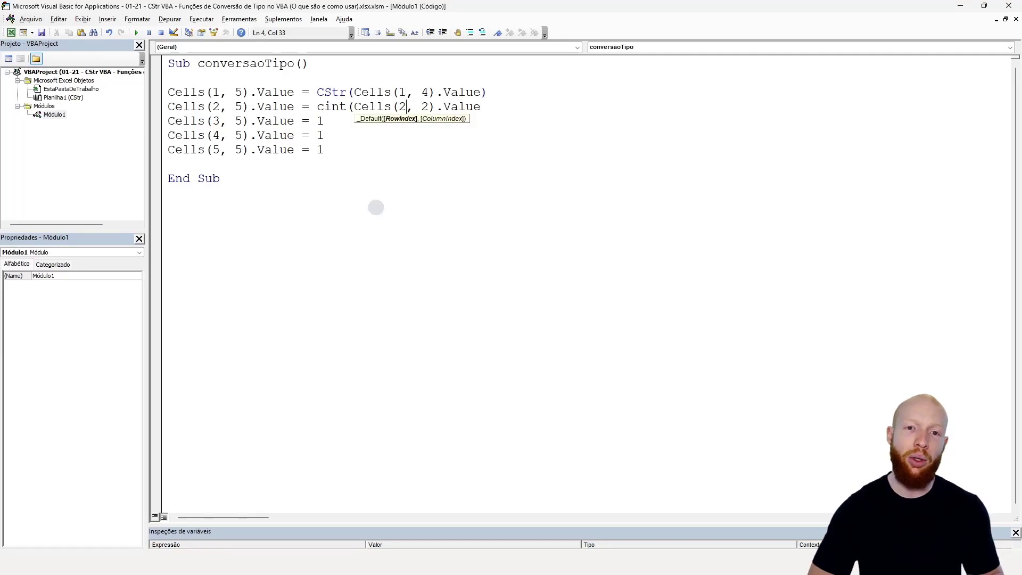
{"action": "key", "text": "Right"}
{"action": "key", "text": "Right"}
{"action": "key", "text": "Right"}
{"action": "key", "text": "BackSpace"}
{"action": "type", "text": "4"}
{"action": "key", "text": "End"}
{"action": "type", "text": ")"}
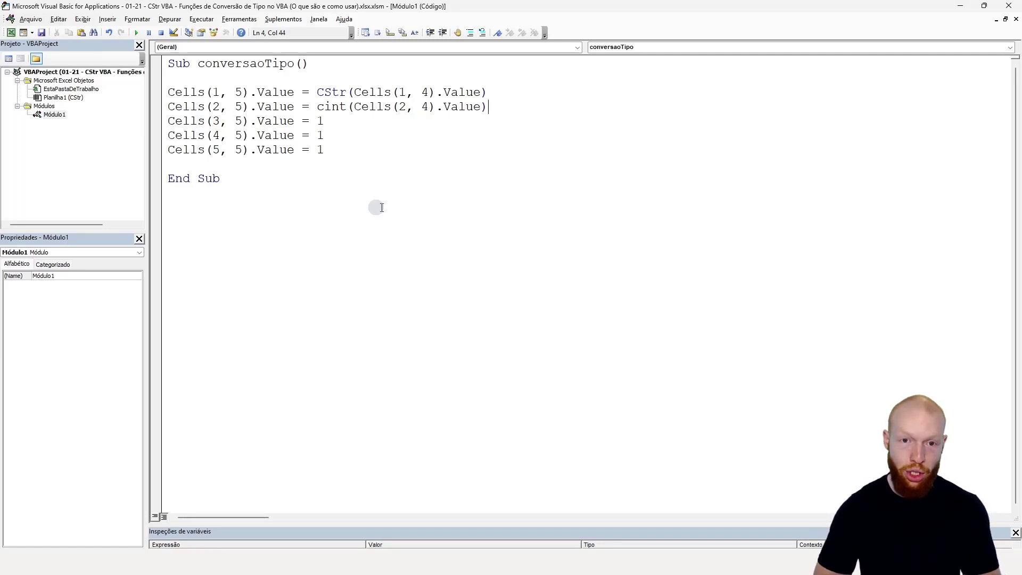
{"action": "left_click", "coordinate": [319, 106]}
{"action": "left_click", "coordinate": [508, 321]}
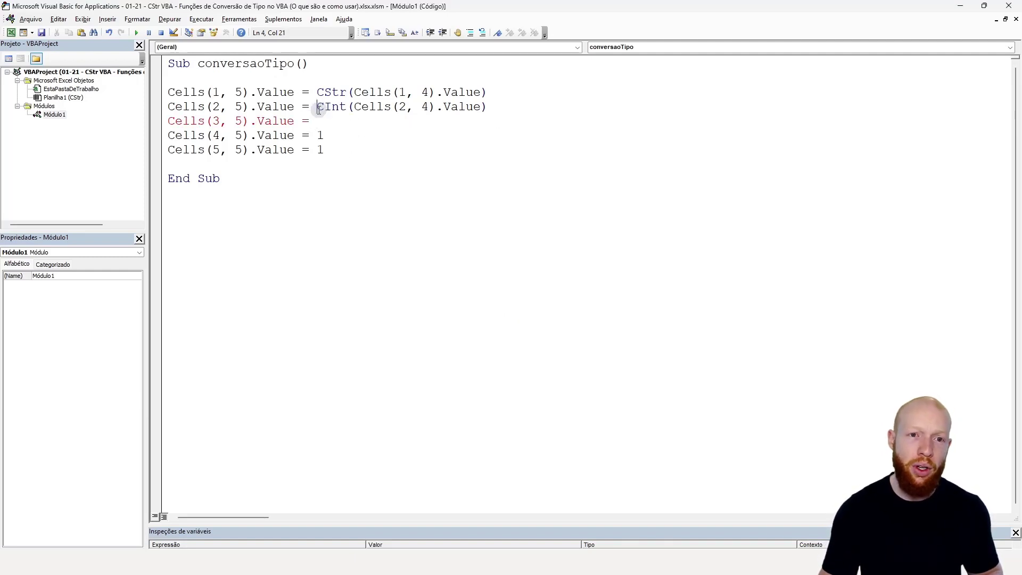
Copy the CInt expression onto the third line and change it to CDbl of D3
{"action": "left_click_drag", "start_coordinate": [319, 109], "coordinate": [522, 103]}
{"action": "key", "text": "ctrl+c"}
{"action": "key", "text": "alt+F11"}
{"action": "left_click", "coordinate": [248, 246]}
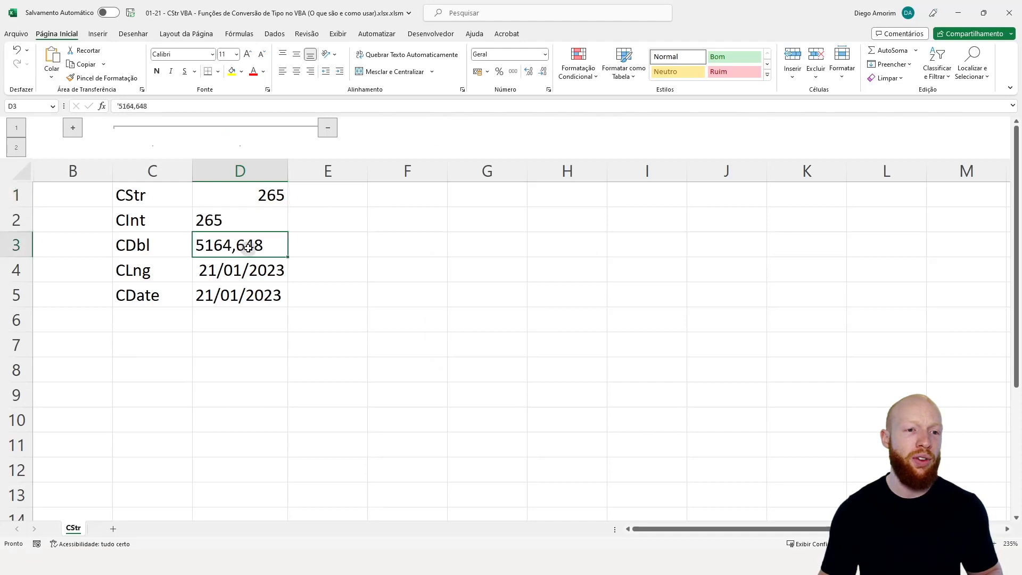
{"action": "key", "text": "alt+F11"}
{"action": "left_click", "coordinate": [350, 127]}
{"action": "key", "text": "ctrl+v"}
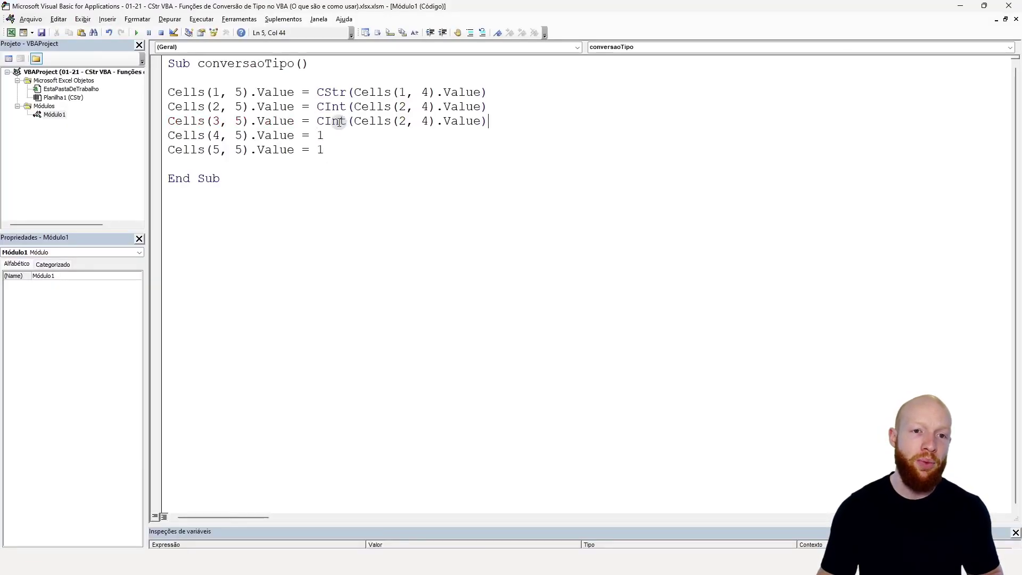
{"action": "key", "text": "shift+Left"}
{"action": "key", "text": "shift+Left"}
{"action": "type", "text": "dbl"}
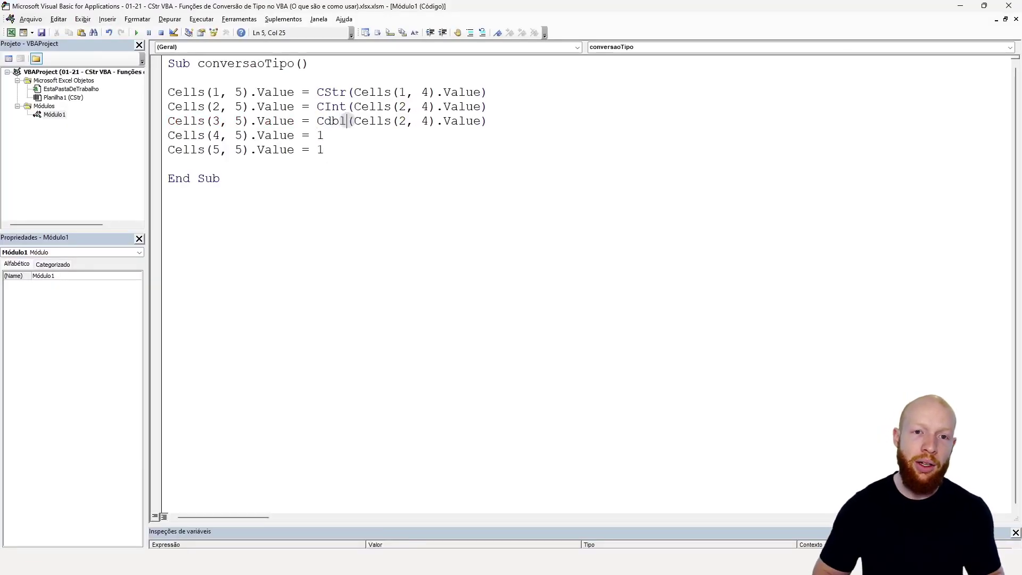
{"action": "key", "text": "BackSpace"}
{"action": "type", "text": "3"}
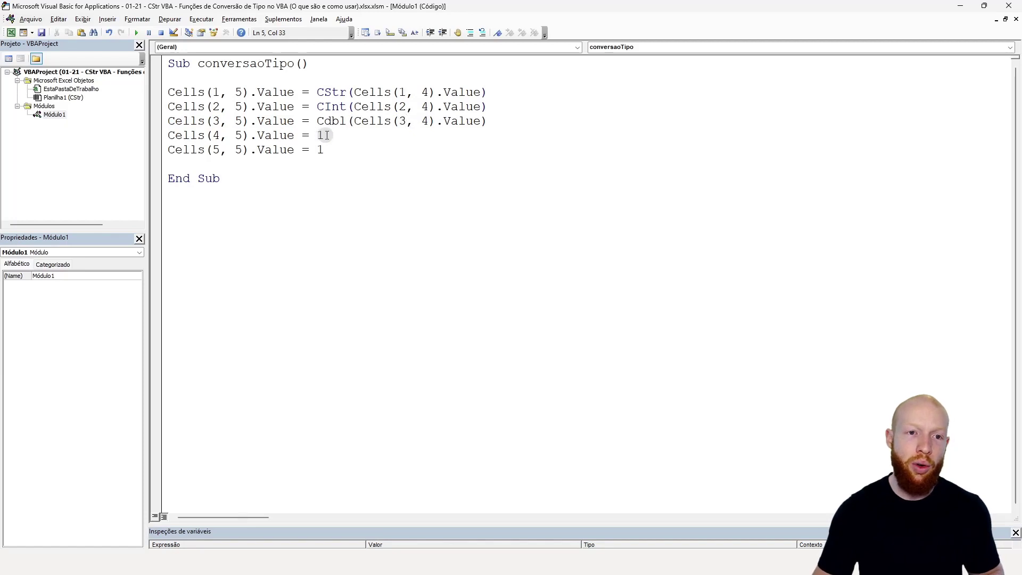
Paste the expression onto the fourth line and change it to a CLng conversion
{"action": "key", "text": "alt+F11"}
{"action": "left_click", "coordinate": [244, 267]}
{"action": "key", "text": "alt+F11"}
{"action": "left_click", "coordinate": [321, 134]}
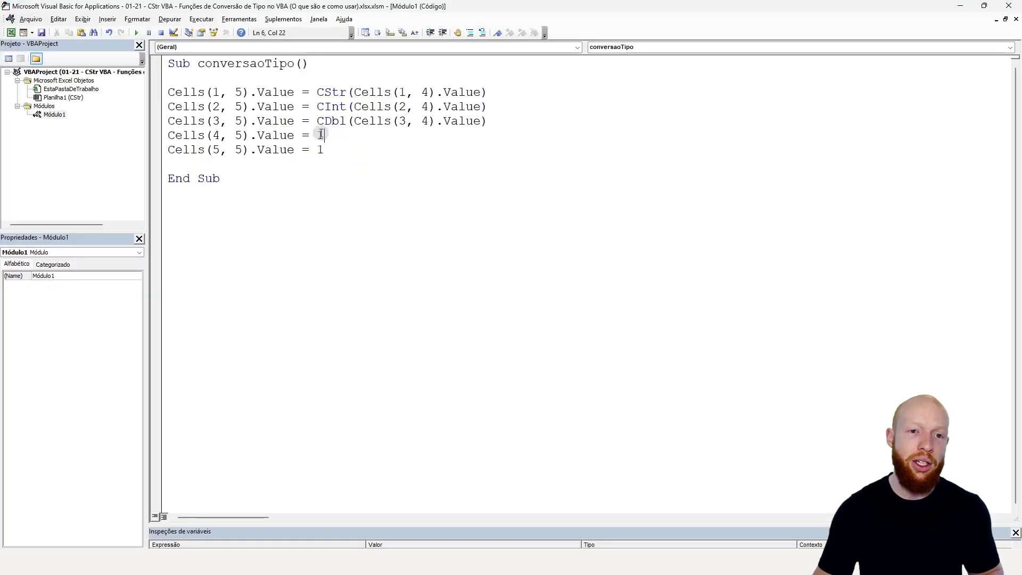
{"action": "double_click", "coordinate": [321, 134]}
{"action": "key", "text": "ctrl+v"}
{"action": "double_click", "coordinate": [346, 135]}
{"action": "type", "text": "Cl"}
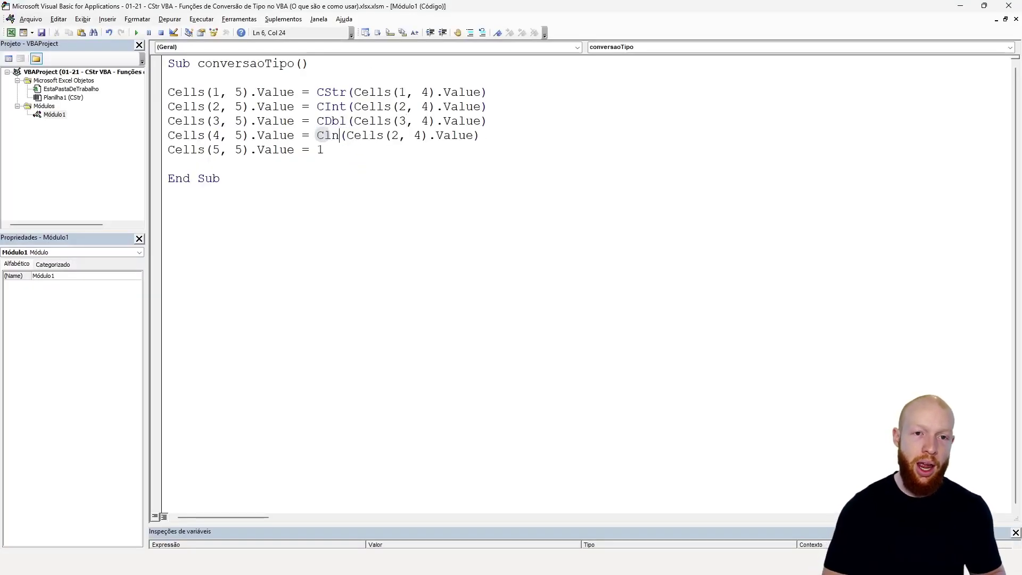
{"action": "type", "text": "ng"}
{"action": "key", "text": "BackSpace"}
{"action": "type", "text": "5"}
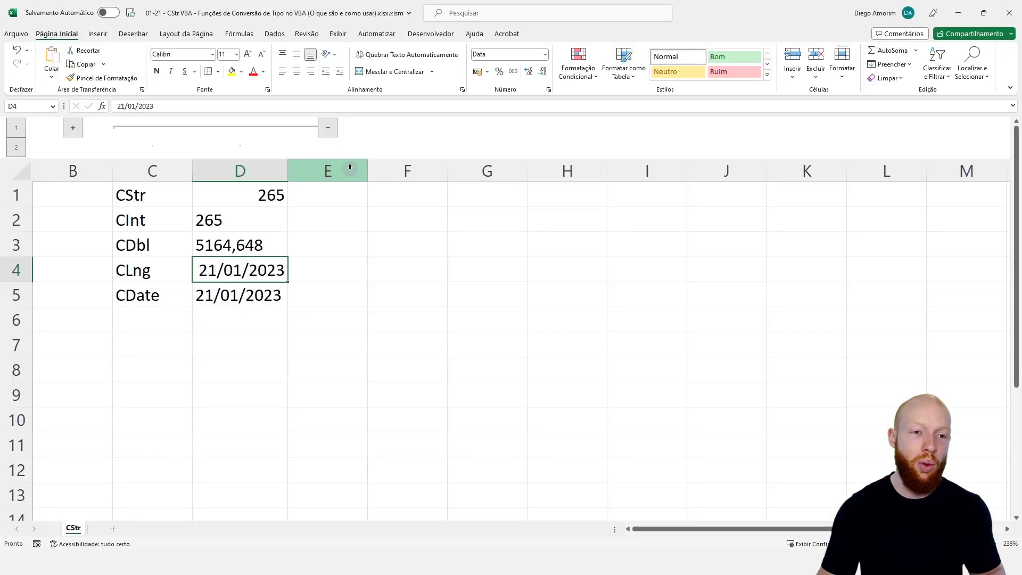
Paste the expression onto the last line and change it to CDate for D5
{"action": "double_click", "coordinate": [321, 149]}
{"action": "key", "text": "ctrl+v"}
{"action": "left_click_drag", "start_coordinate": [332, 150], "coordinate": [347, 149]}
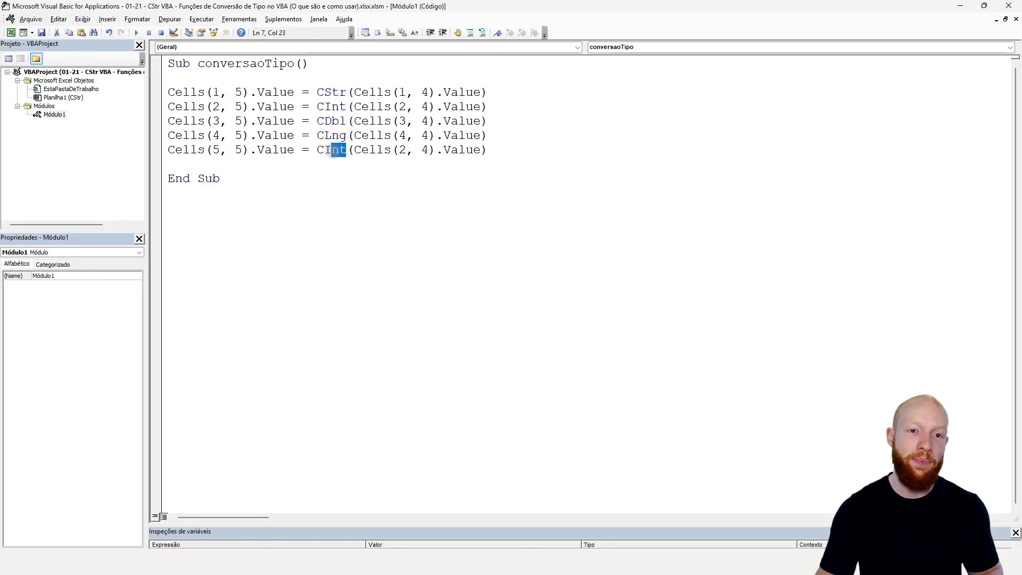
{"action": "type", "text": "date"}
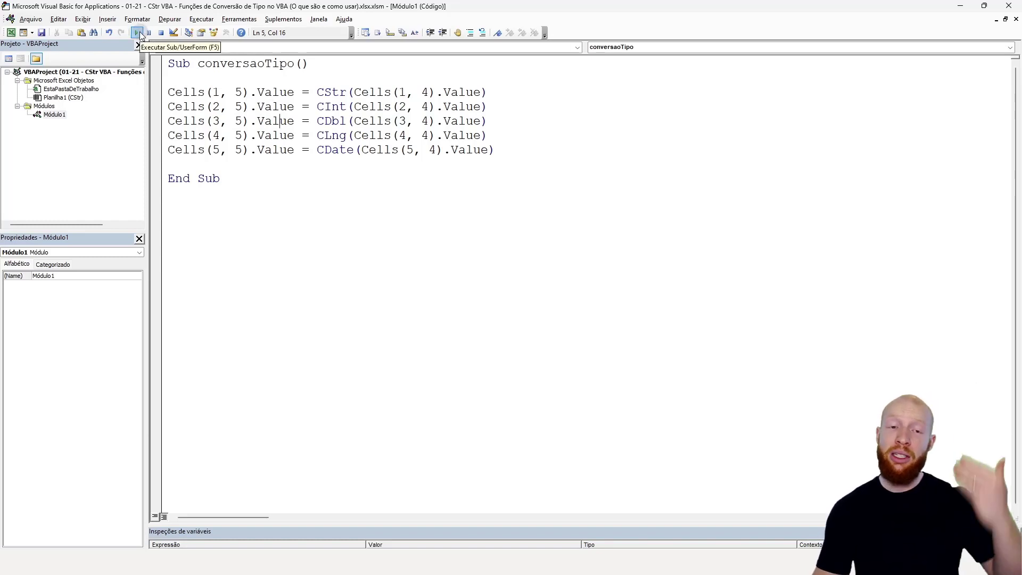
Run conversaoTipo and inspect the E1:E5 results in the worksheet
{"action": "left_click", "coordinate": [137, 33]}
{"action": "key", "text": "alt+F11"}
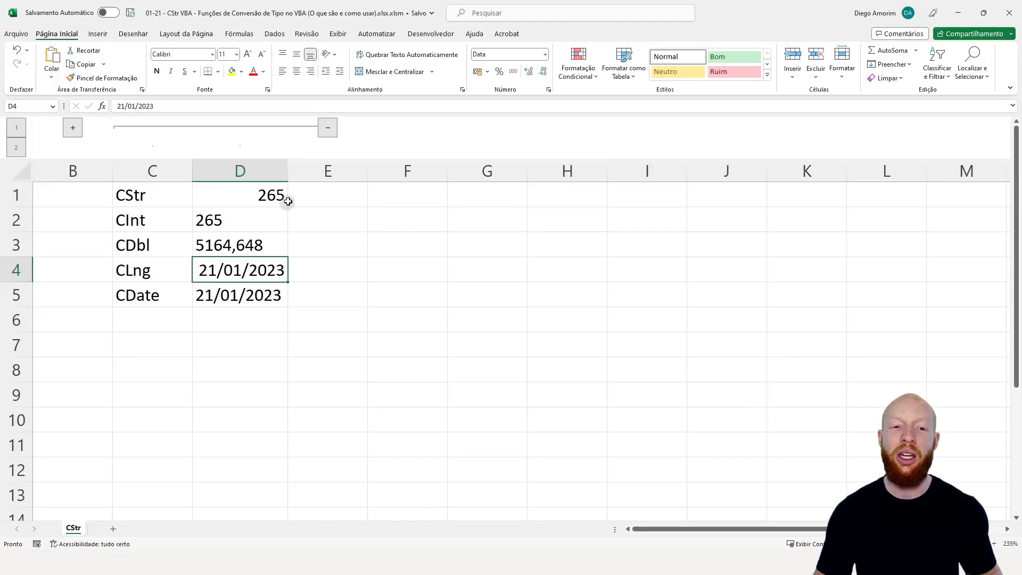
{"action": "left_click_drag", "start_coordinate": [328, 194], "coordinate": [327, 295]}
{"action": "left_click", "coordinate": [425, 200]}
{"action": "key", "text": "alt+F11"}
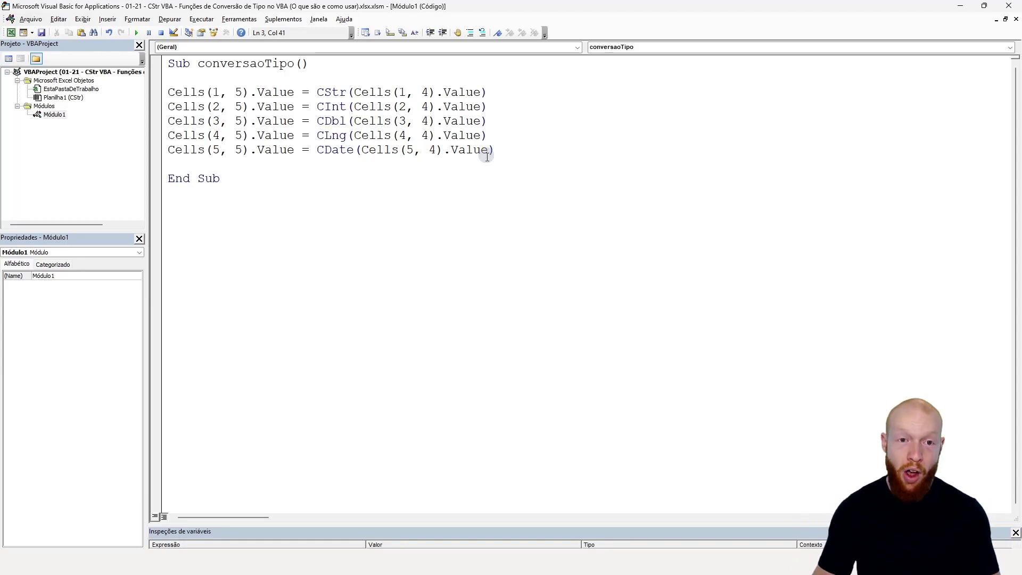
Step into the macro to the first assignment line and confirm E1 is still empty
{"action": "key", "text": "F8"}
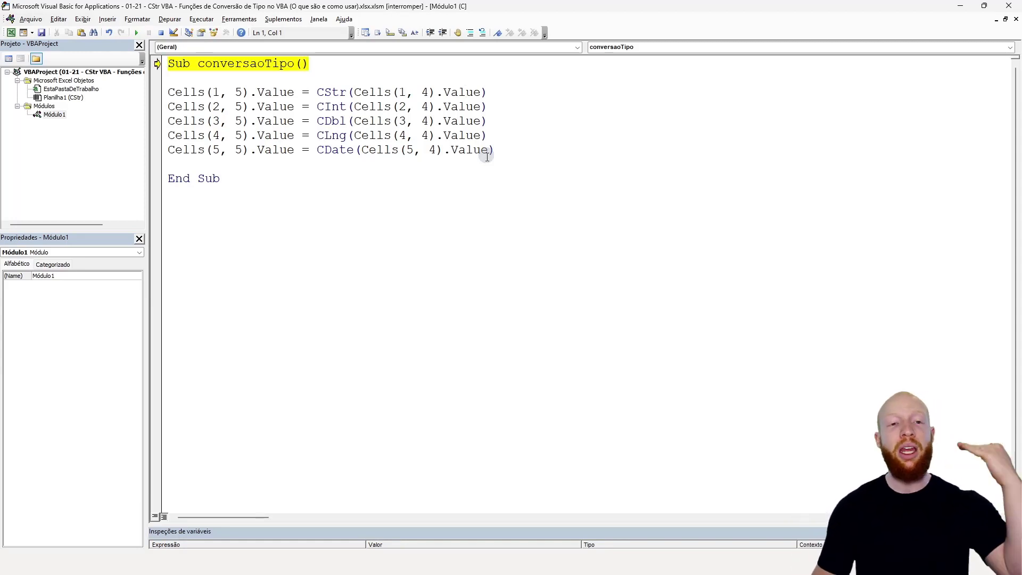
{"action": "key", "text": "F8"}
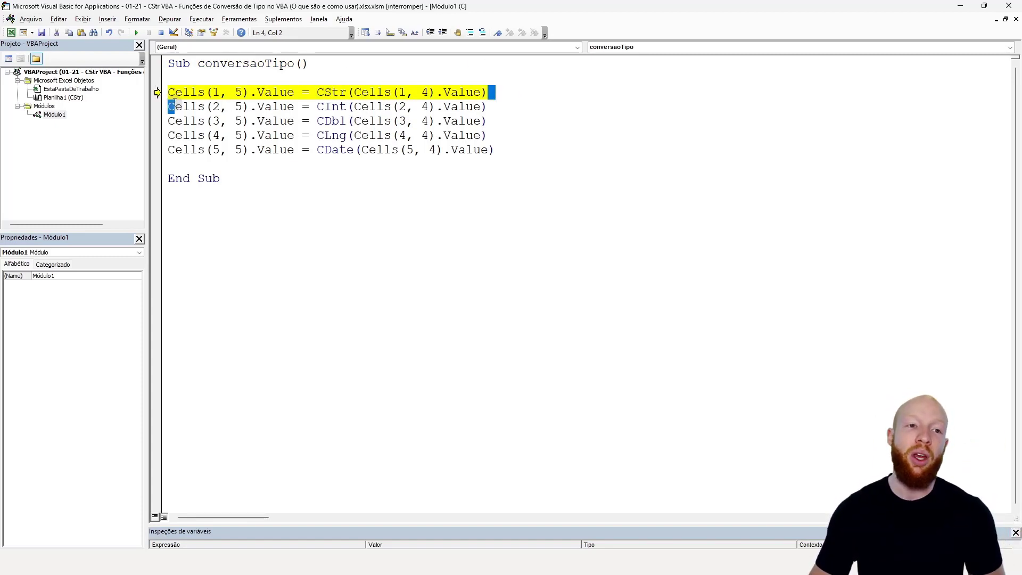
{"action": "left_click_drag", "start_coordinate": [168, 107], "coordinate": [271, 79]}
{"action": "left_click", "coordinate": [527, 95]}
{"action": "key", "text": "alt+F11"}
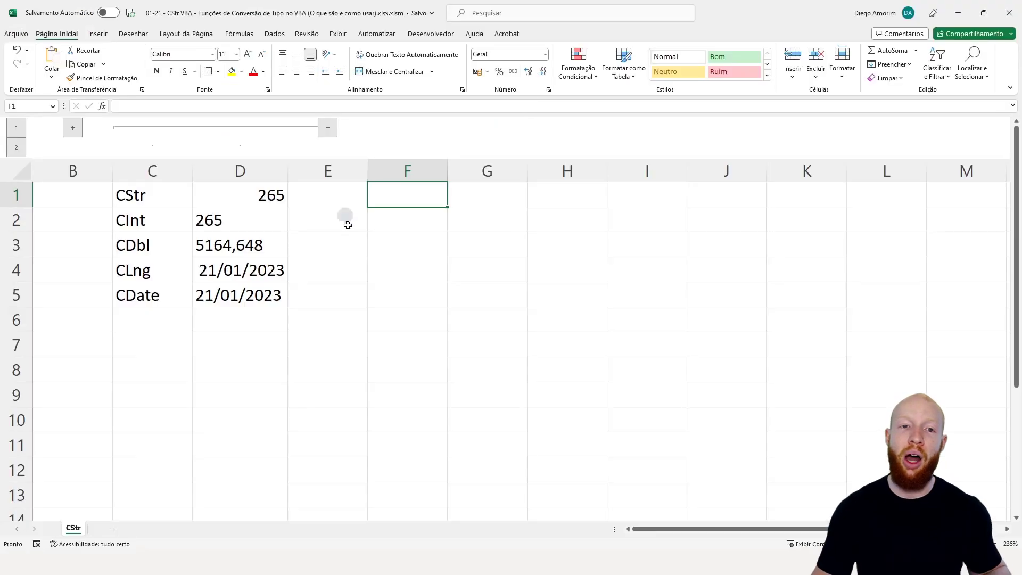
{"action": "left_click", "coordinate": [306, 191]}
{"action": "key", "text": "alt+F11"}
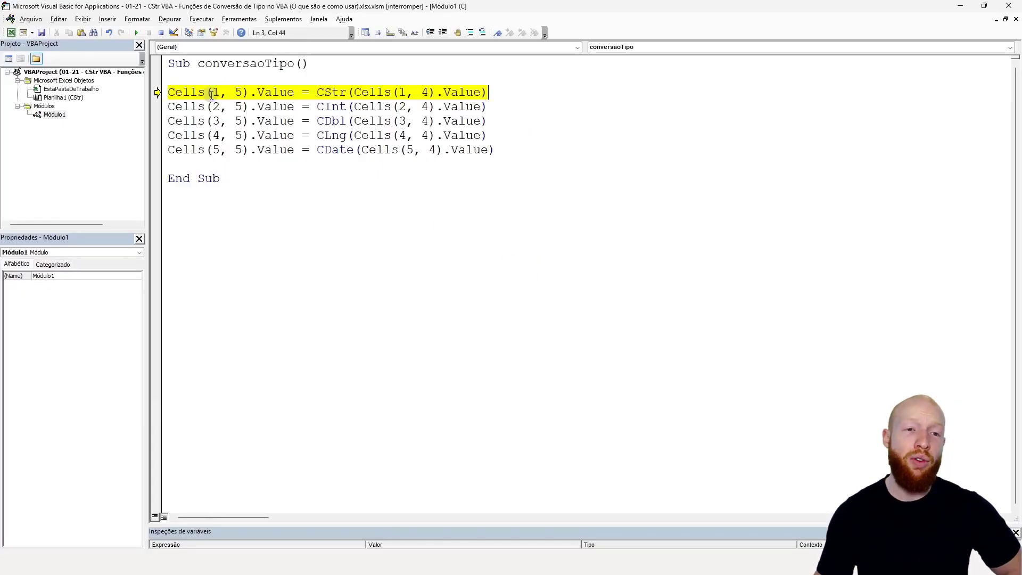
Walk through the CStr line's target, equals sign, function and source, then execute it
{"action": "left_click", "coordinate": [396, 201]}
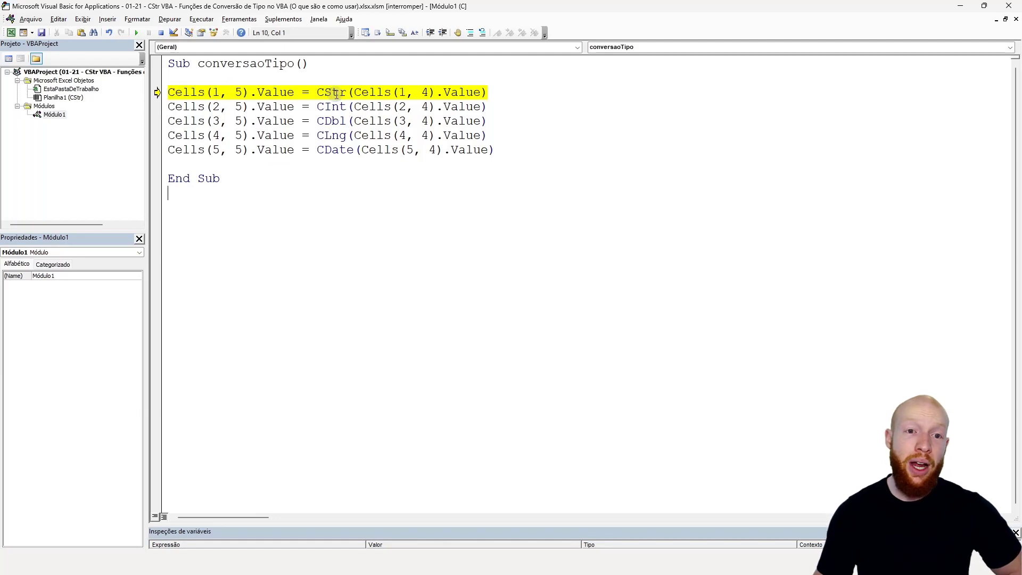
{"action": "mouse_move", "coordinate": [486, 91]}
{"action": "left_mouse_down"}
{"action": "mouse_move", "coordinate": [398, 92]}
{"action": "mouse_move", "coordinate": [470, 91]}
{"action": "left_mouse_up"}
{"action": "left_click", "coordinate": [190, 93]}
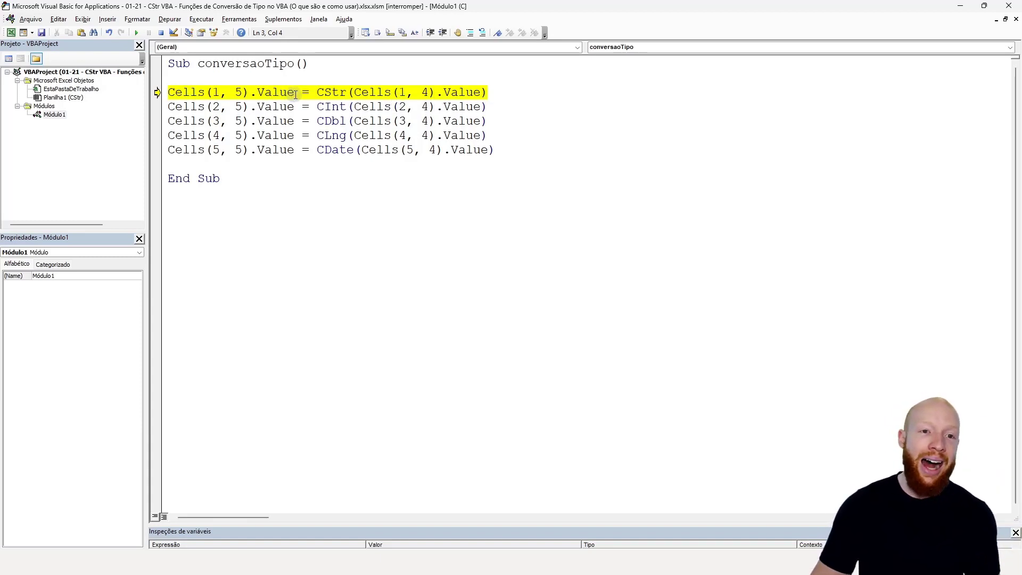
{"action": "left_click_drag", "start_coordinate": [296, 94], "coordinate": [169, 93]}
{"action": "left_click", "coordinate": [212, 92]}
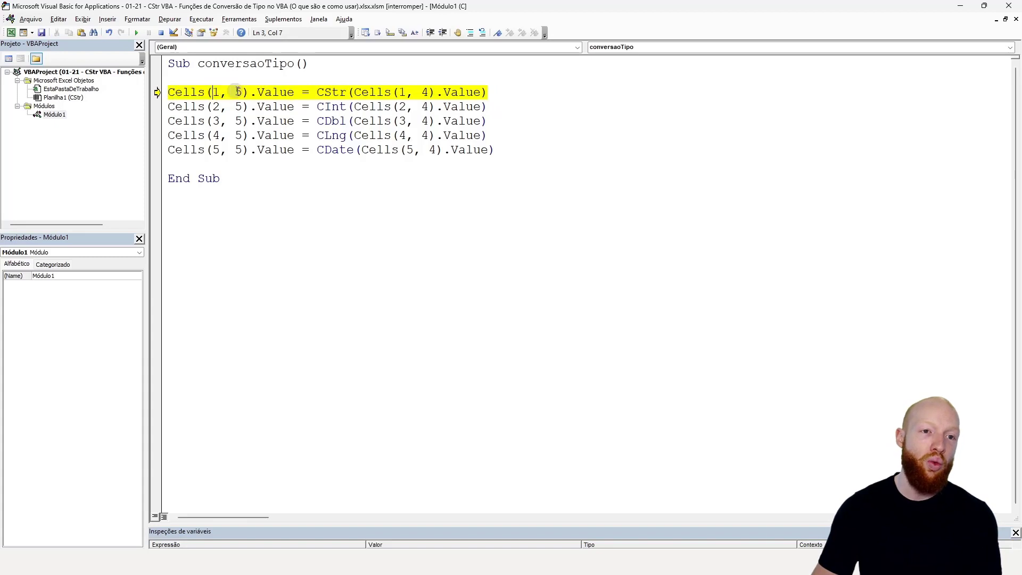
{"action": "left_click_drag", "start_coordinate": [295, 94], "coordinate": [175, 93]}
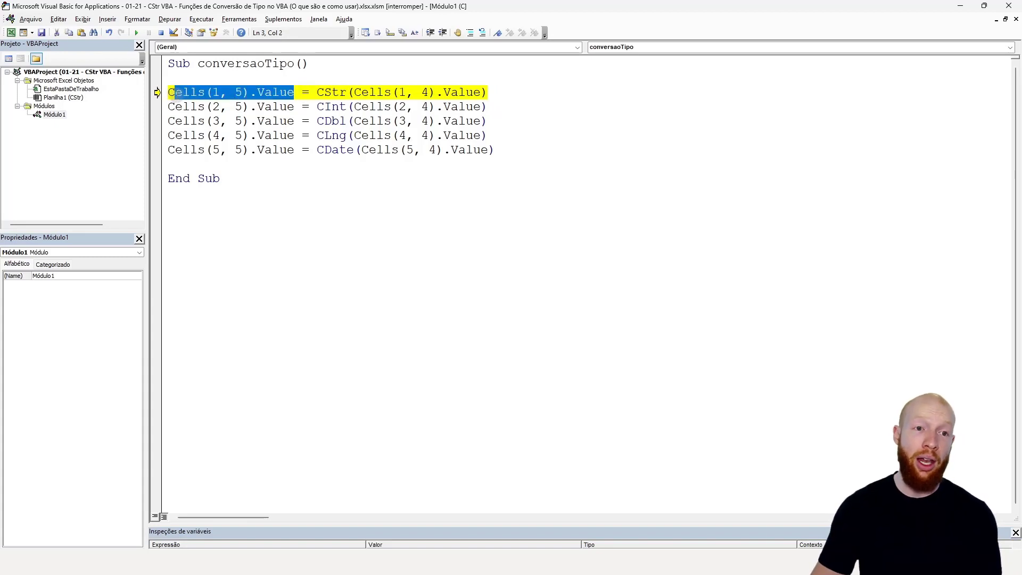
{"action": "double_click", "coordinate": [305, 92]}
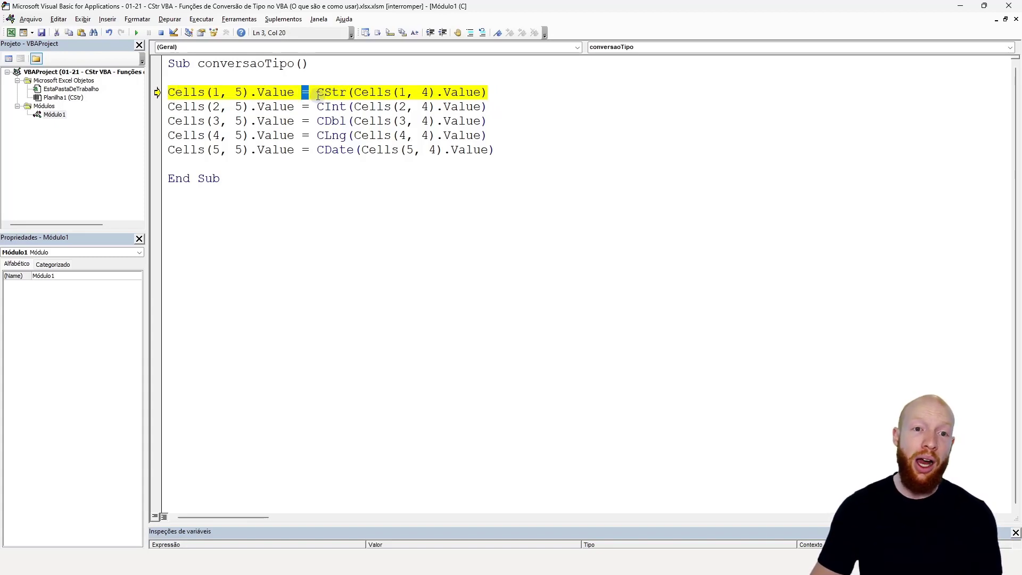
{"action": "left_click_drag", "start_coordinate": [318, 94], "coordinate": [437, 94]}
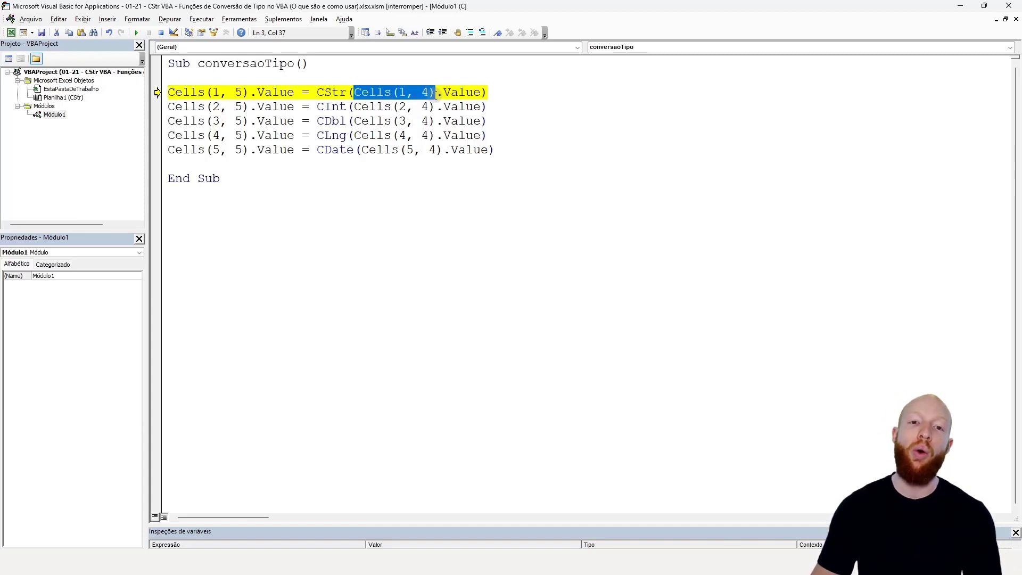
{"action": "left_click", "coordinate": [416, 92]}
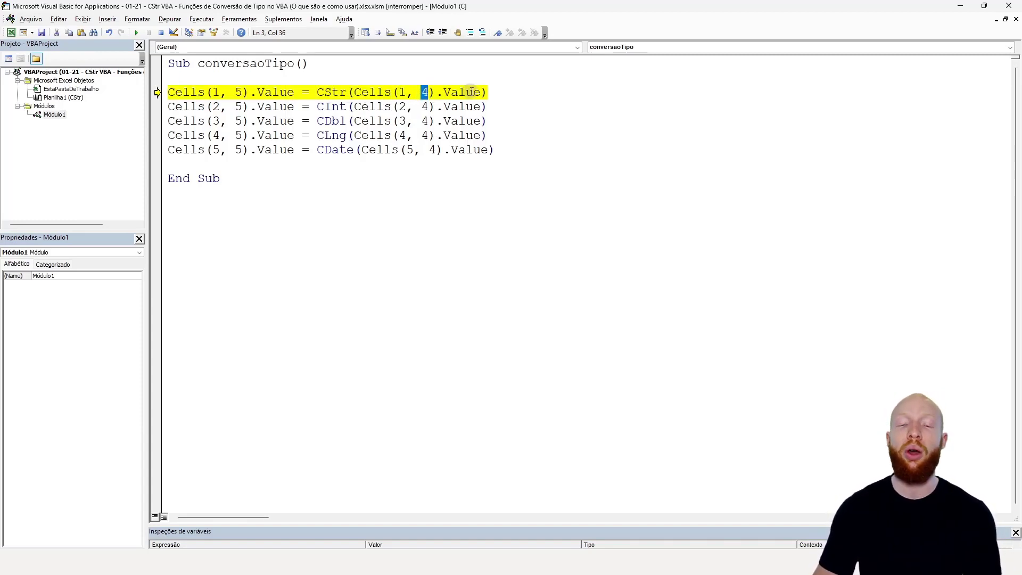
{"action": "key", "text": "F8"}
{"action": "key", "text": "alt"}
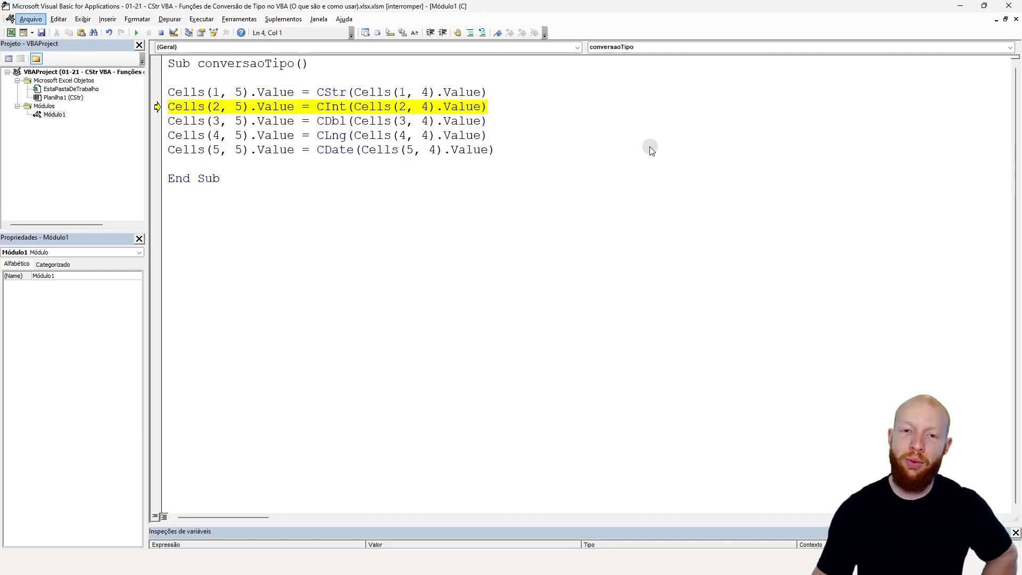
{"action": "key", "text": "alt+F11"}
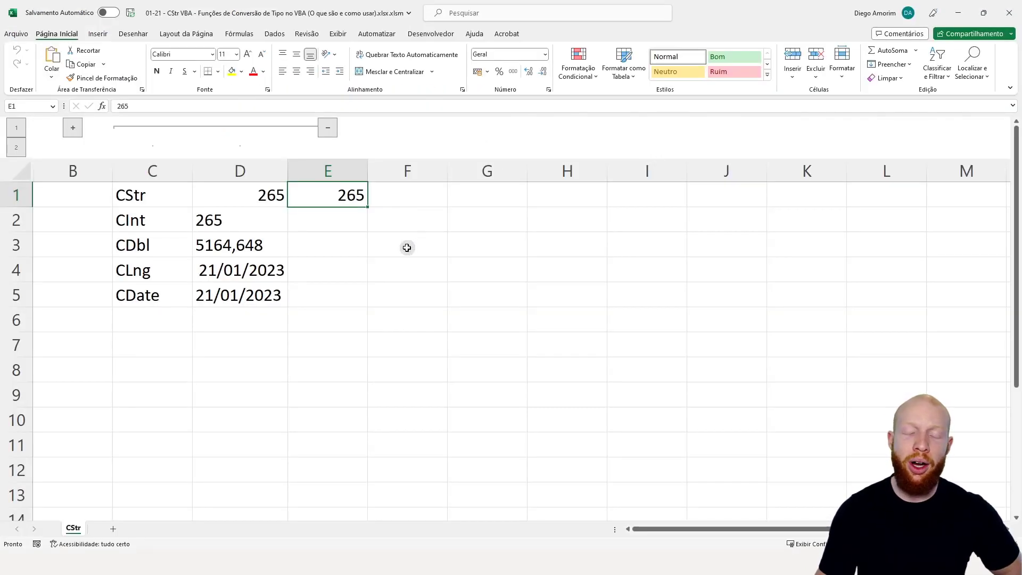
{"action": "left_click", "coordinate": [278, 206]}
{"action": "left_click", "coordinate": [356, 199]}
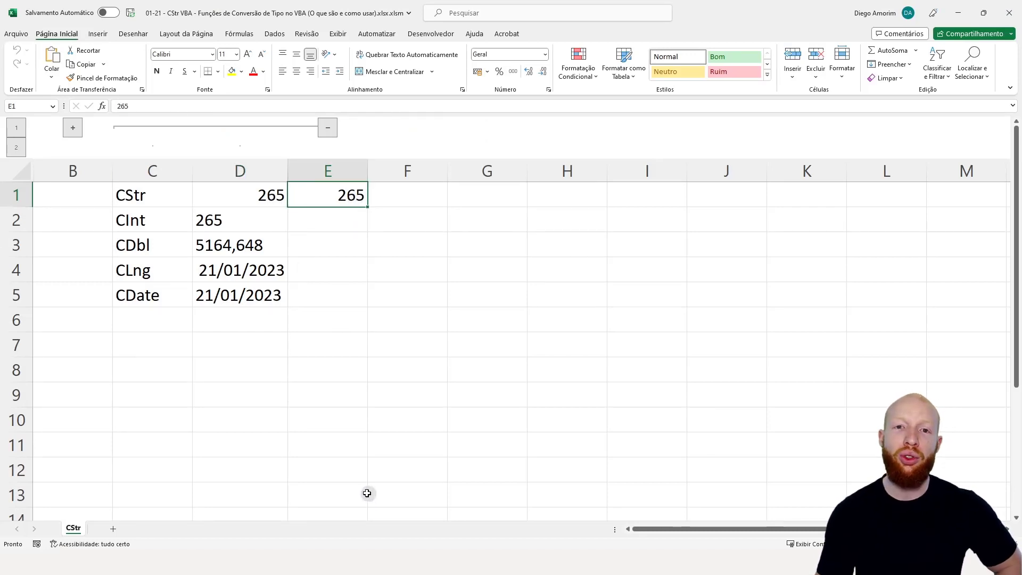
{"action": "left_click", "coordinate": [546, 55]}
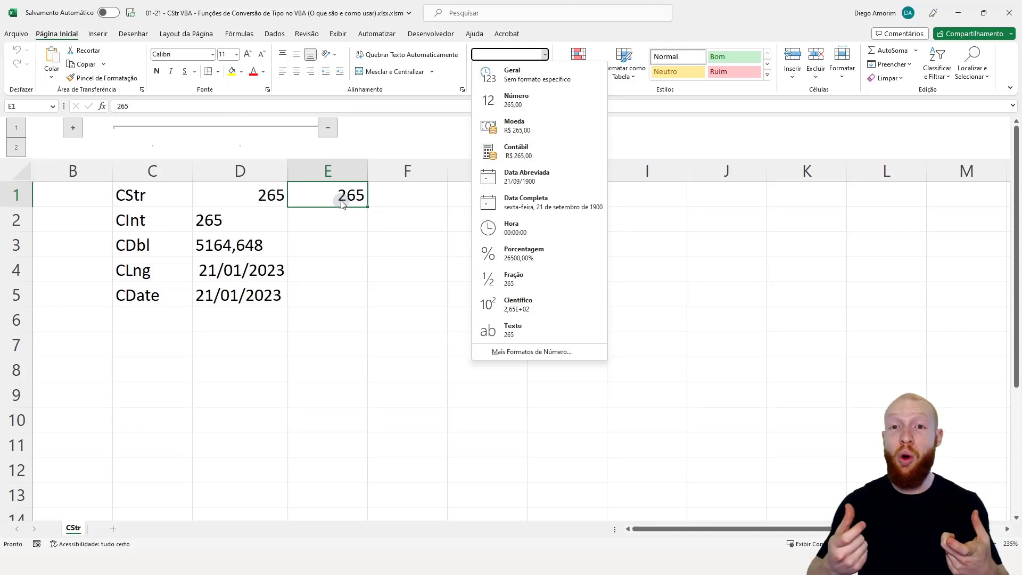
{"action": "left_click", "coordinate": [366, 206]}
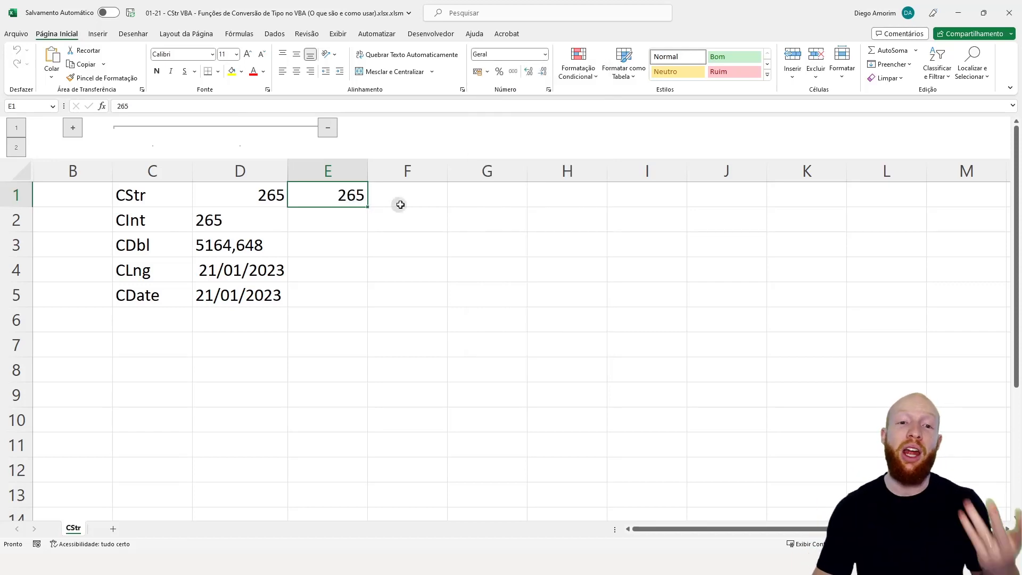
{"action": "left_click", "coordinate": [500, 247]}
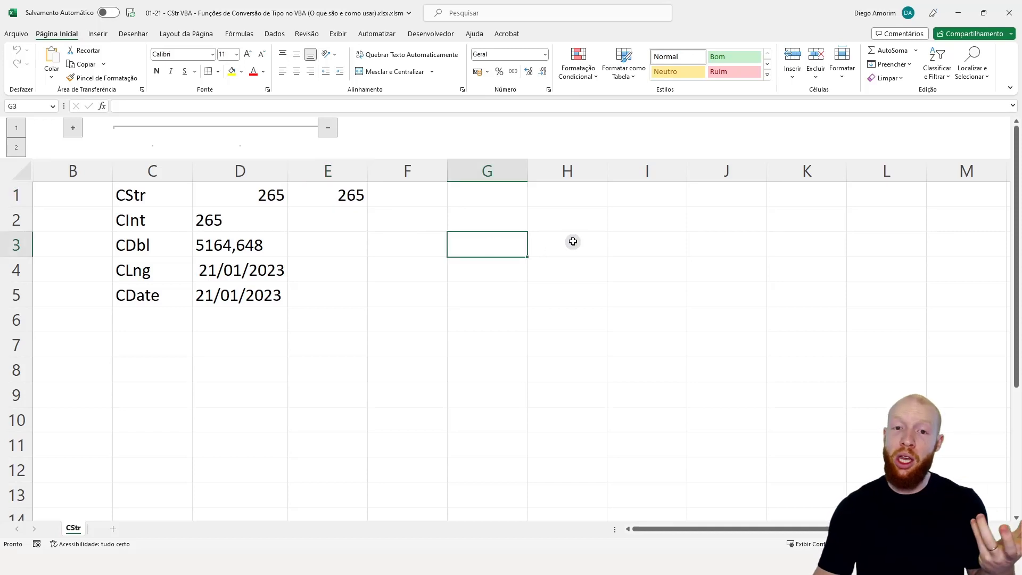
Enter 10 in G3 and a sample word in G4 to compare their alignment
{"action": "type", "text": "10"}
{"action": "key", "text": "Return"}
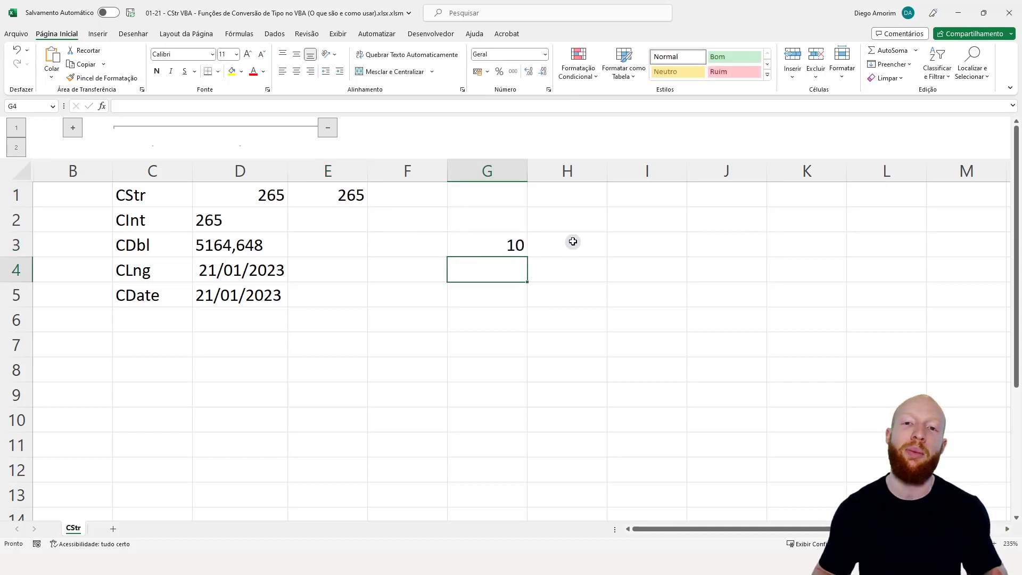
{"action": "type", "text": "diego"}
{"action": "key", "text": "Return"}
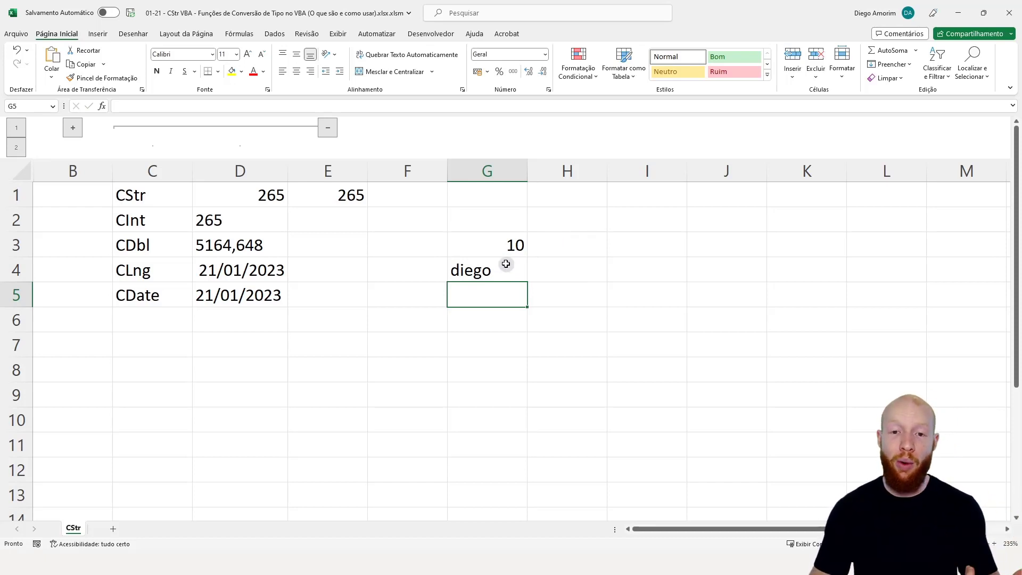
Clear G3:G4, reselect E1 and return to the macro code
{"action": "left_click_drag", "start_coordinate": [501, 247], "coordinate": [503, 269]}
{"action": "key", "text": "Delete"}
{"action": "left_click", "coordinate": [343, 198]}
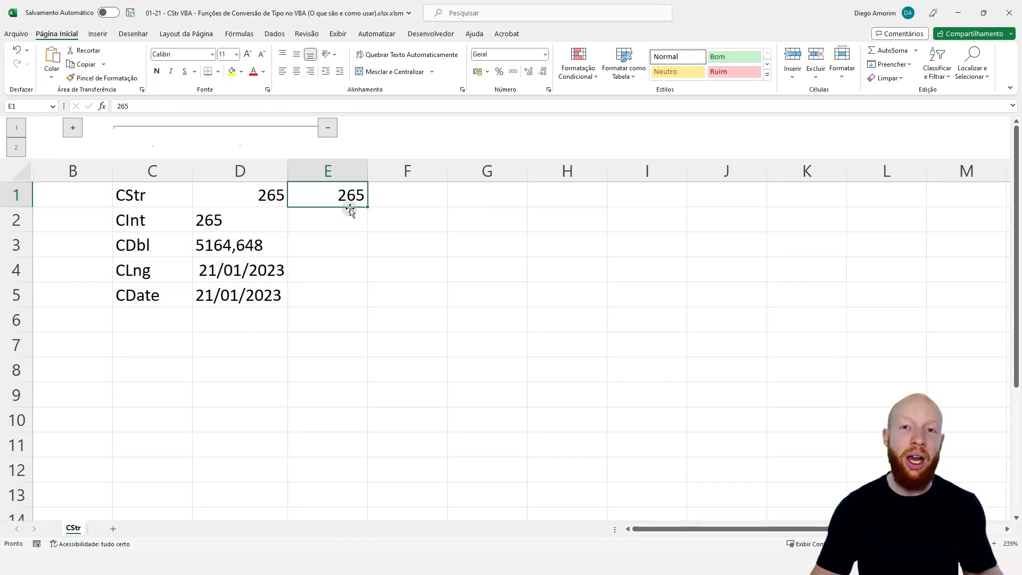
{"action": "key", "text": "alt+F11"}
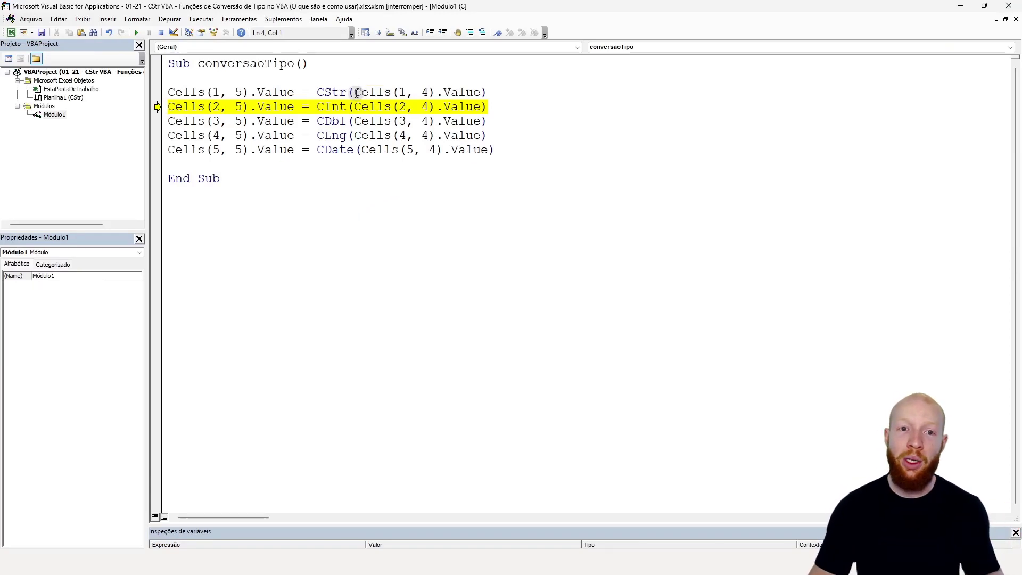
{"action": "key", "text": "alt+F11"}
{"action": "left_click", "coordinate": [466, 225]}
{"action": "type", "text": "=te"}
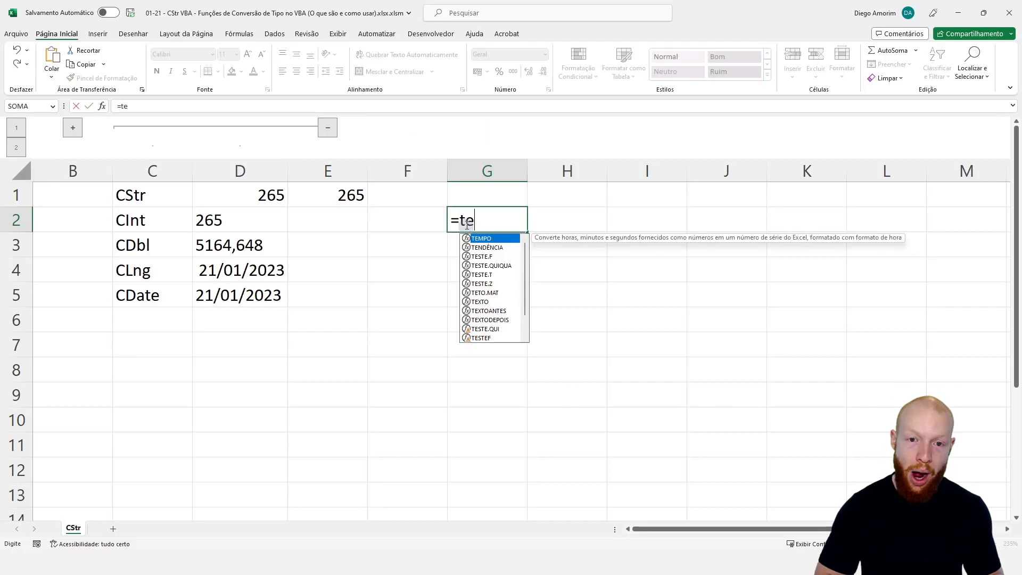
{"action": "type", "text": "x"}
{"action": "key", "text": "Tab"}
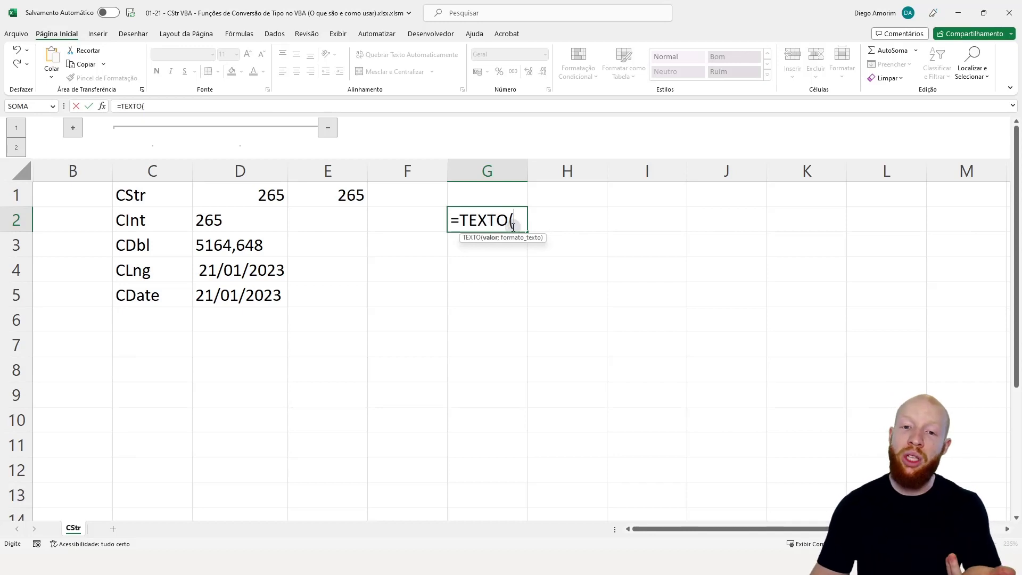
{"action": "key", "text": "Escape"}
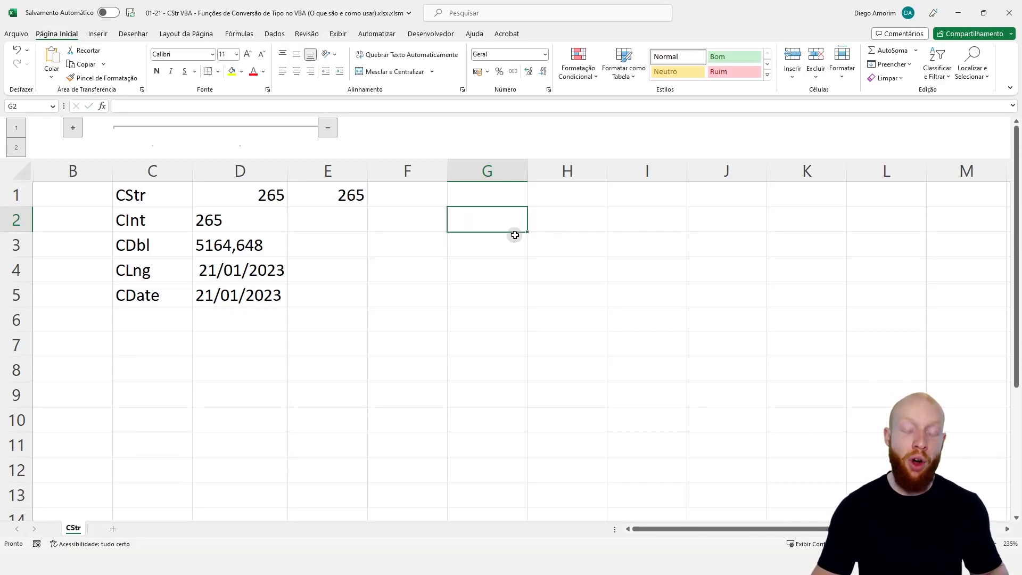
{"action": "left_click", "coordinate": [258, 219]}
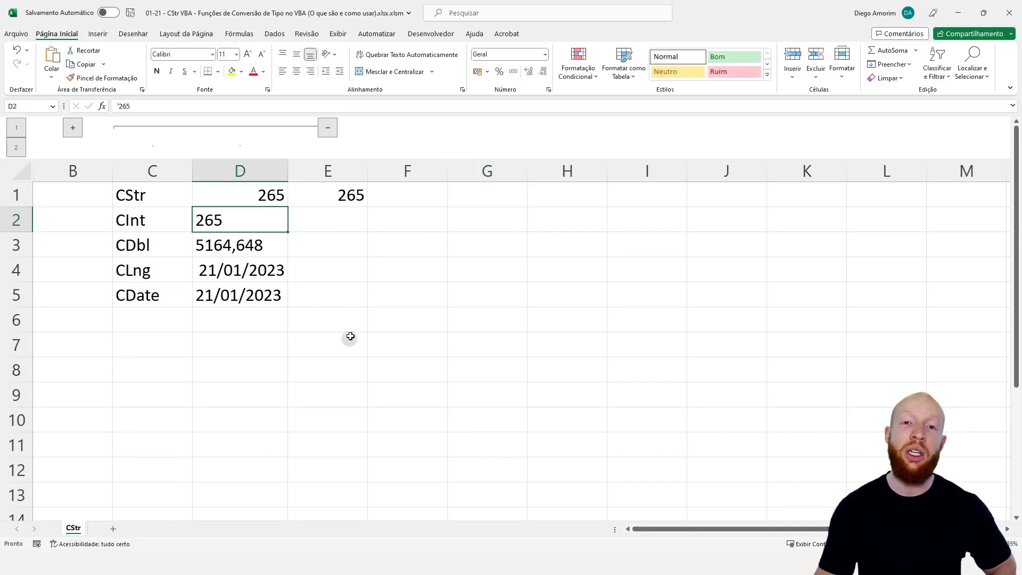
{"action": "key", "text": "F2"}
{"action": "key", "text": "Home"}
{"action": "key", "text": "shift+Right"}
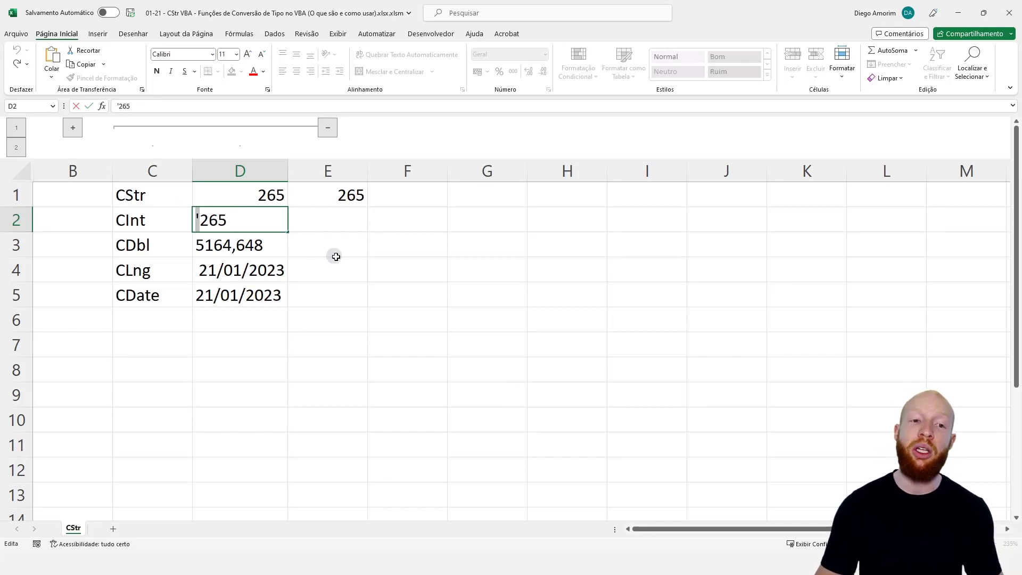
{"action": "key", "text": "Escape"}
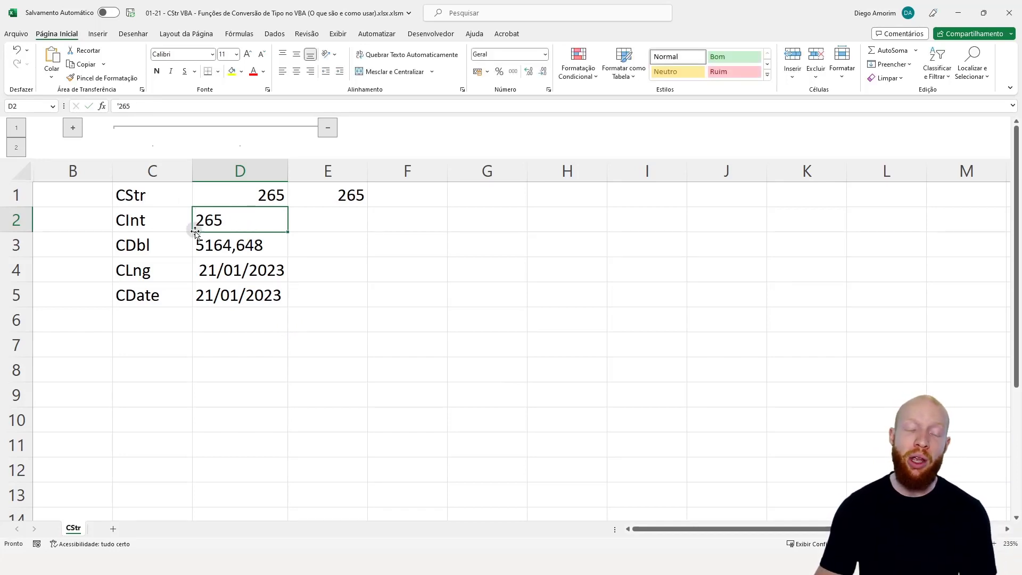
{"action": "left_click", "coordinate": [348, 193]}
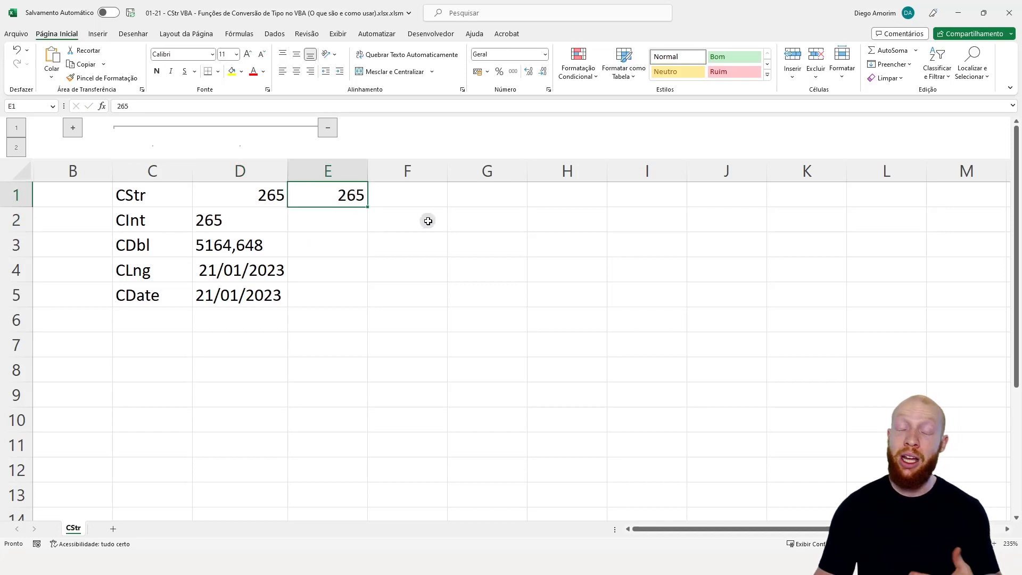
{"action": "key", "text": "alt+F11"}
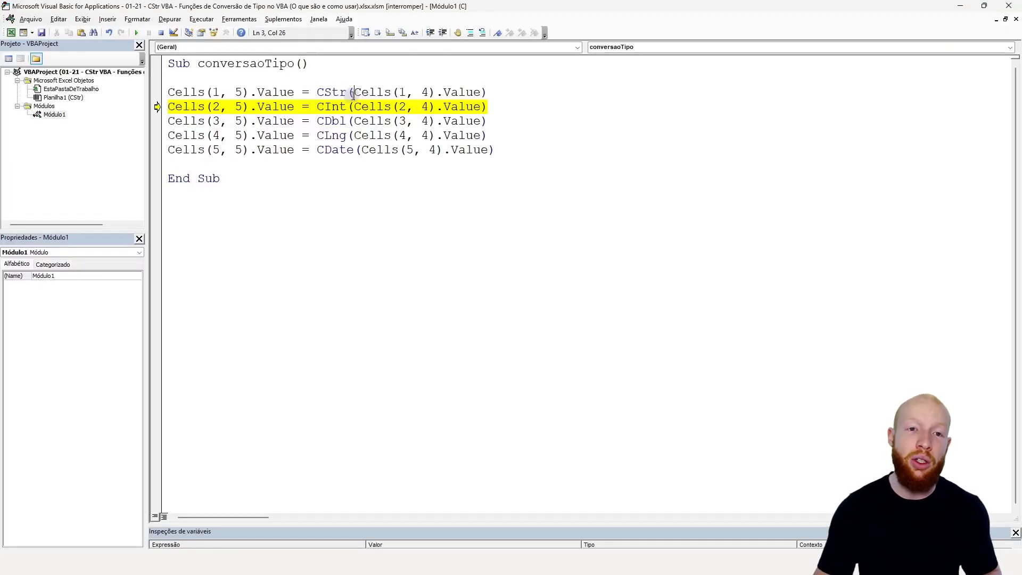
Change the CStr line to CStr("'" & Cells(1, 4).Value) to prefix an apostrophe
{"action": "type", "text": "\"\""}
{"action": "type", "text": "'"}
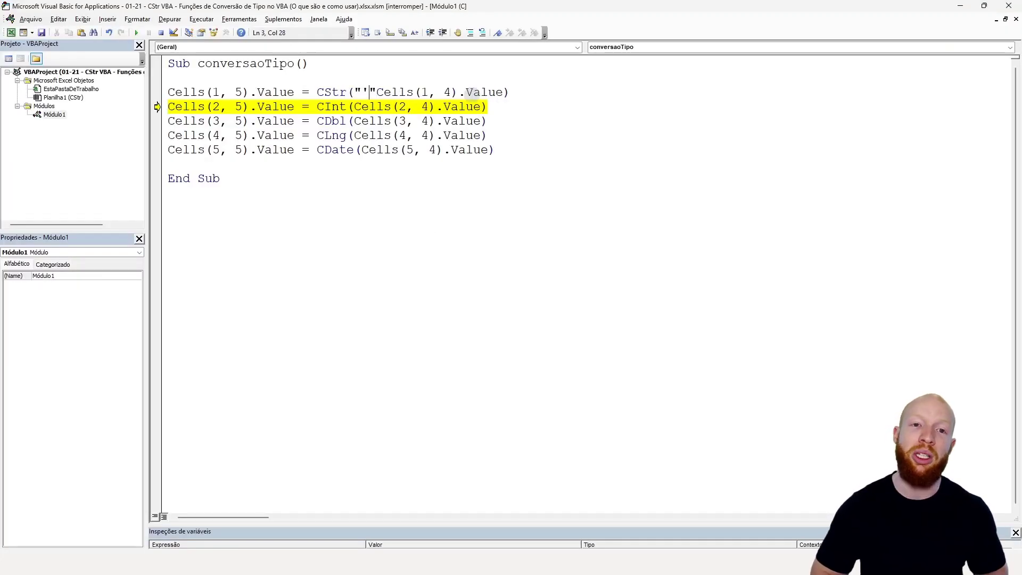
{"action": "key", "text": "Right"}
{"action": "type", "text": "&"}
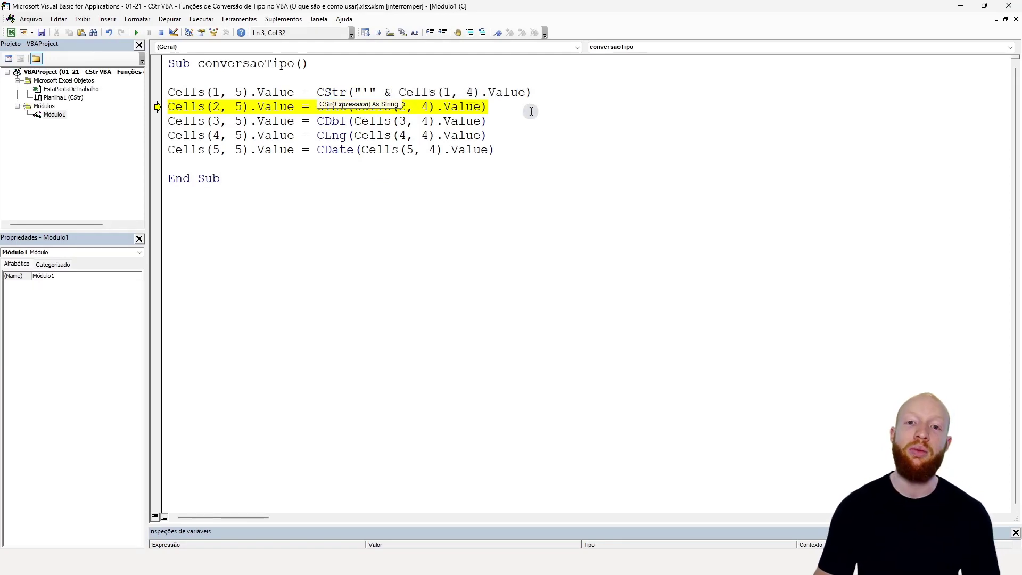
{"action": "left_click", "coordinate": [530, 107]}
Move execution back to the CStr line, rerun it, and check E1 holds 265 as text
{"action": "left_click_drag", "start_coordinate": [157, 107], "coordinate": [157, 92]}
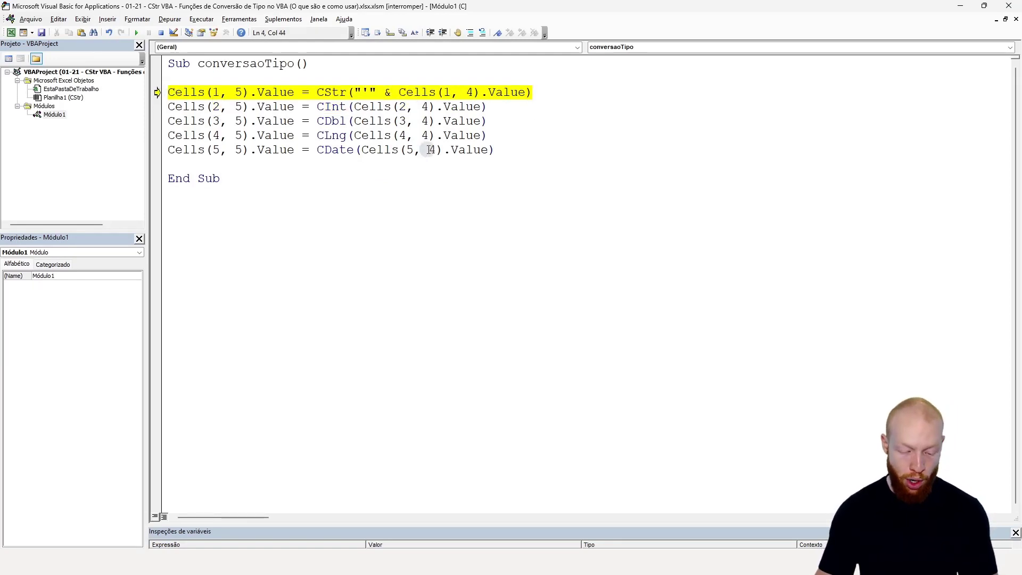
{"action": "key", "text": "F8"}
{"action": "key", "text": "alt+F11"}
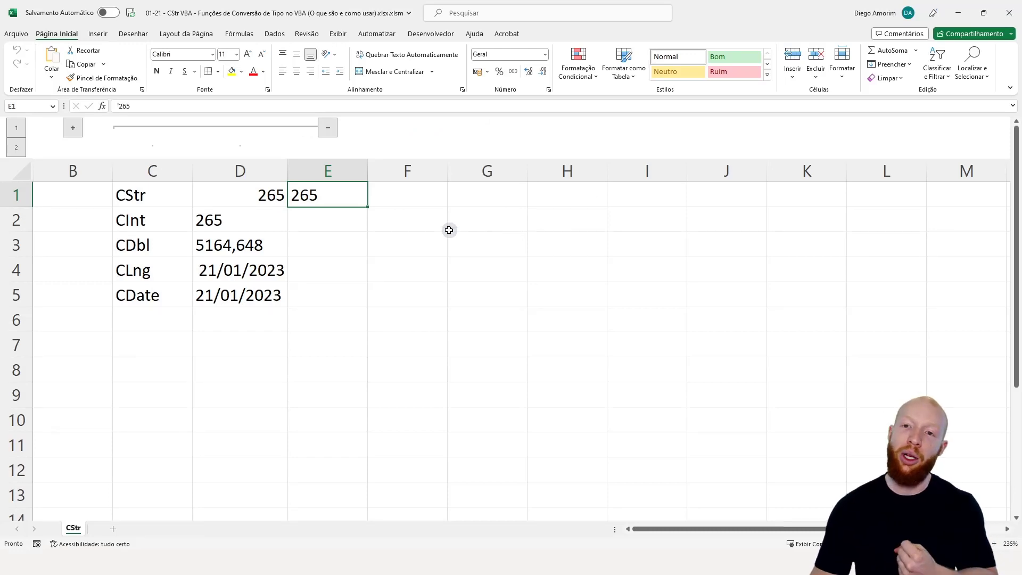
{"action": "key", "text": "alt+F11"}
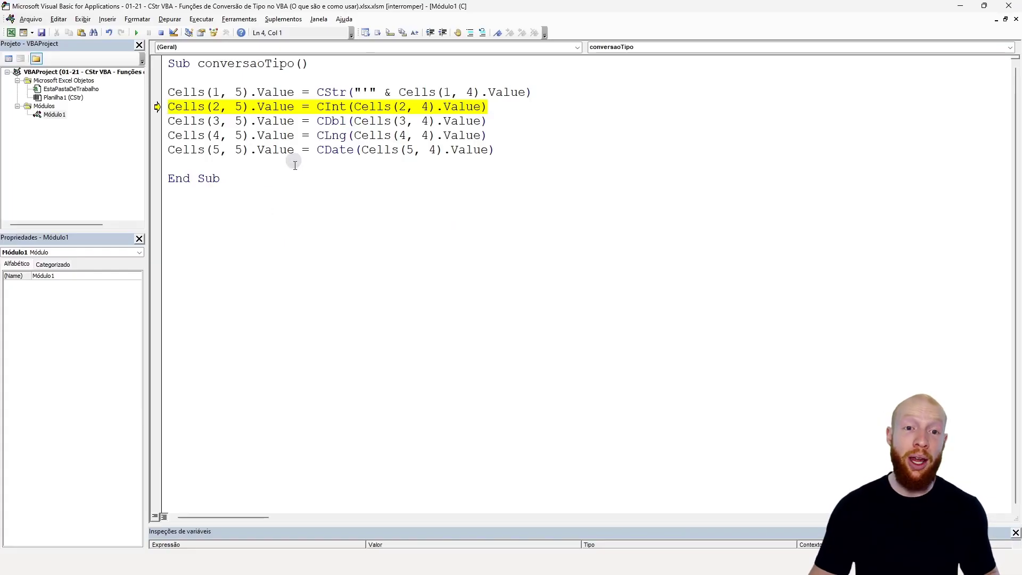
Step the CInt line and confirm E2 now holds numeric 265
{"action": "key", "text": "alt+F11"}
{"action": "left_click", "coordinate": [224, 223]}
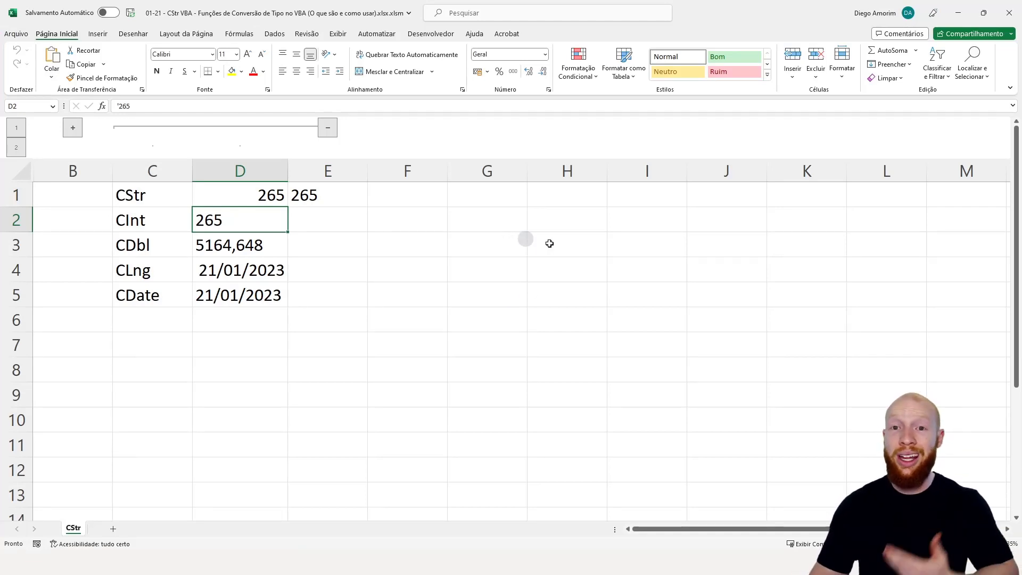
{"action": "key", "text": "alt+F11"}
{"action": "key", "text": "F8"}
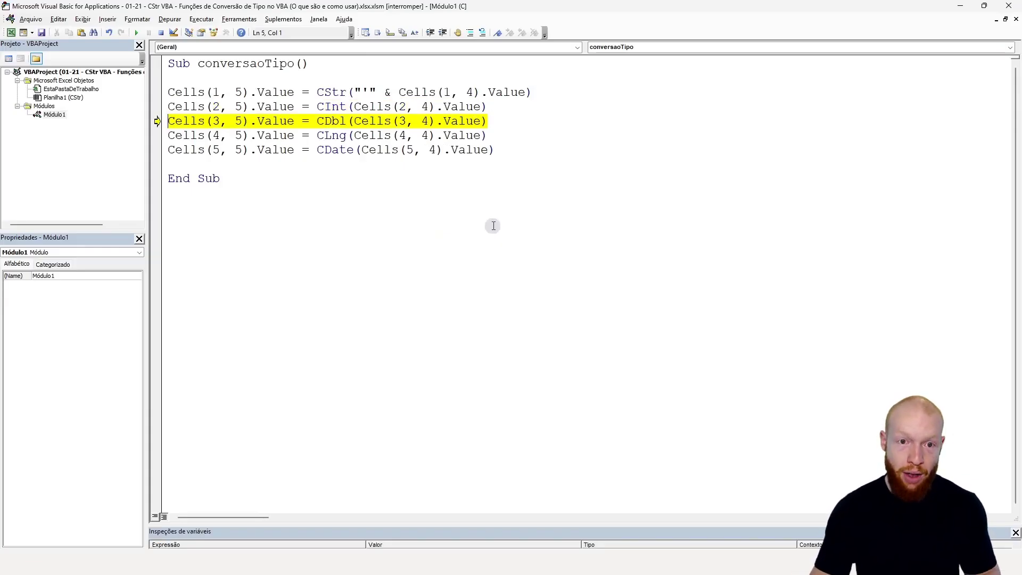
{"action": "key", "text": "alt+F11"}
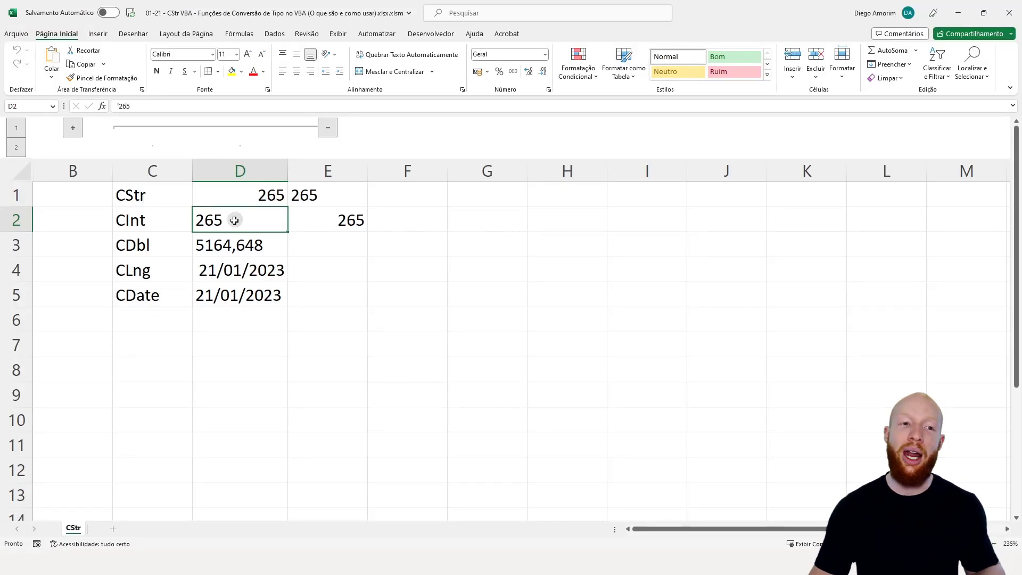
{"action": "left_click", "coordinate": [324, 218]}
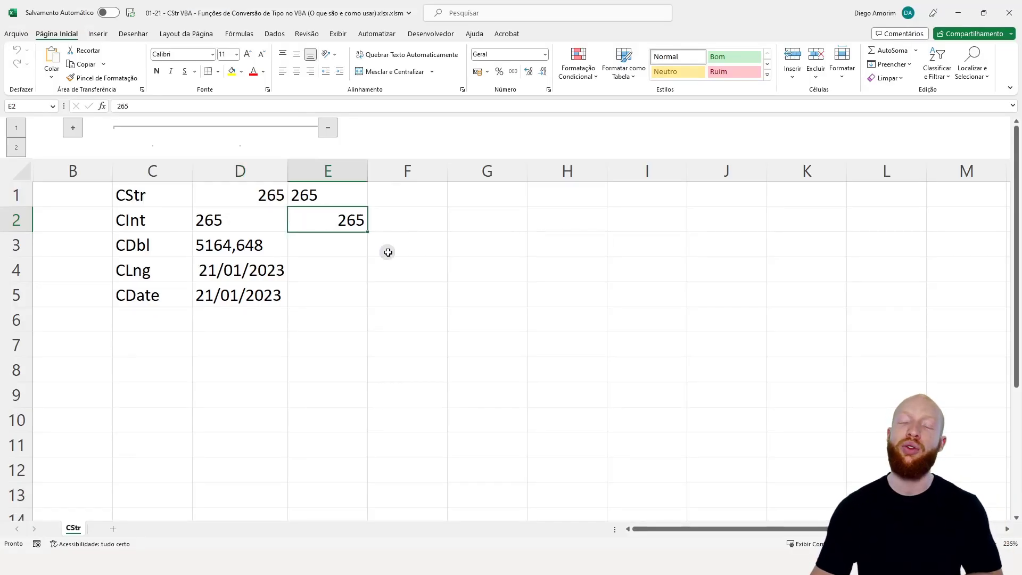
Step the CDbl line so E3 receives 5164,648, then examine E3's number format
{"action": "left_click", "coordinate": [252, 249]}
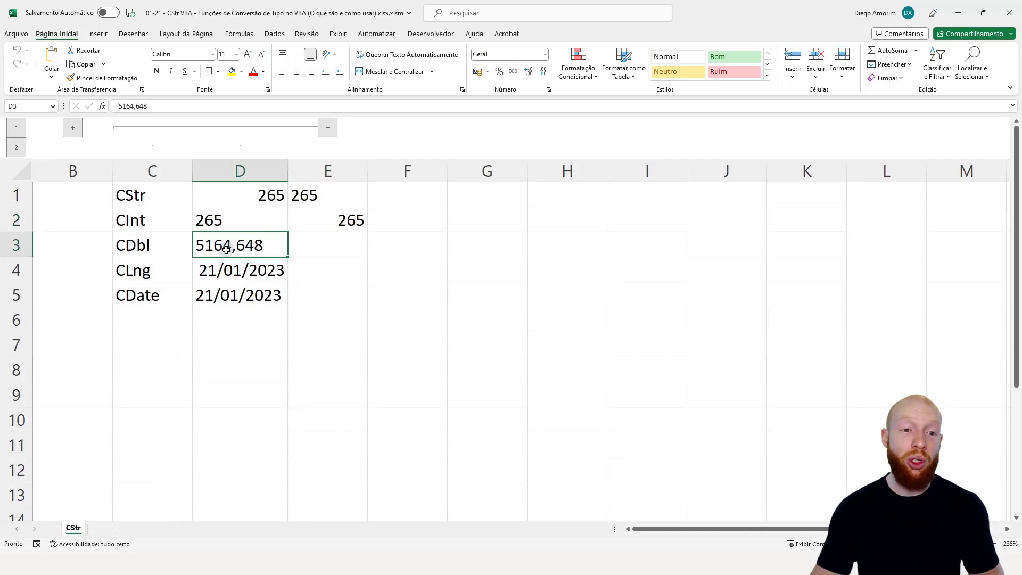
{"action": "left_click", "coordinate": [355, 255]}
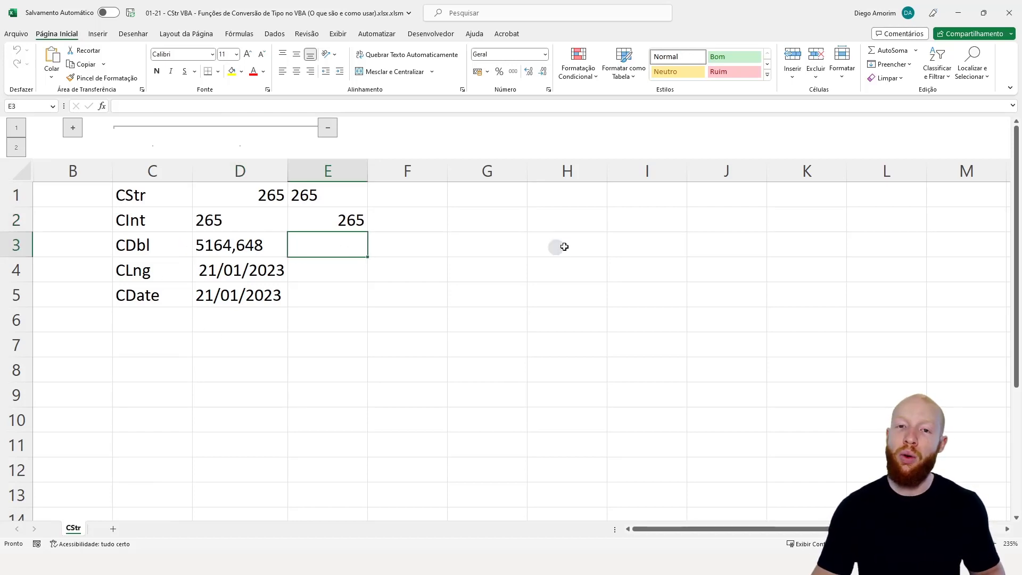
{"action": "key", "text": "alt+F11"}
{"action": "key", "text": "F8"}
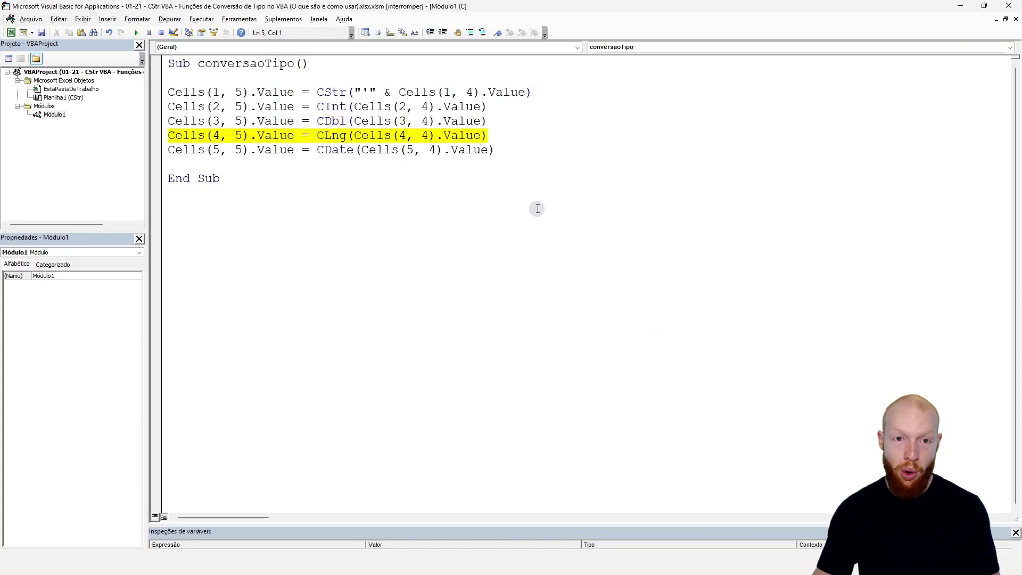
{"action": "key", "text": "alt+F11"}
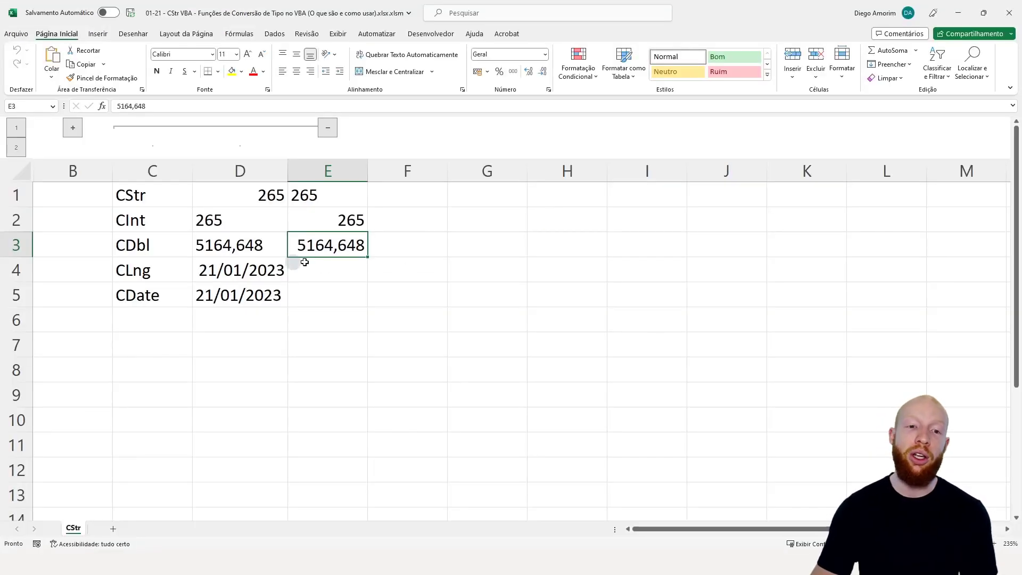
{"action": "left_click", "coordinate": [545, 55]}
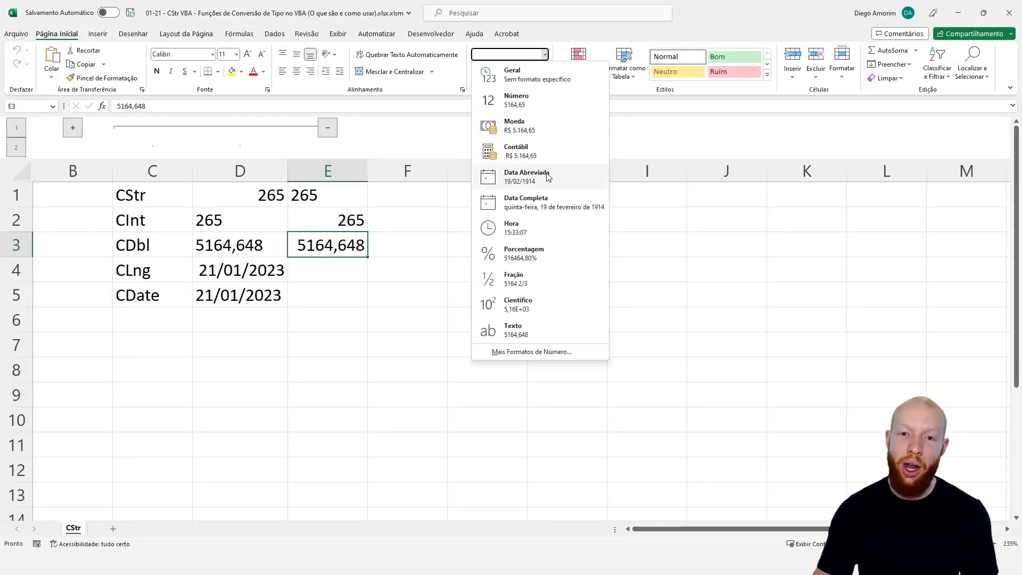
Switch D4's number format to General to reveal its serial number 44947
{"action": "left_click", "coordinate": [332, 269]}
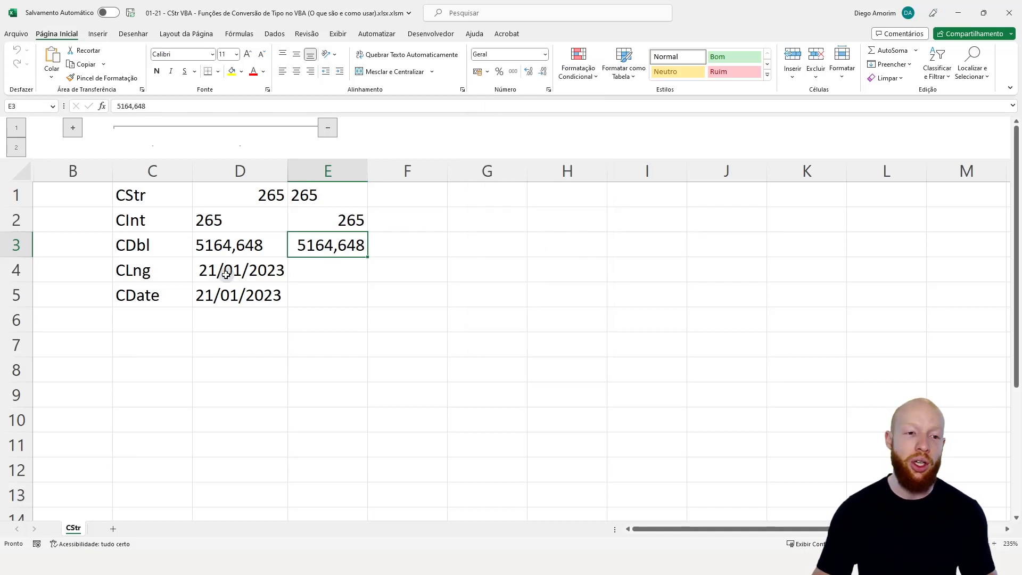
{"action": "left_click", "coordinate": [227, 275]}
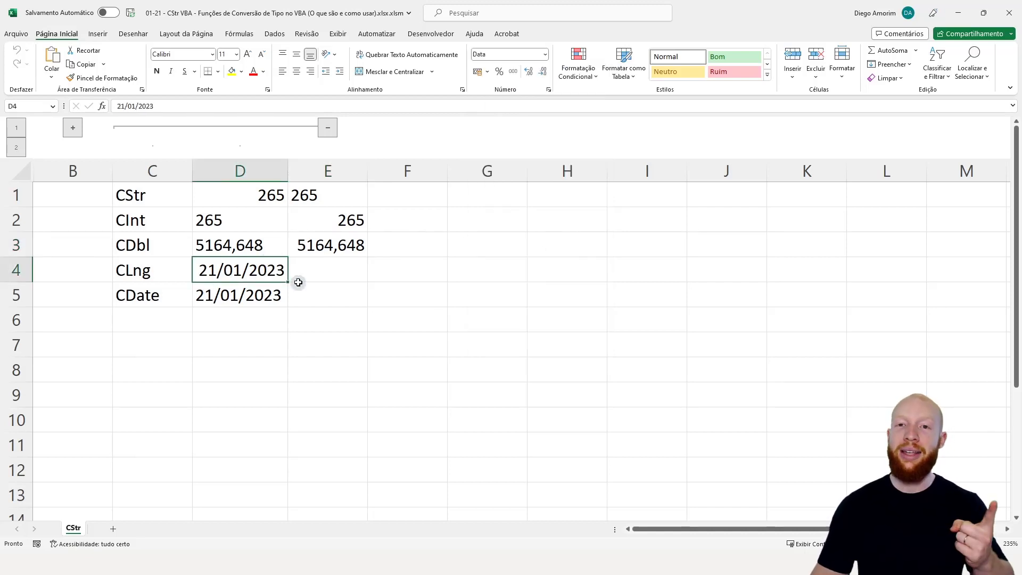
{"action": "left_click", "coordinate": [490, 306]}
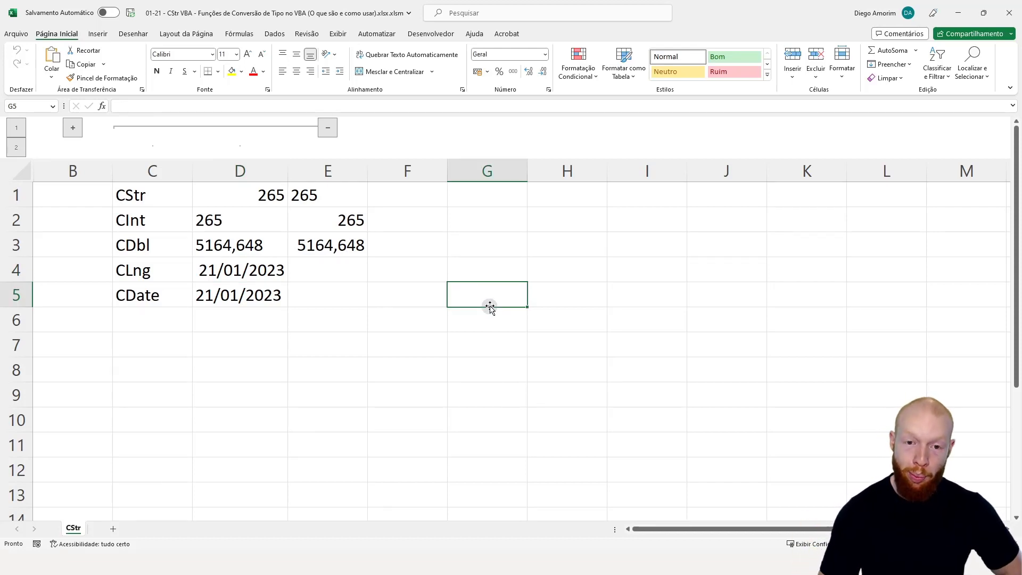
{"action": "left_click", "coordinate": [501, 318]}
{"action": "left_click", "coordinate": [248, 271]}
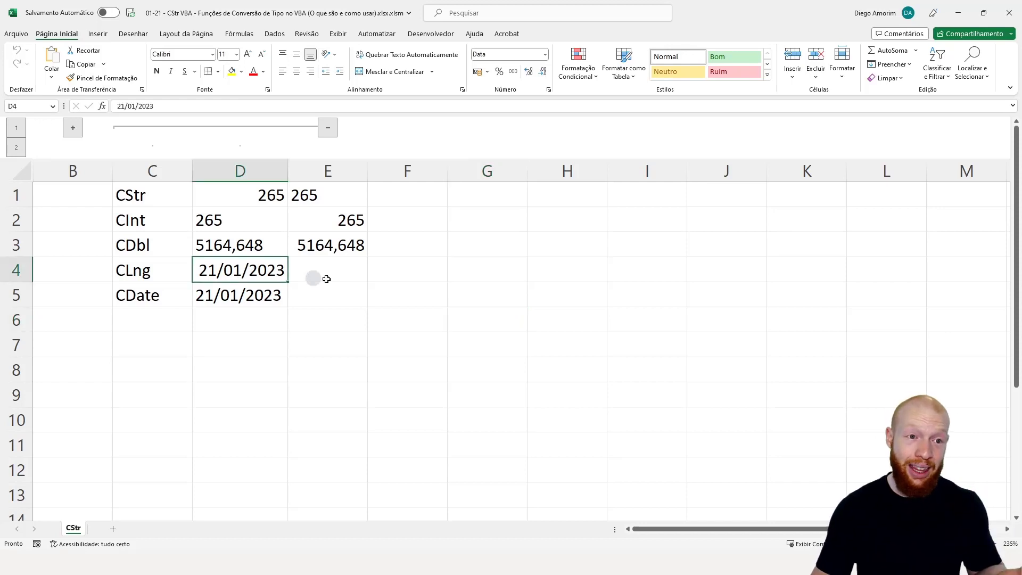
{"action": "left_click", "coordinate": [435, 268]}
{"action": "left_click", "coordinate": [259, 268]}
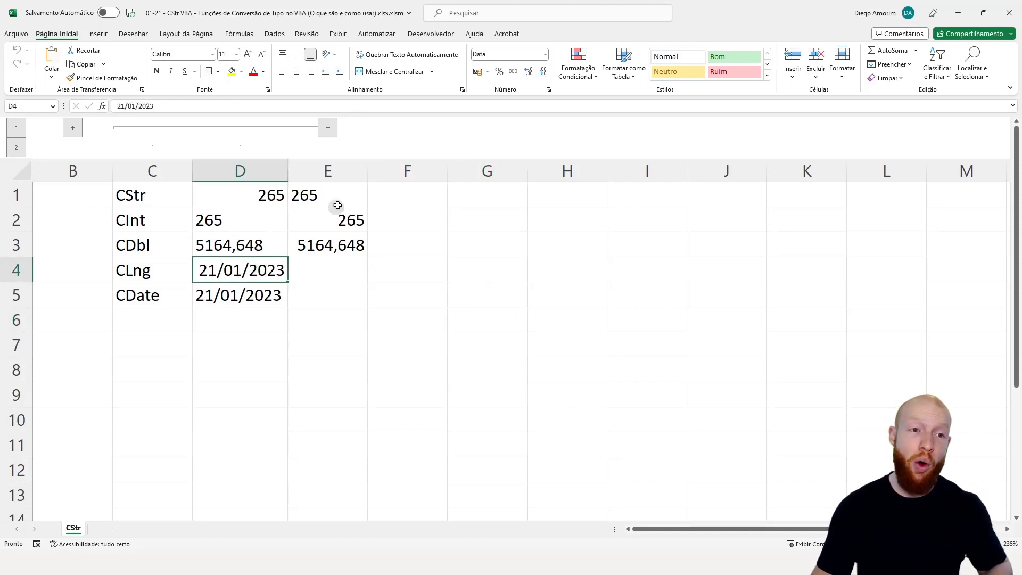
{"action": "left_click", "coordinate": [545, 54]}
{"action": "left_click", "coordinate": [524, 75]}
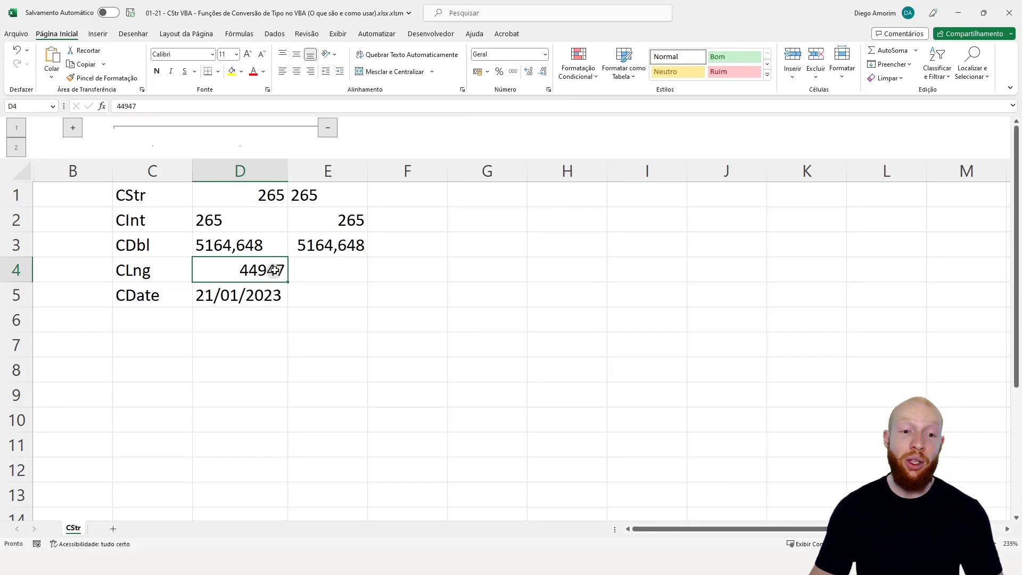
Toggle D4 between date display and serial number, leaving 44947 shown
{"action": "left_click", "coordinate": [17, 52]}
{"action": "left_click", "coordinate": [17, 65]}
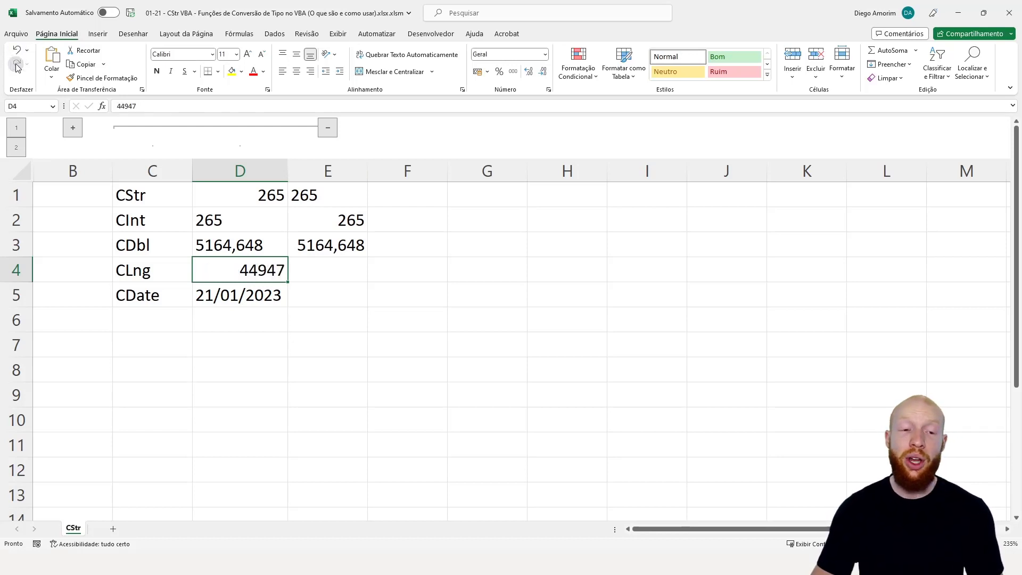
{"action": "left_click", "coordinate": [17, 50]}
{"action": "left_click", "coordinate": [17, 65]}
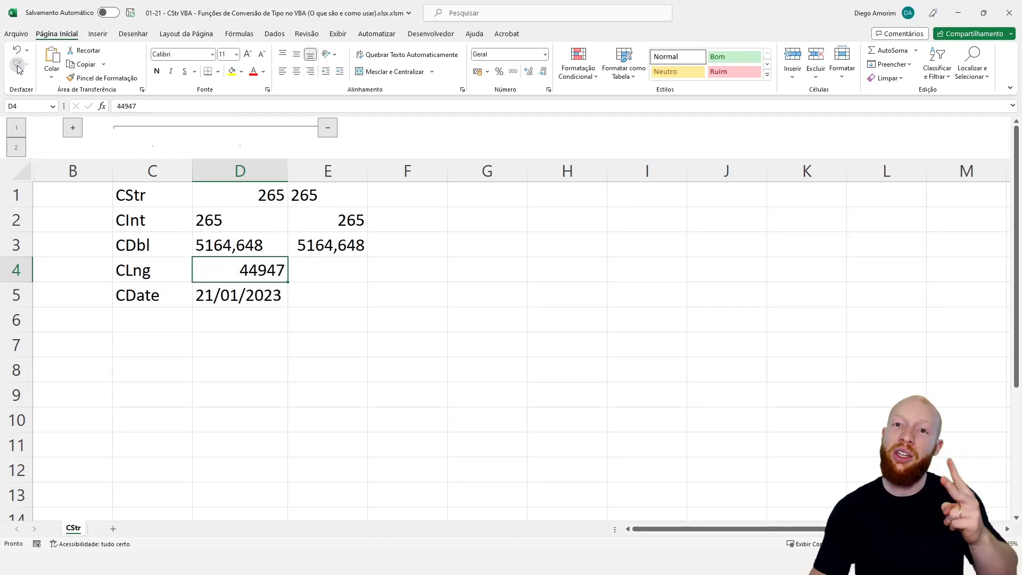
Test that 1/ in F4 becomes 01/01/1900, serial number 1, then undo it
{"action": "left_click", "coordinate": [413, 270]}
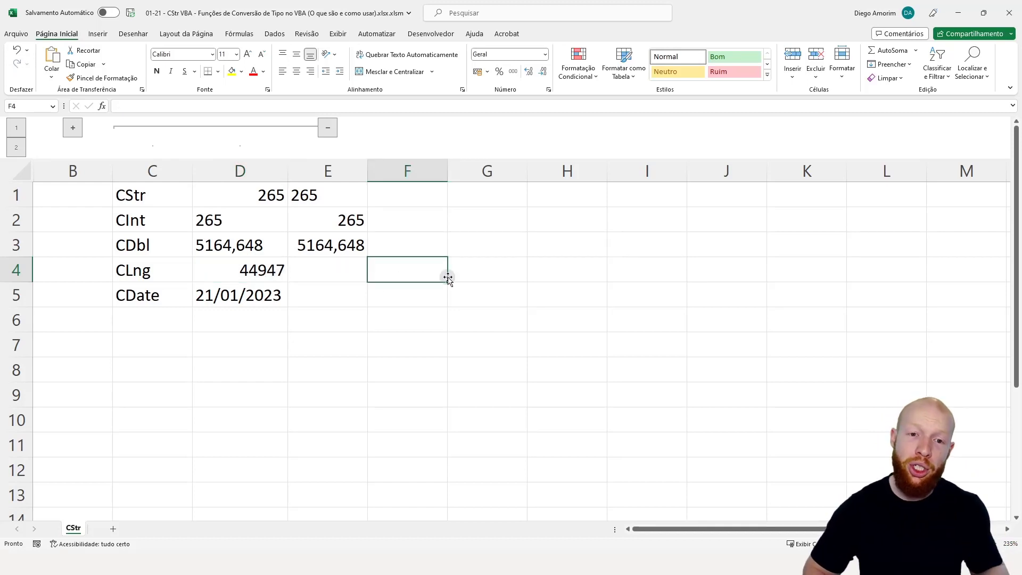
{"action": "type", "text": "1/1/1"}
{"action": "key", "text": "Return"}
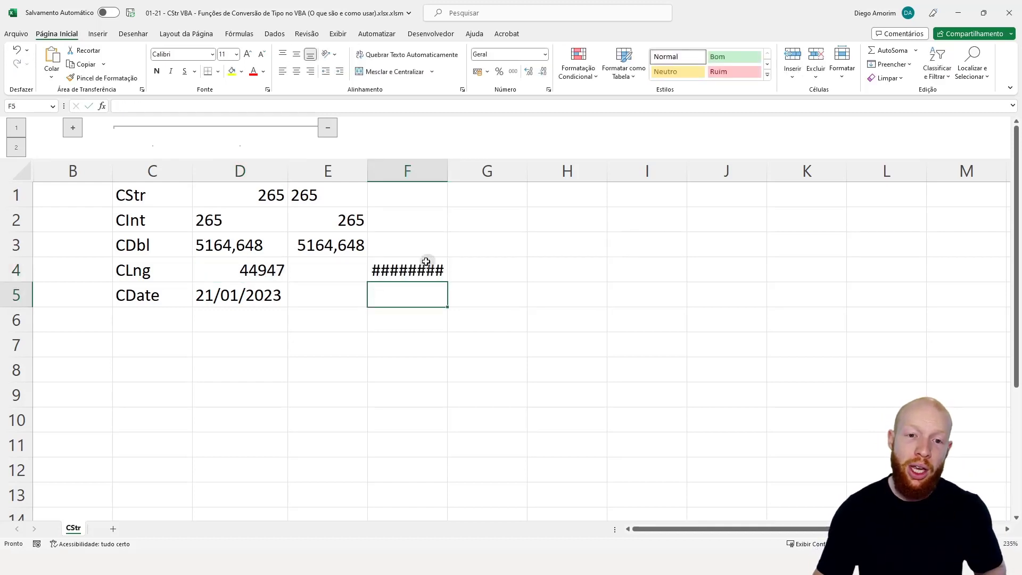
{"action": "left_click", "coordinate": [426, 264]}
{"action": "double_click", "coordinate": [448, 171]}
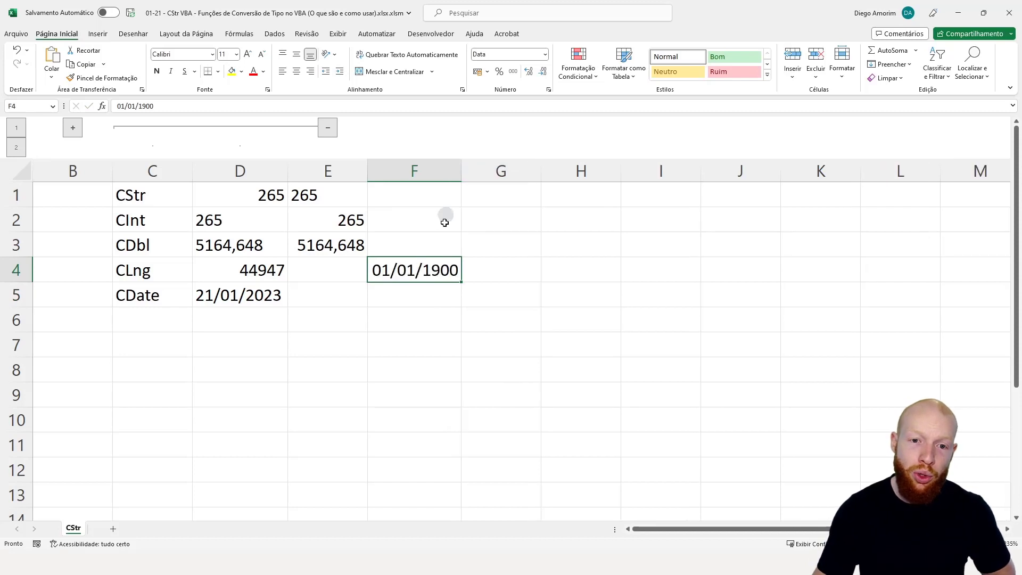
{"action": "left_click", "coordinate": [544, 54]}
{"action": "left_click", "coordinate": [538, 72]}
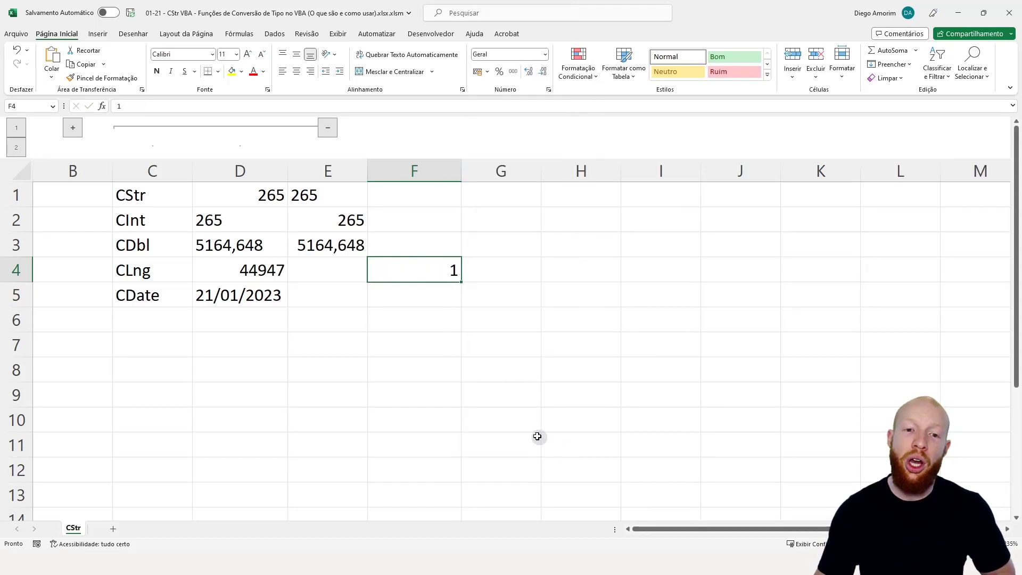
{"action": "left_click", "coordinate": [263, 268]}
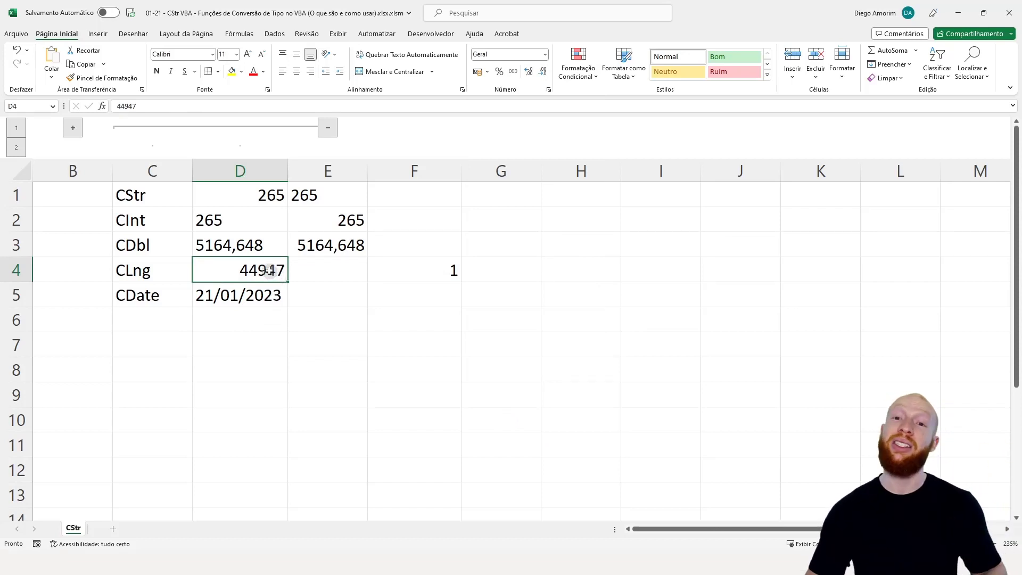
{"action": "left_click", "coordinate": [450, 272]}
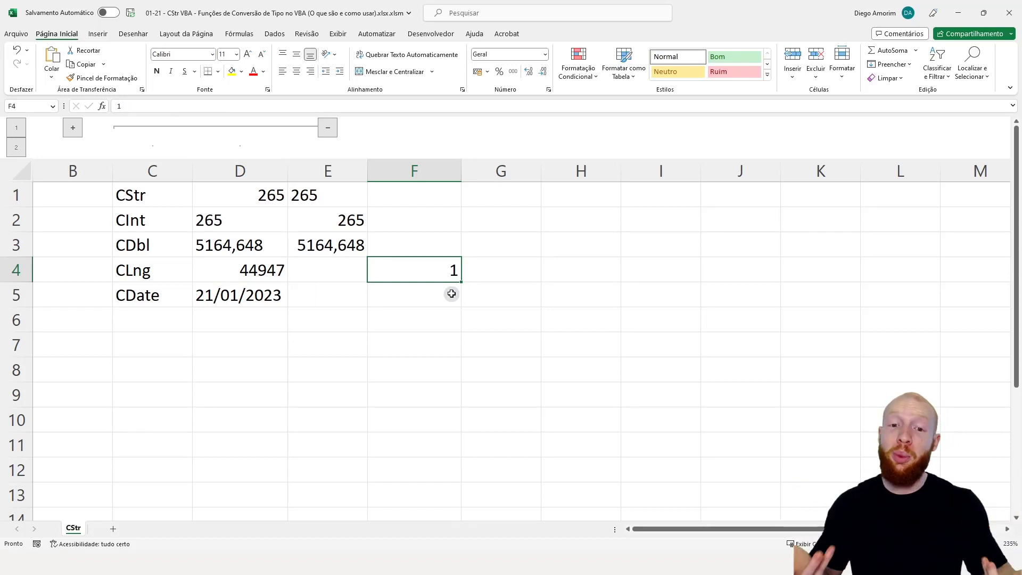
{"action": "left_click", "coordinate": [260, 275]}
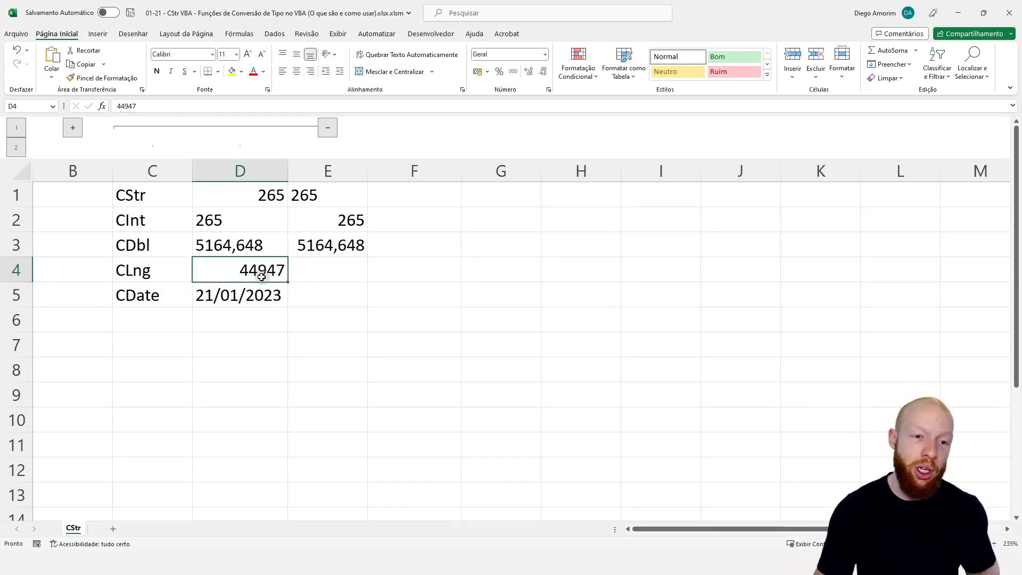
{"action": "key", "text": "ctrl+z"}
{"action": "key", "text": "ctrl+z"}
{"action": "key", "text": "ctrl+z"}
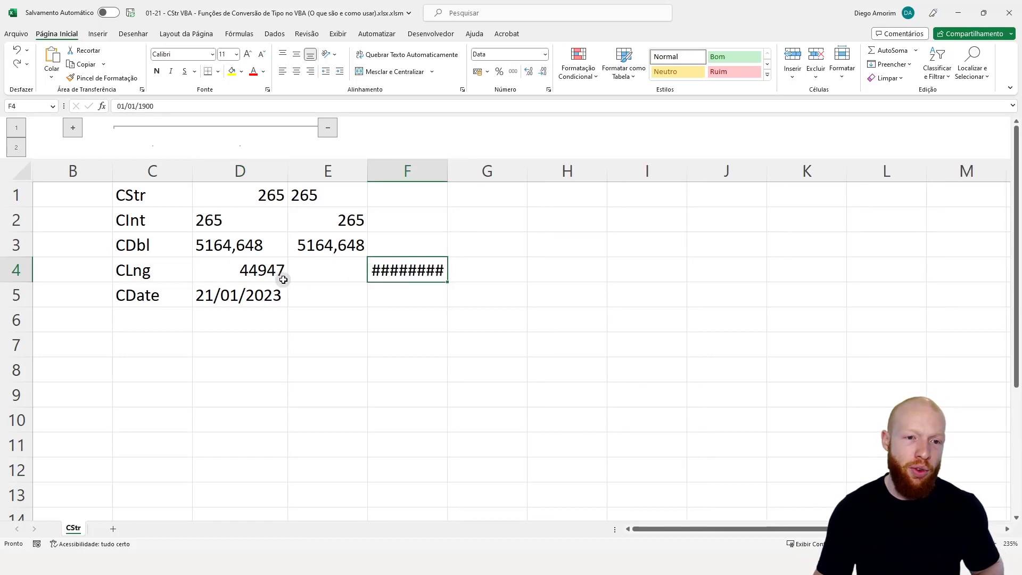
{"action": "key", "text": "ctrl+z"}
{"action": "key", "text": "ctrl+z"}
Enter the date 20/01/2023 in F4 and widen column F to fit it
{"action": "left_click", "coordinate": [441, 278]}
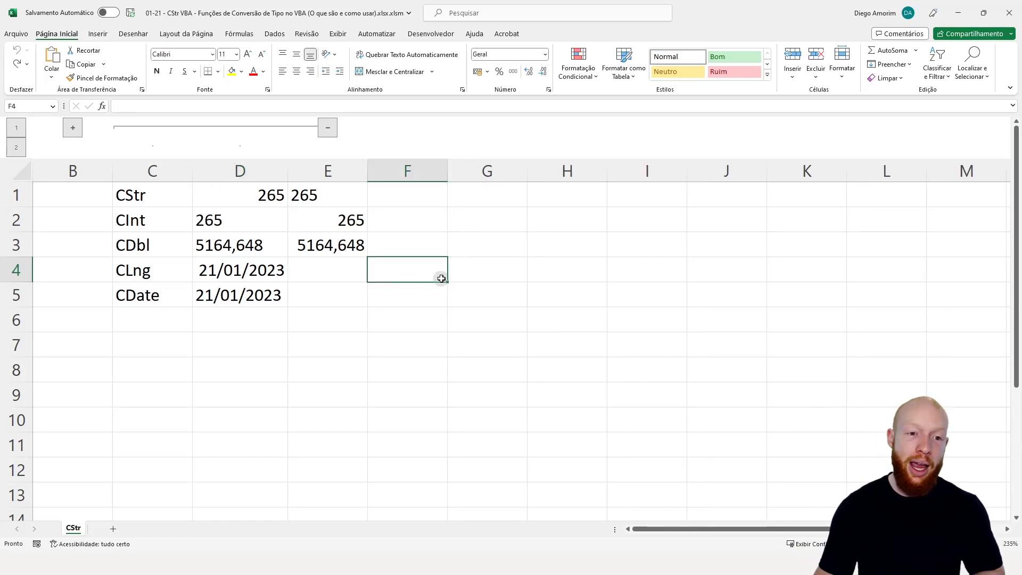
{"action": "type", "text": "20/1/202"}
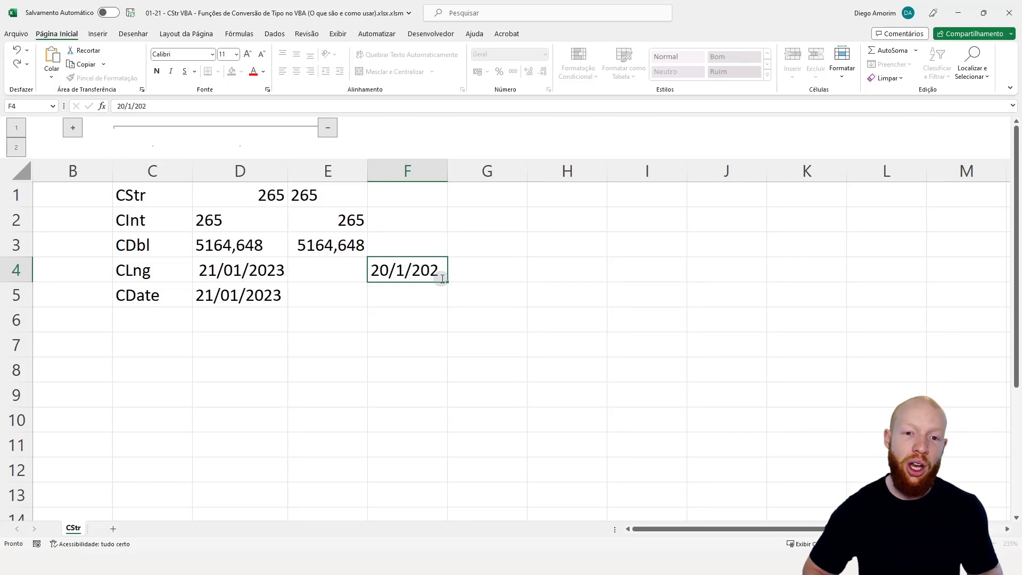
{"action": "key", "text": "Return"}
{"action": "double_click", "coordinate": [441, 279]}
{"action": "type", "text": "3"}
{"action": "key", "text": "Tab"}
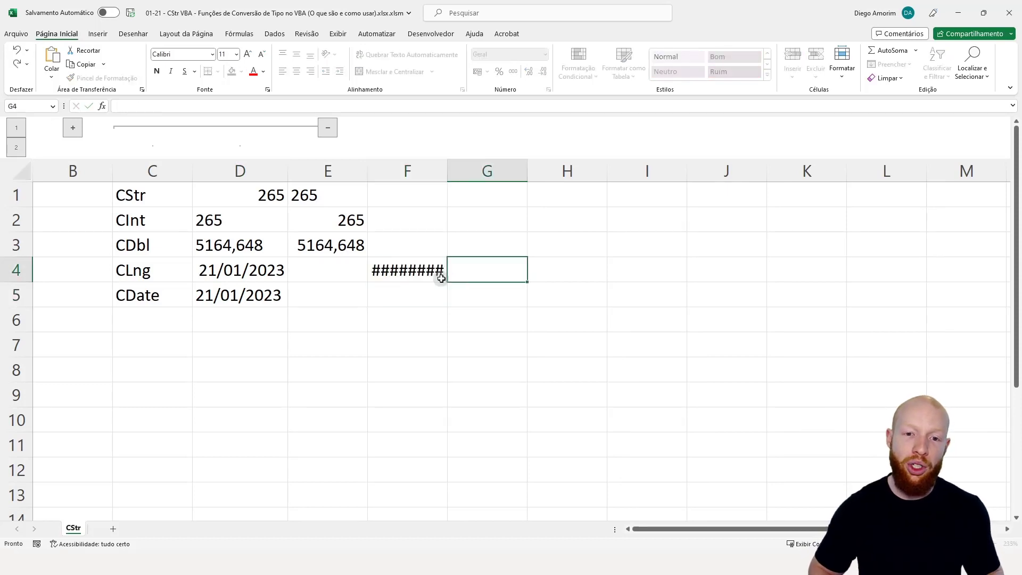
{"action": "double_click", "coordinate": [447, 171]}
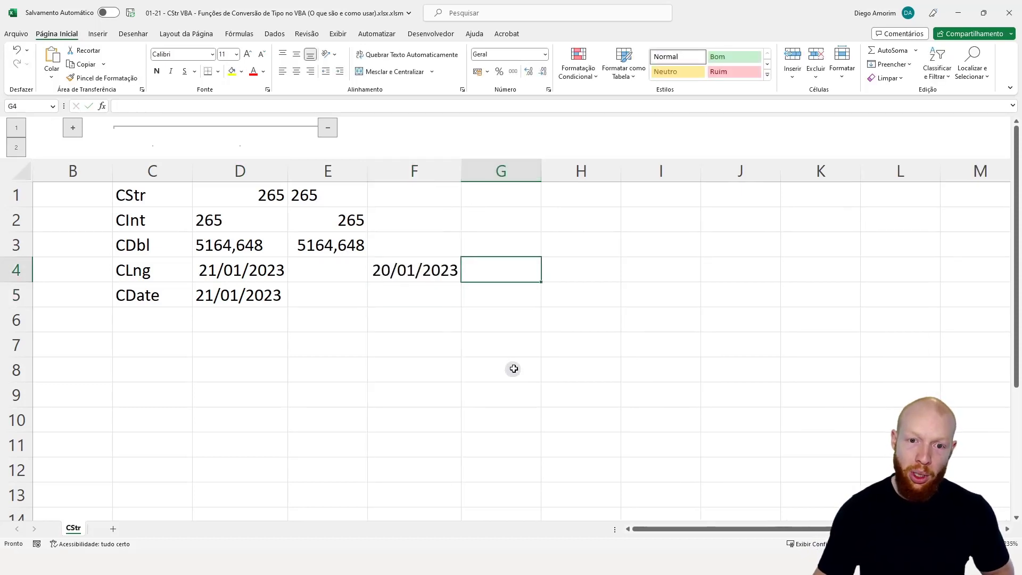
Add a G4 formula subtracting F4 from D4 and inspect the result
{"action": "type", "text": "="}
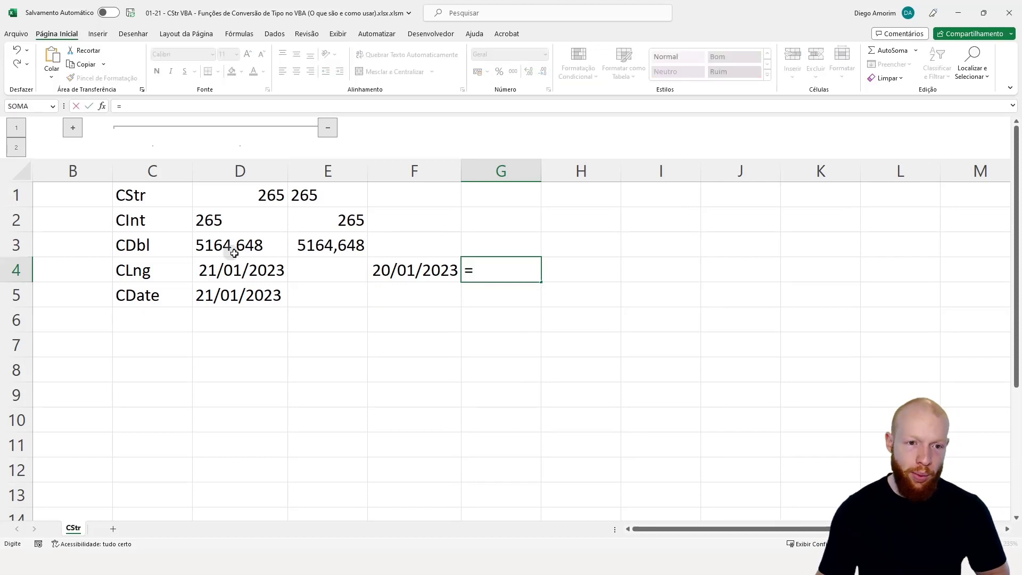
{"action": "left_click", "coordinate": [243, 264]}
{"action": "type", "text": "-"}
{"action": "key", "text": "Left"}
{"action": "key", "text": "Return"}
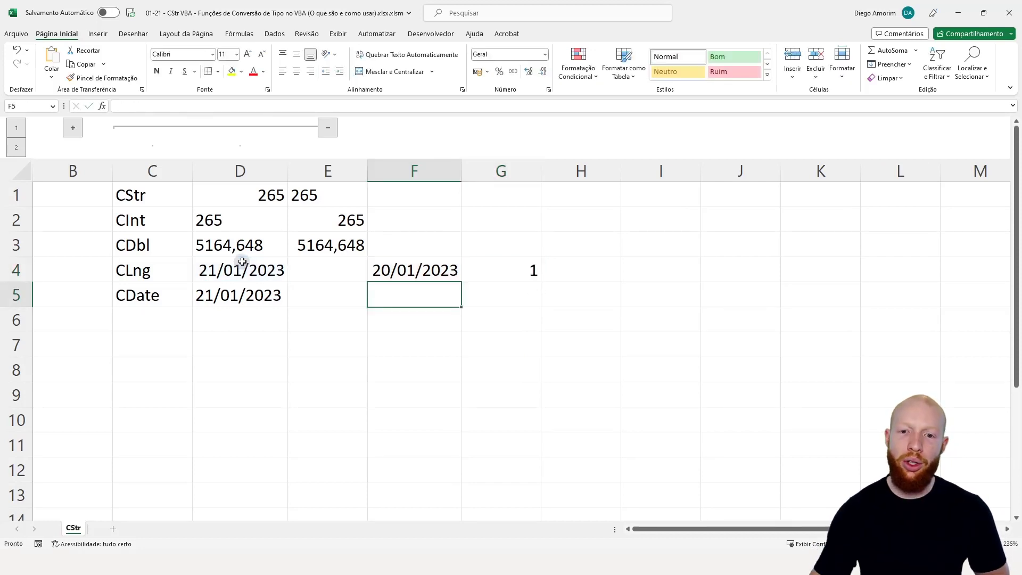
{"action": "left_click", "coordinate": [521, 270]}
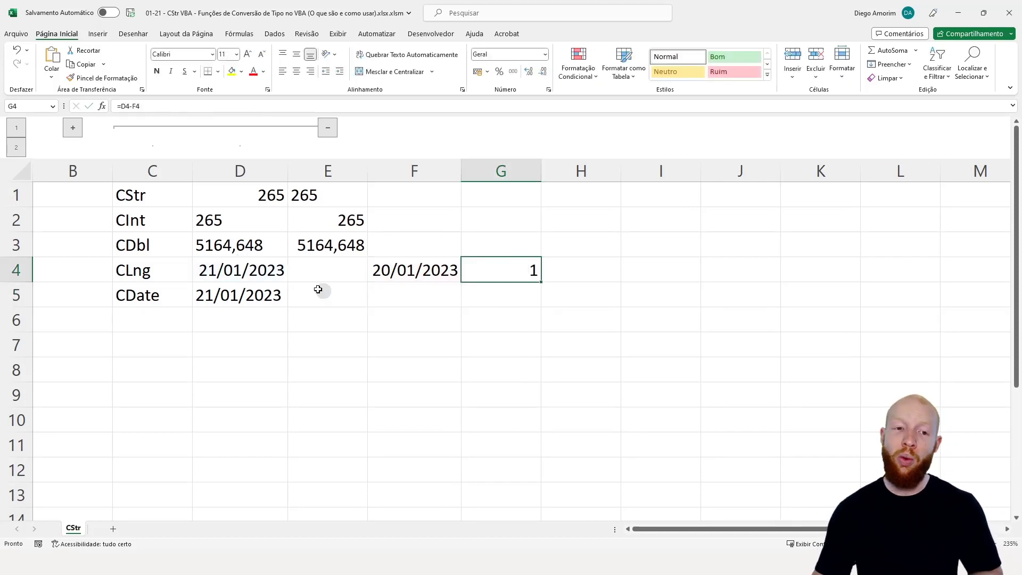
{"action": "left_click", "coordinate": [260, 272]}
{"action": "left_click", "coordinate": [416, 269], "text": "ctrl"}
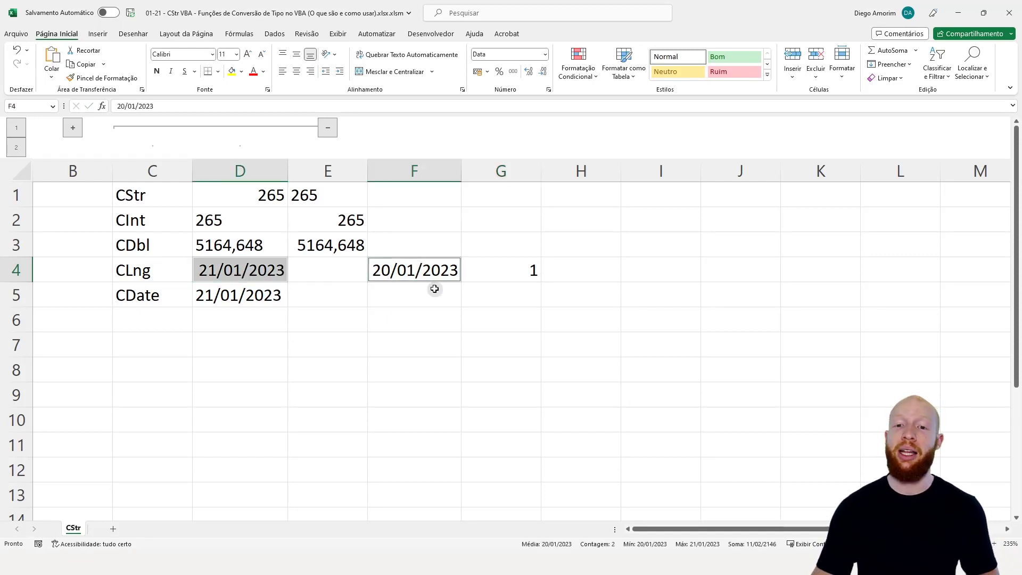
{"action": "left_click", "coordinate": [489, 276]}
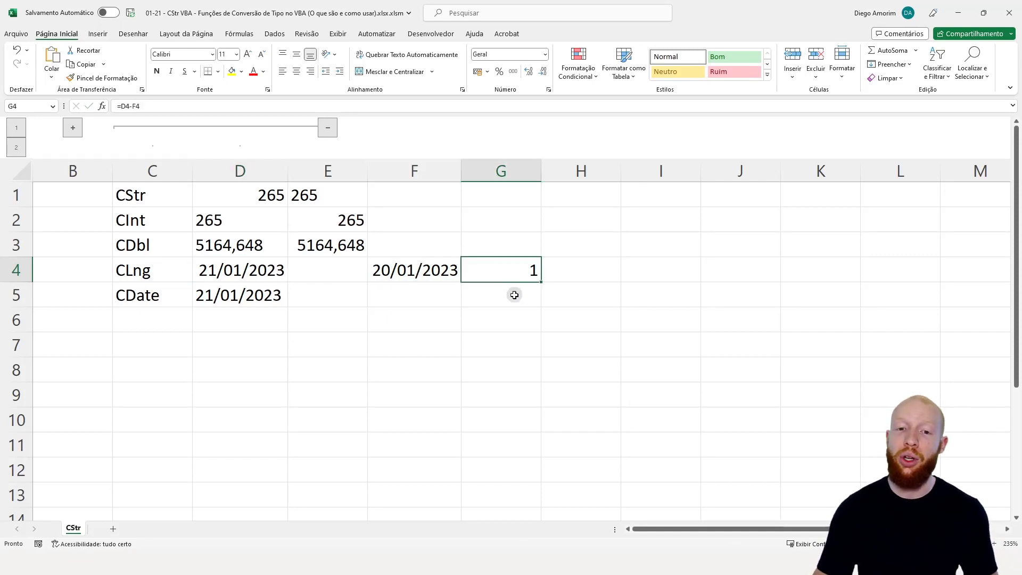
Change F4 to 1/01/2023, see G4 give 20 days, then clear F4:G4
{"action": "left_click", "coordinate": [397, 270]}
{"action": "type", "text": "1/01/20"}
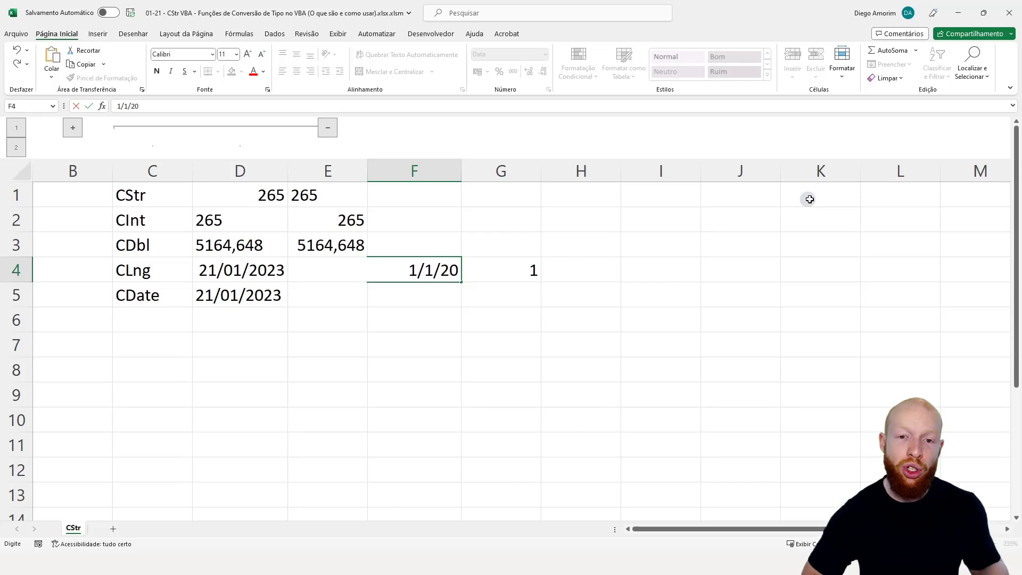
{"action": "type", "text": "23"}
{"action": "key", "text": "Return"}
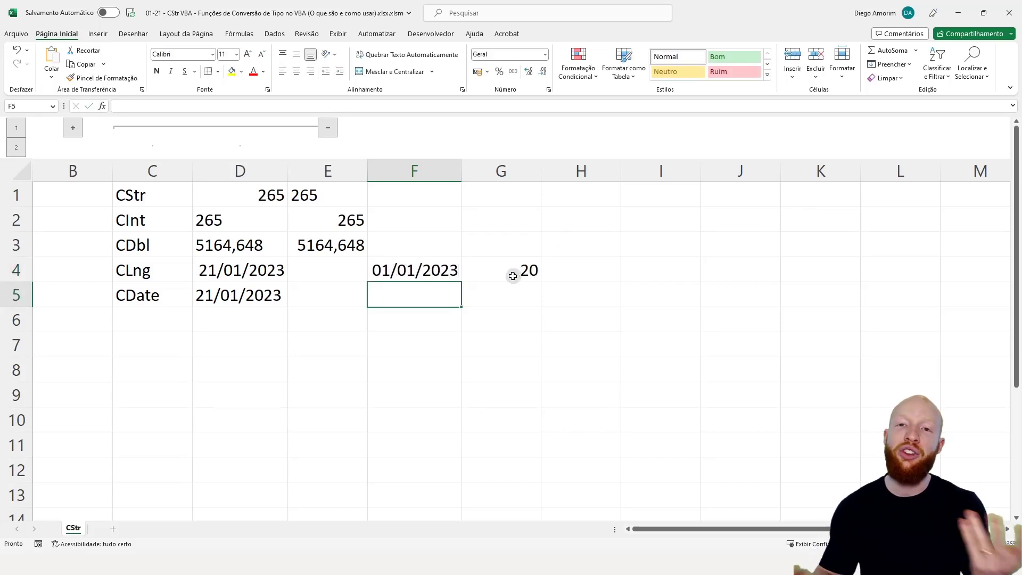
{"action": "left_click", "coordinate": [512, 275]}
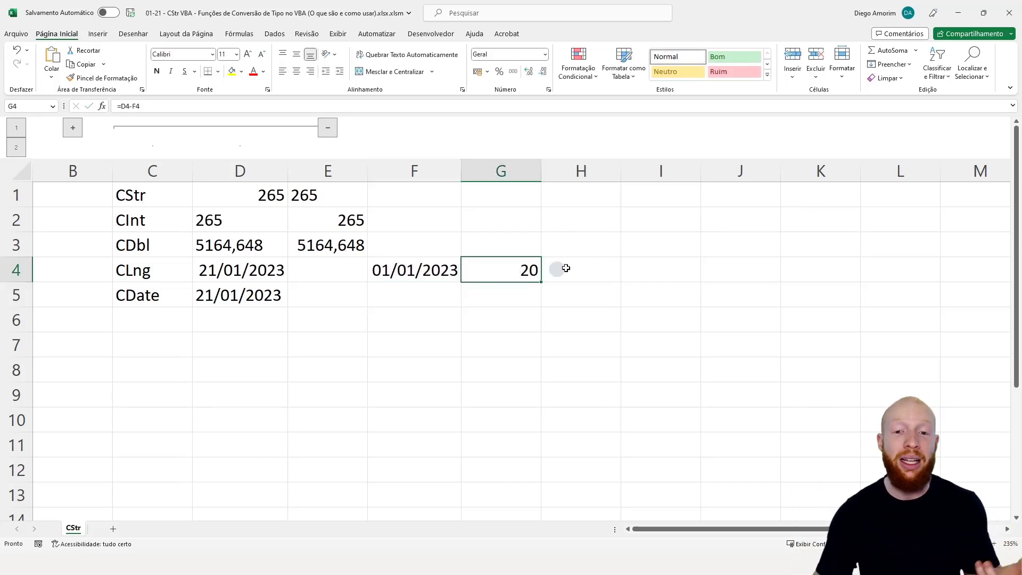
{"action": "key", "text": "shift+Left"}
{"action": "key", "text": "Delete"}
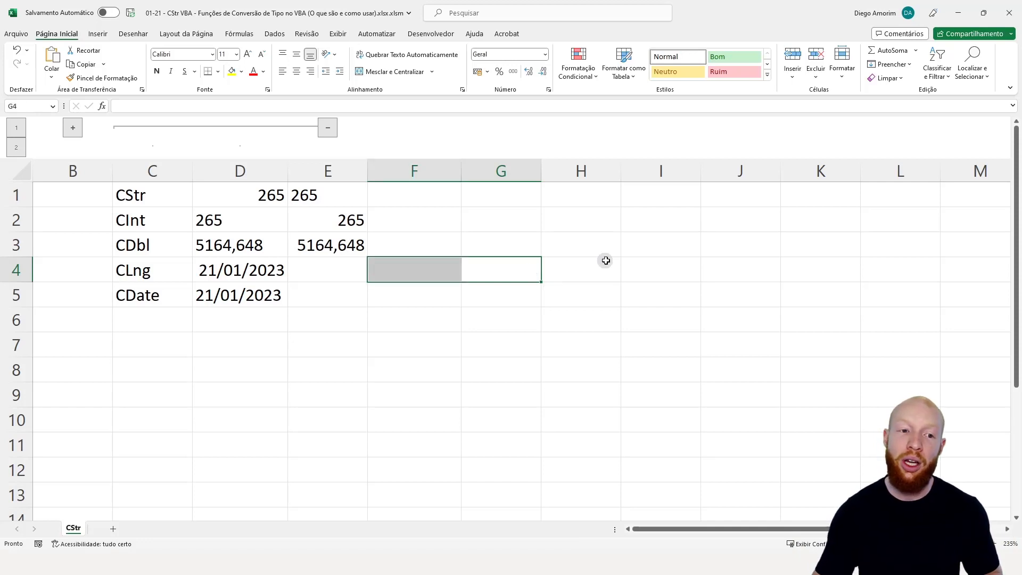
Review the D4 date and its CLng label, then select target cell E4
{"action": "left_click", "coordinate": [496, 246]}
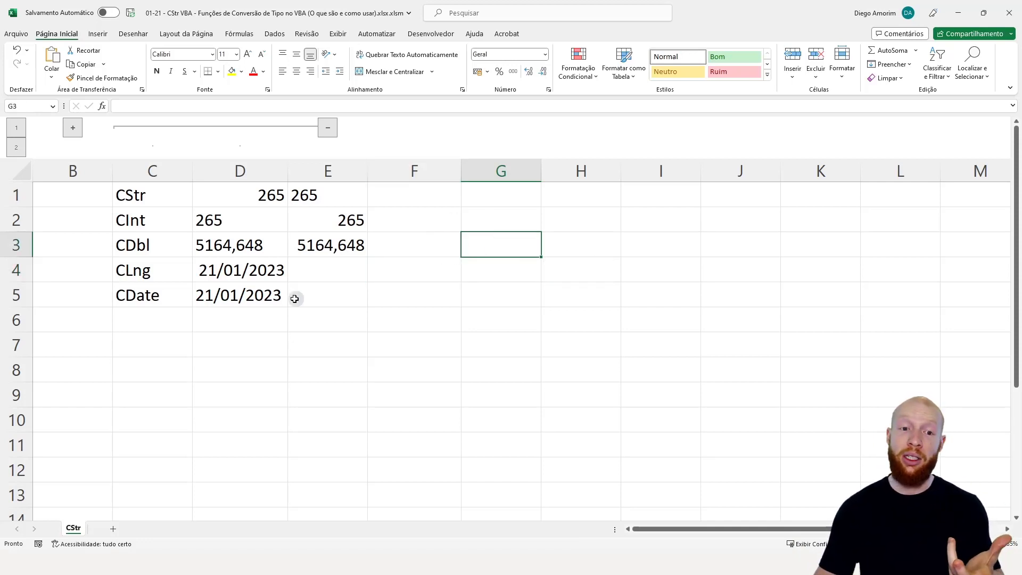
{"action": "left_click", "coordinate": [248, 281]}
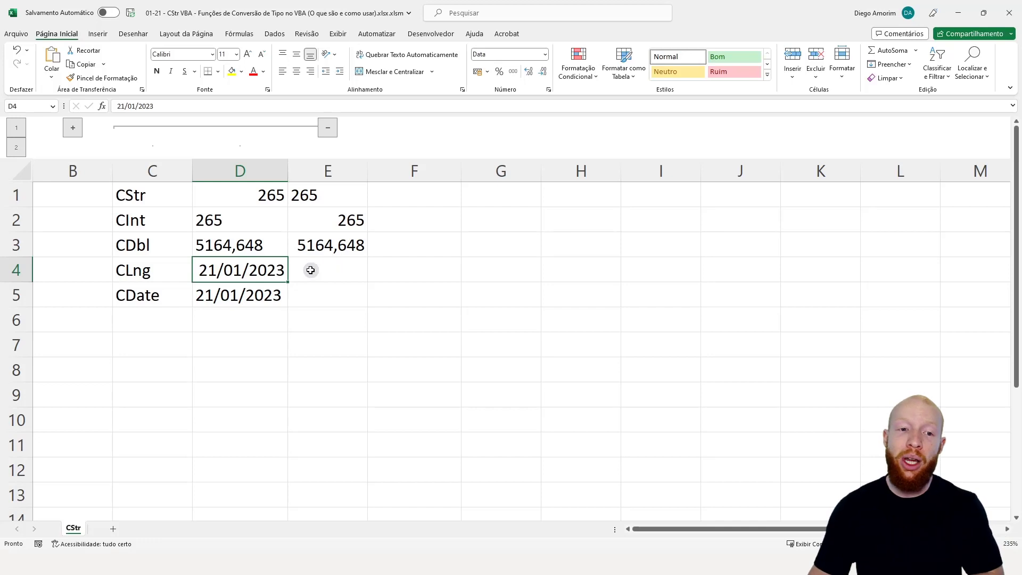
{"action": "left_click", "coordinate": [118, 272]}
{"action": "left_click", "coordinate": [327, 267]}
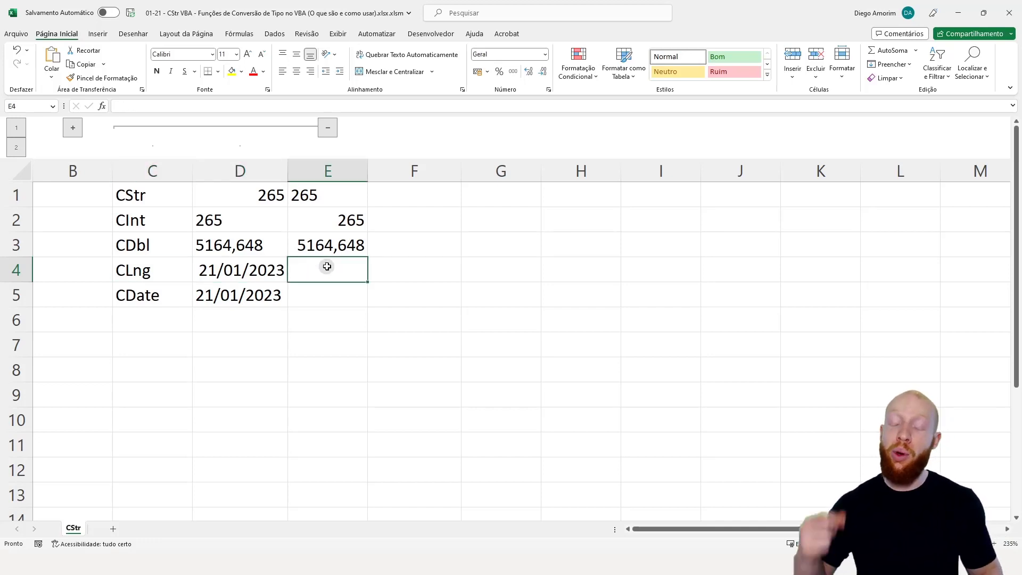
Step over the CLng line in VBA and confirm E4 now shows 44947
{"action": "key", "text": "alt+F11"}
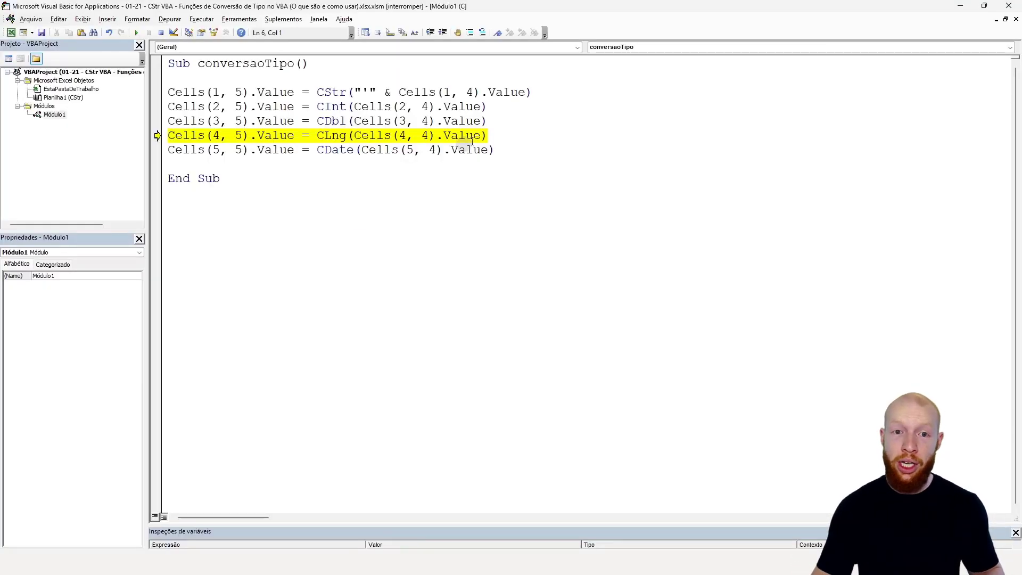
{"action": "key", "text": "F8"}
{"action": "key", "text": "alt+Tab"}
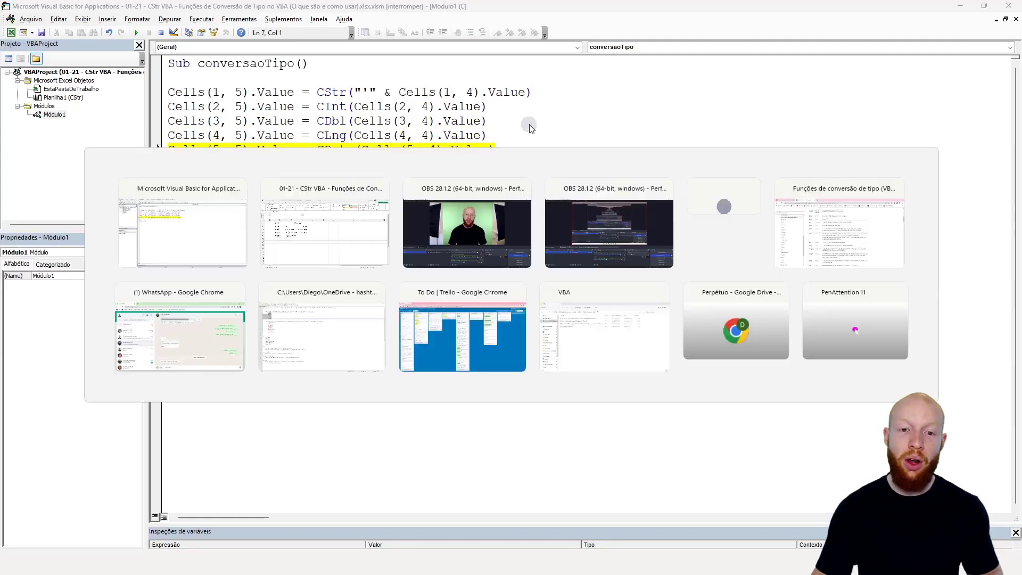
{"action": "left_click", "coordinate": [228, 269]}
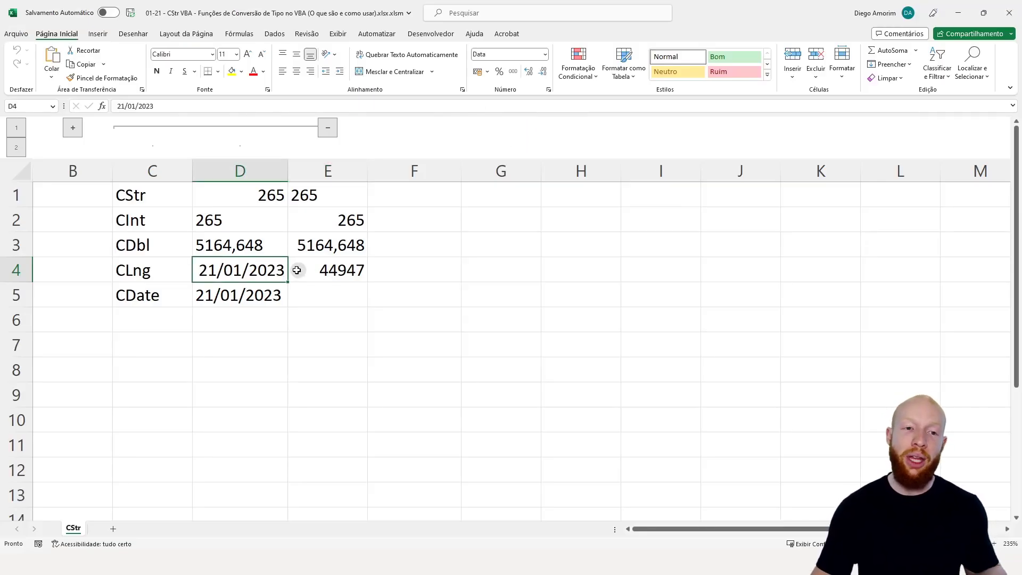
{"action": "left_click", "coordinate": [351, 270]}
{"action": "left_click", "coordinate": [218, 274]}
{"action": "left_click", "coordinate": [331, 272]}
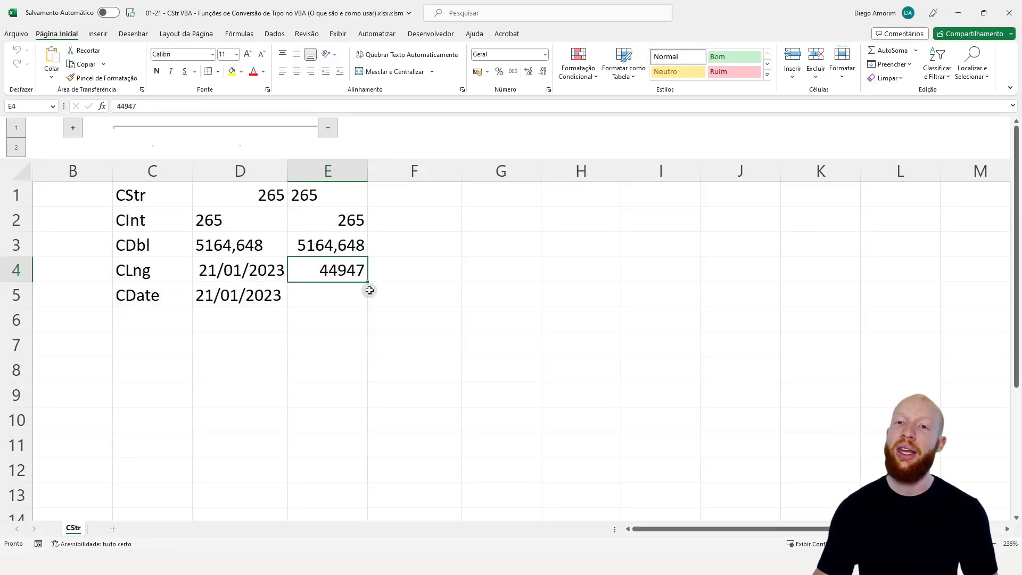
{"action": "left_click", "coordinate": [251, 300]}
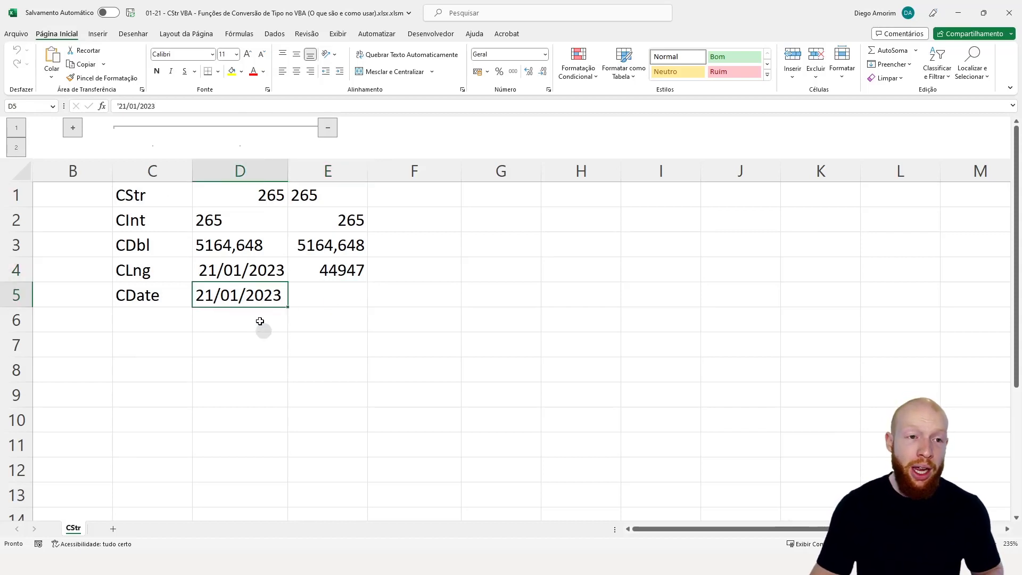
Edit D5 to see its leading apostrophe and check its number format
{"action": "key", "text": "F2"}
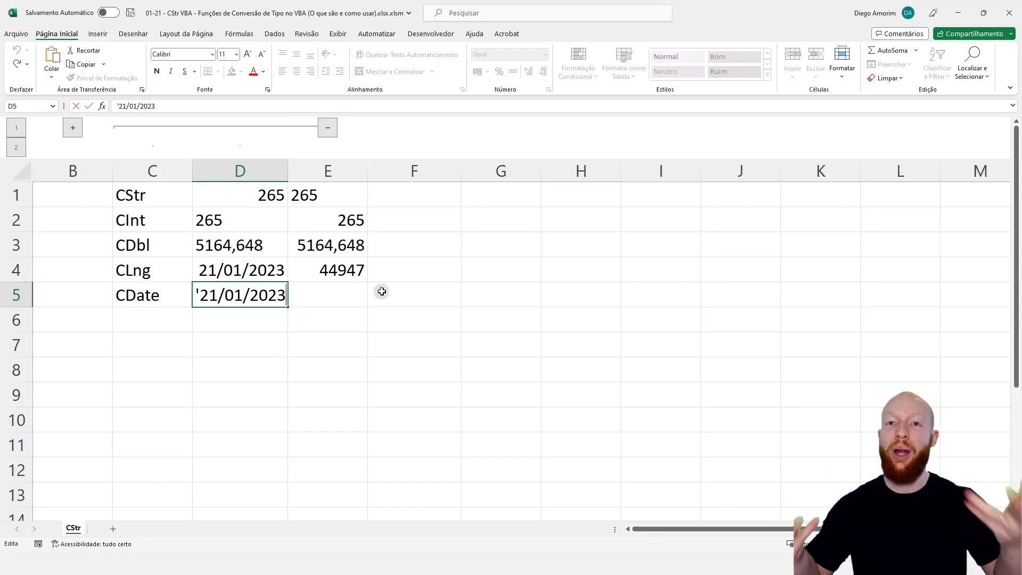
{"action": "left_click", "coordinate": [380, 315]}
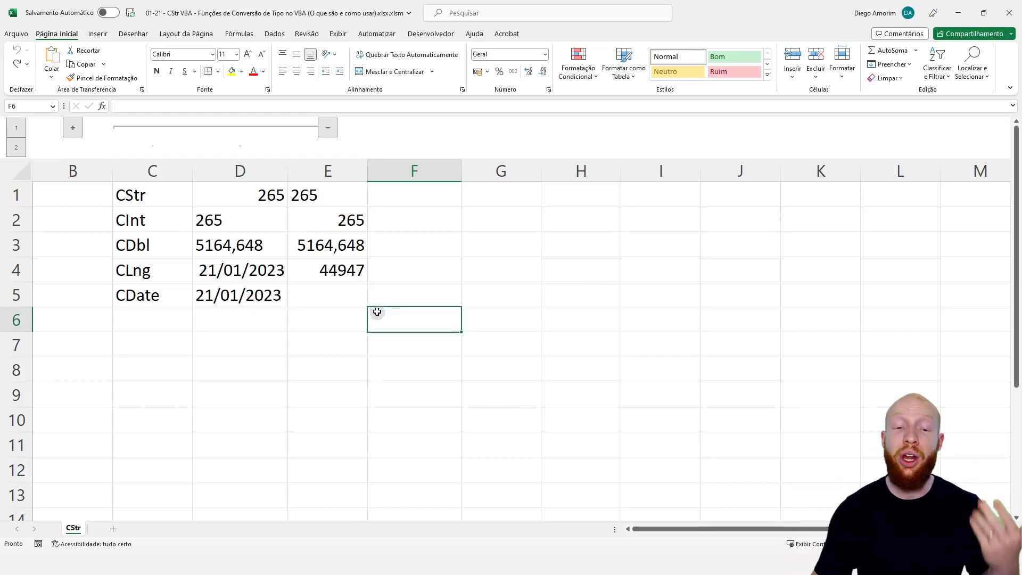
{"action": "left_click", "coordinate": [271, 296]}
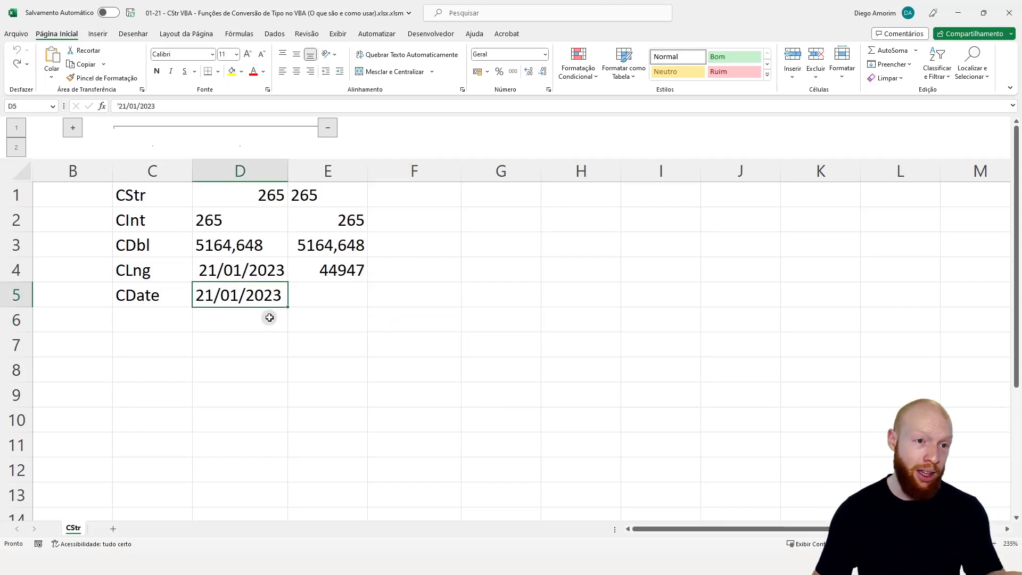
{"action": "left_click", "coordinate": [545, 53]}
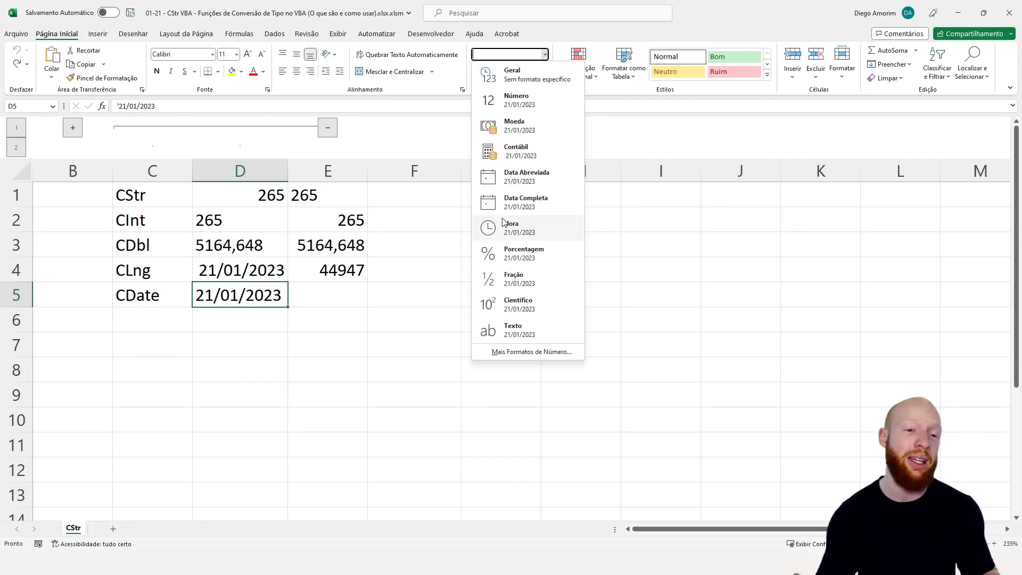
{"action": "left_click", "coordinate": [410, 306]}
Select E5 as the CDate target and switch to the VBA editor
{"action": "left_click", "coordinate": [400, 292]}
{"action": "left_click", "coordinate": [271, 301]}
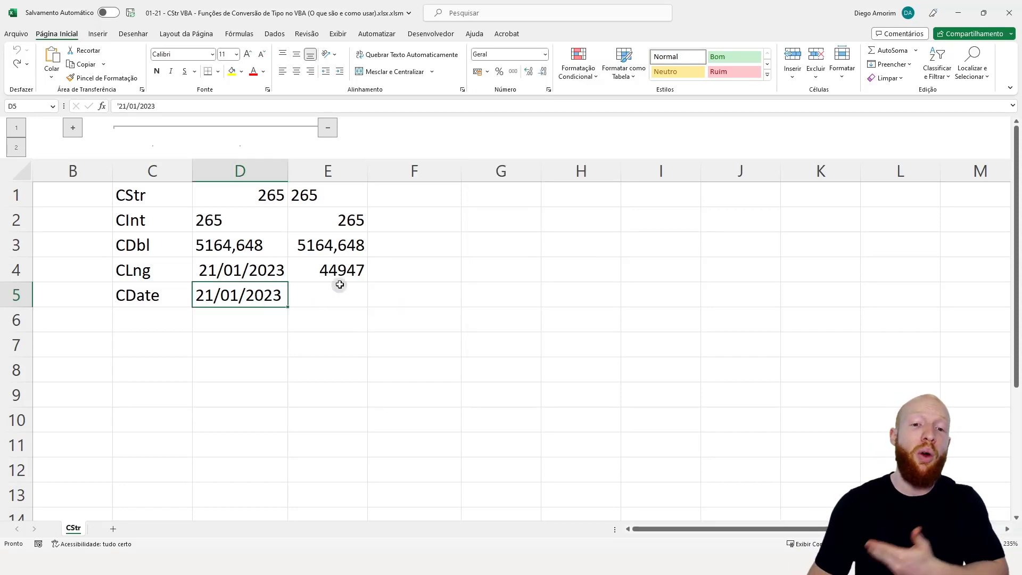
{"action": "left_click", "coordinate": [349, 299]}
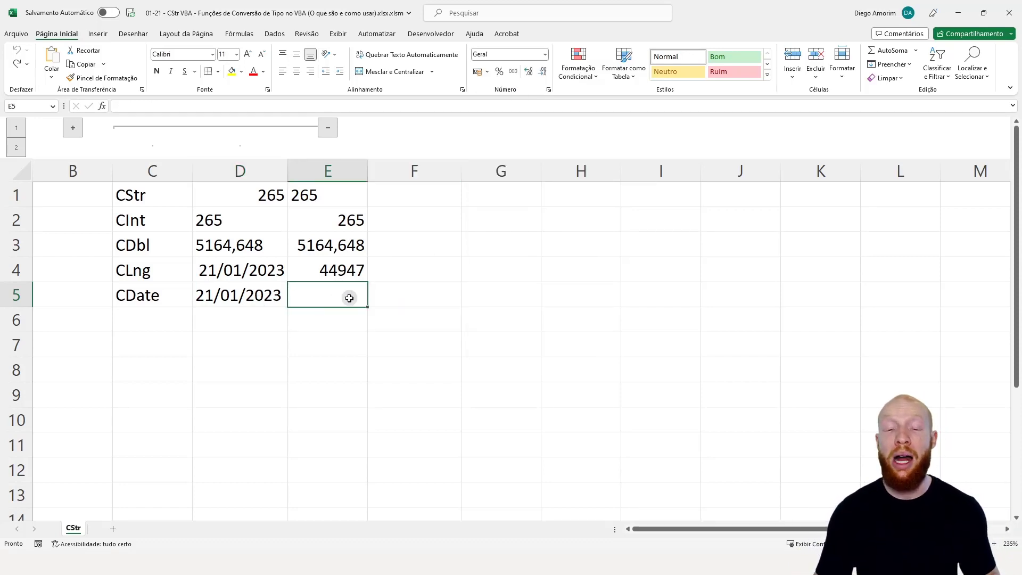
{"action": "key", "text": "alt+F11"}
Run the CDate line, autofit column E to show 21/01/2023, and compare E5 and D5 formats
{"action": "key", "text": "F8"}
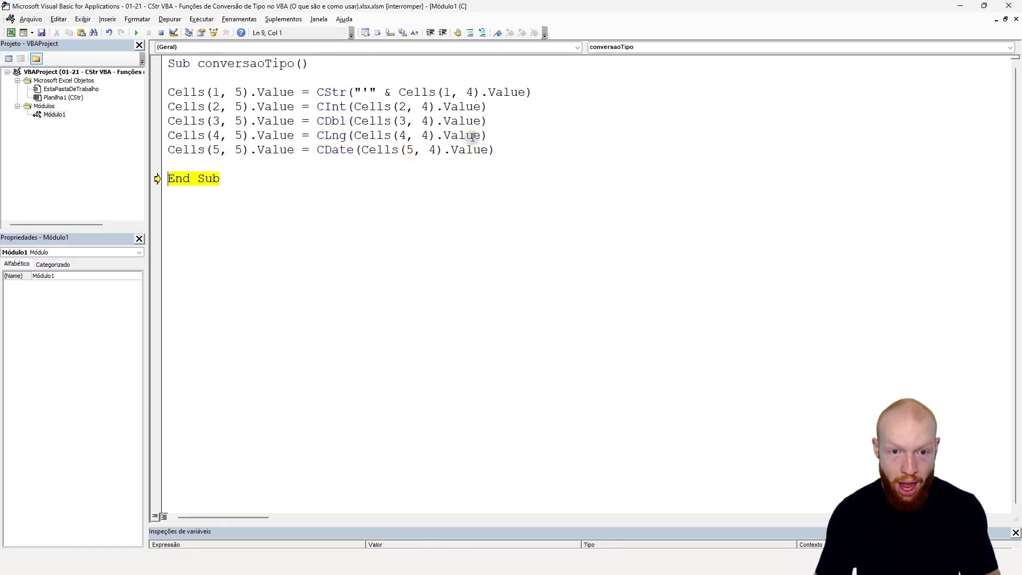
{"action": "key", "text": "alt+F11"}
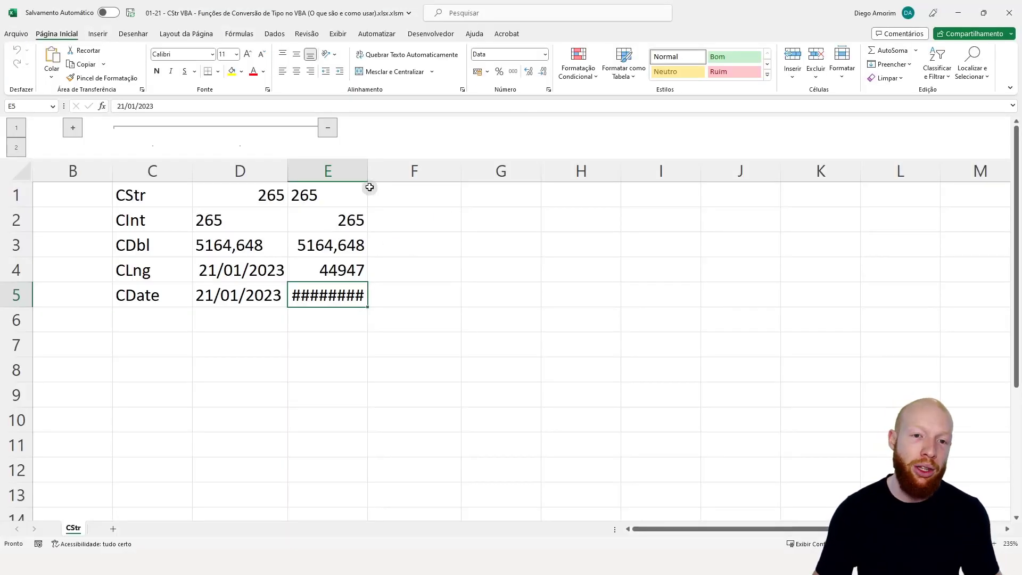
{"action": "double_click", "coordinate": [367, 171]}
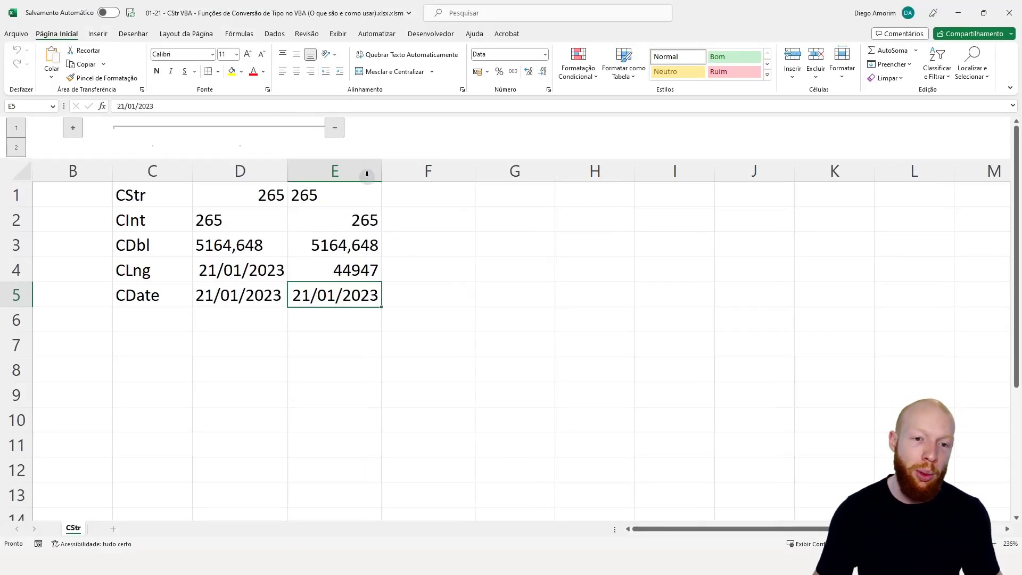
{"action": "left_click", "coordinate": [545, 55]}
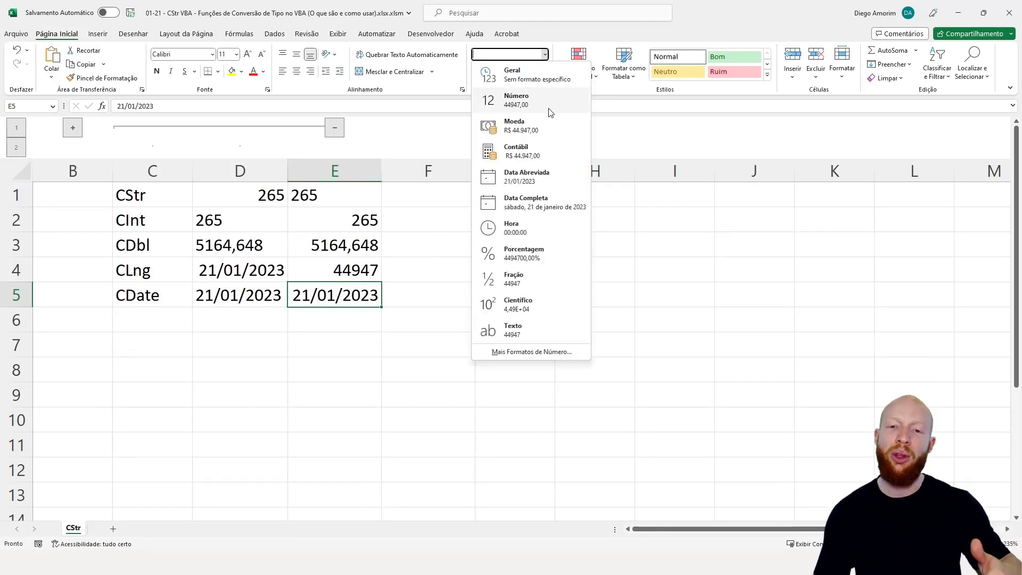
{"action": "left_click", "coordinate": [240, 294]}
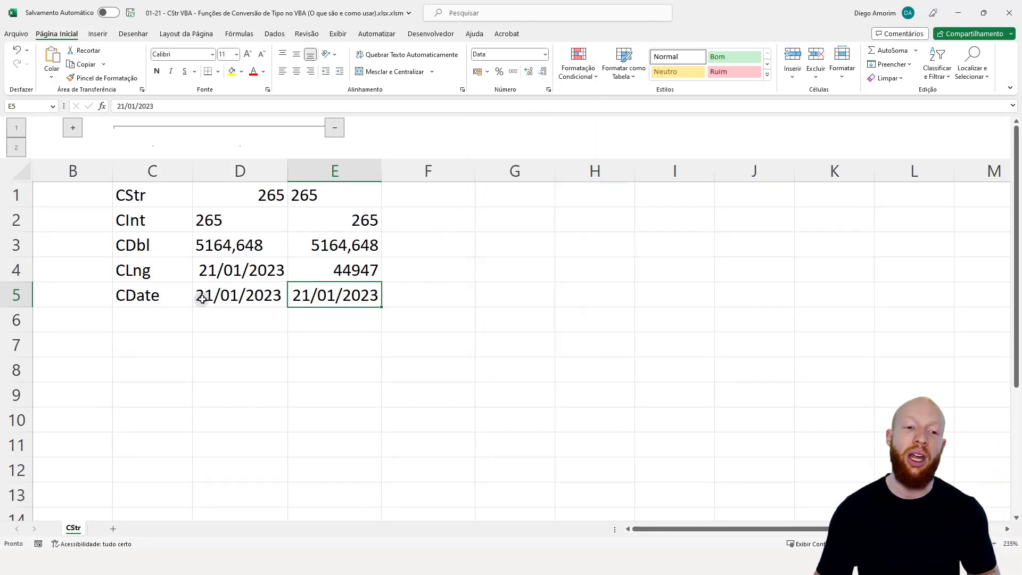
{"action": "left_click", "coordinate": [545, 55]}
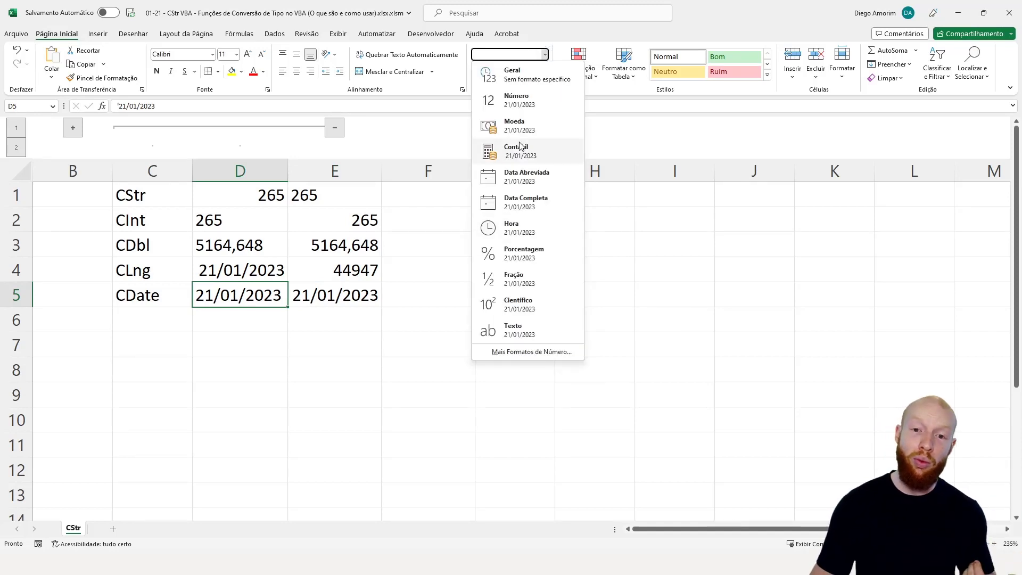
{"action": "left_click", "coordinate": [367, 295]}
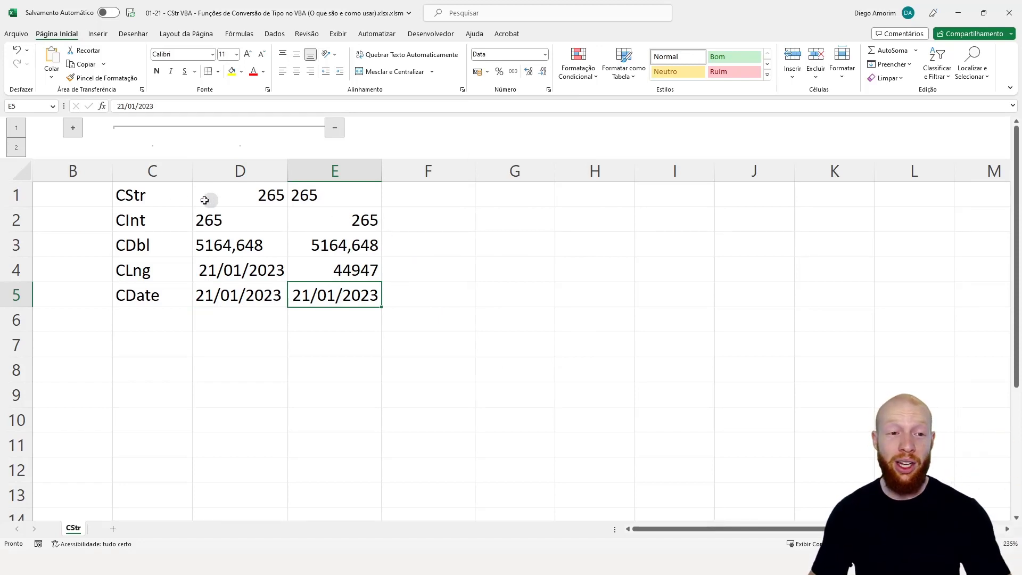
Expand grouped column A to show the CBool–CVar list beside table C1:E5
{"action": "left_click_drag", "start_coordinate": [165, 200], "coordinate": [336, 298]}
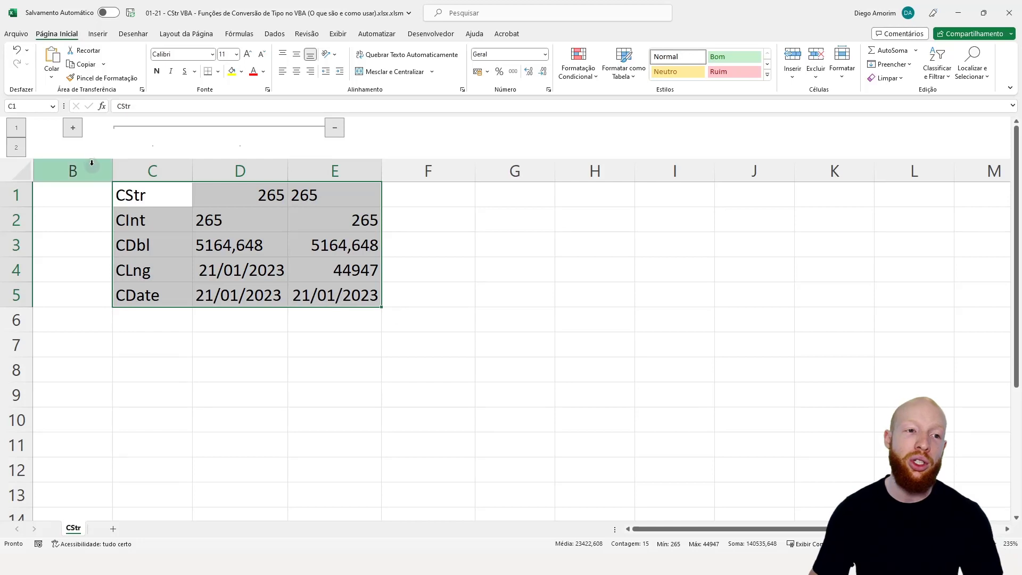
{"action": "left_click", "coordinate": [69, 129]}
{"action": "left_click", "coordinate": [170, 226]}
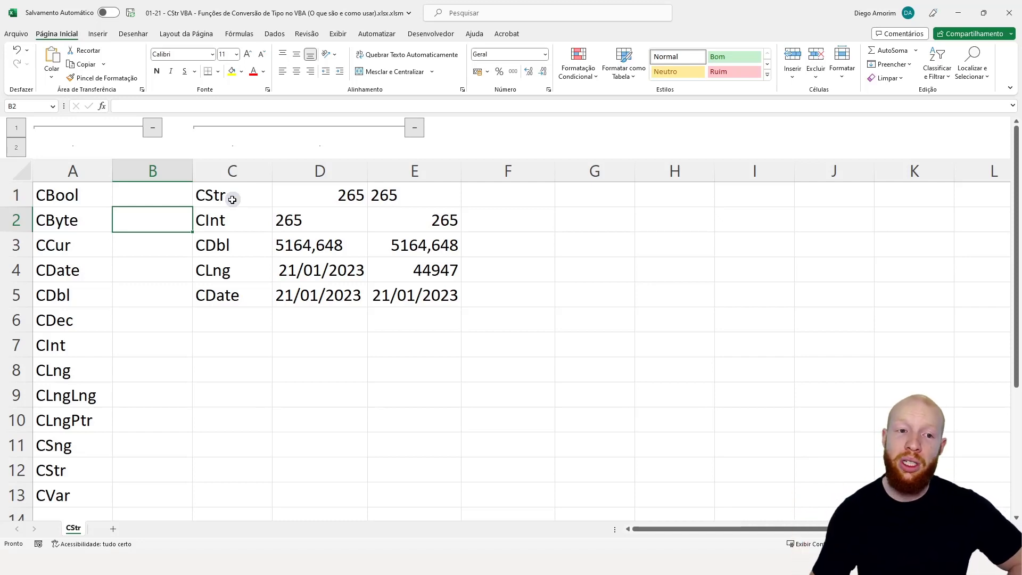
{"action": "left_click_drag", "start_coordinate": [232, 199], "coordinate": [392, 285]}
{"action": "left_click", "coordinate": [343, 197]}
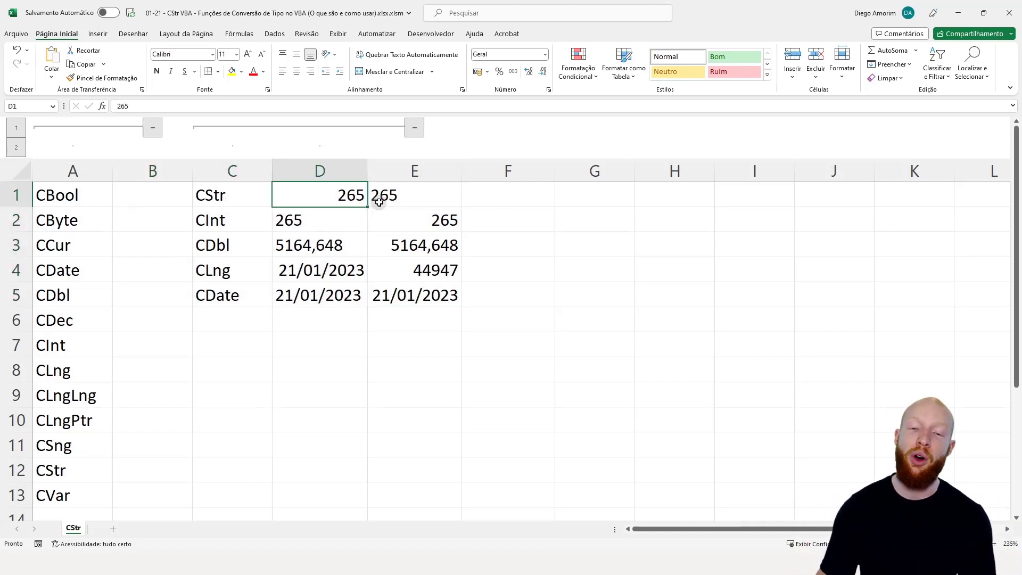